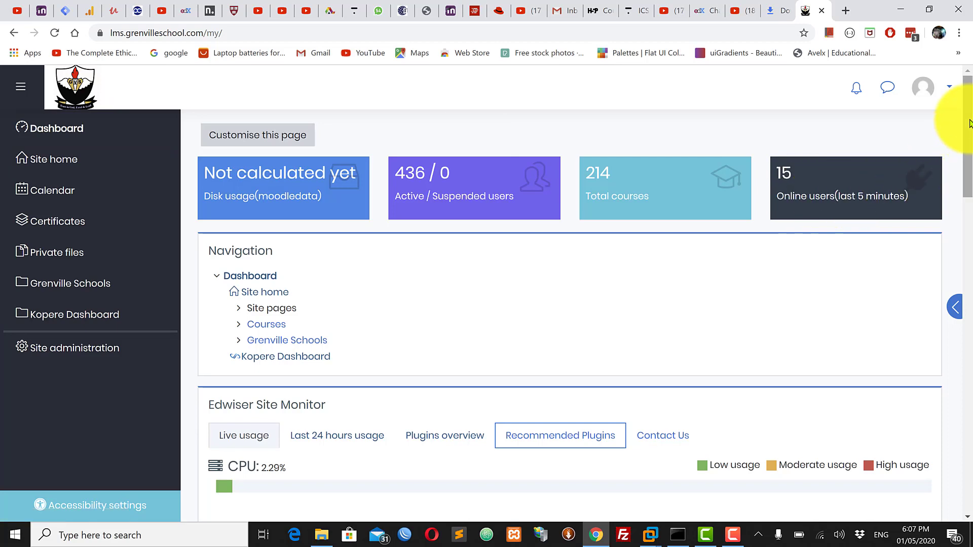
{"action": "scroll", "coordinate": [969, 137], "scroll_direction": "down", "scroll_amount": 3}
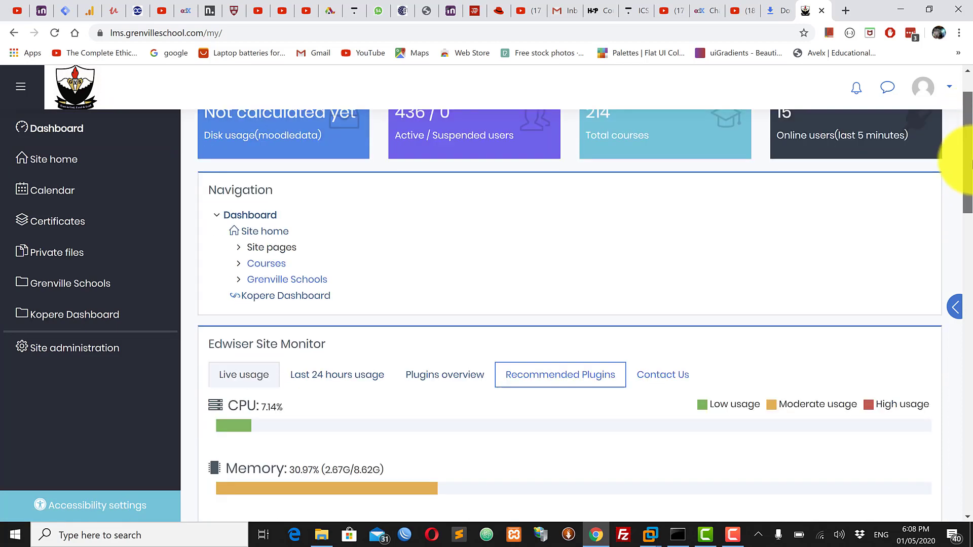
{"action": "scroll", "coordinate": [970, 141], "scroll_direction": "up", "scroll_amount": 3}
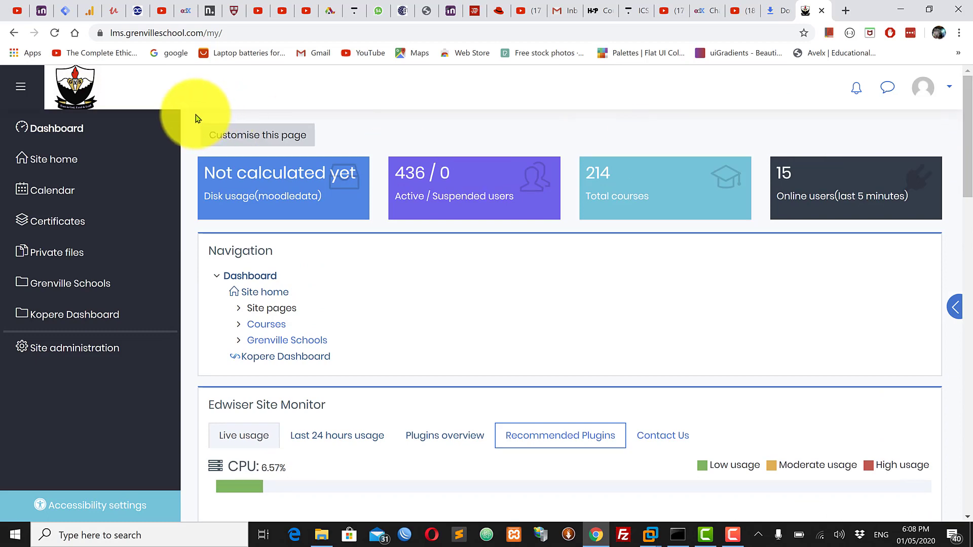
{"action": "left_click_drag", "start_coordinate": [198, 118], "coordinate": [446, 321]}
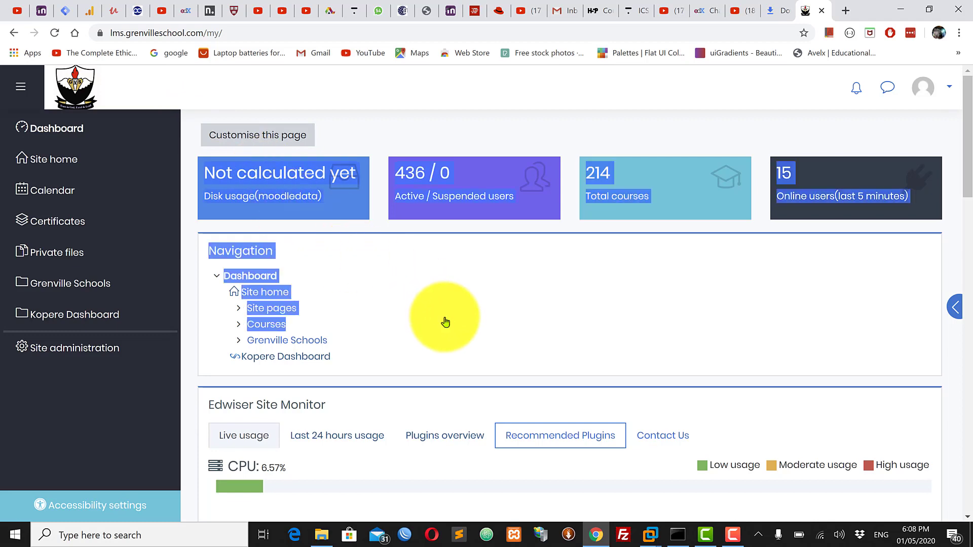
{"action": "left_click", "coordinate": [195, 116]}
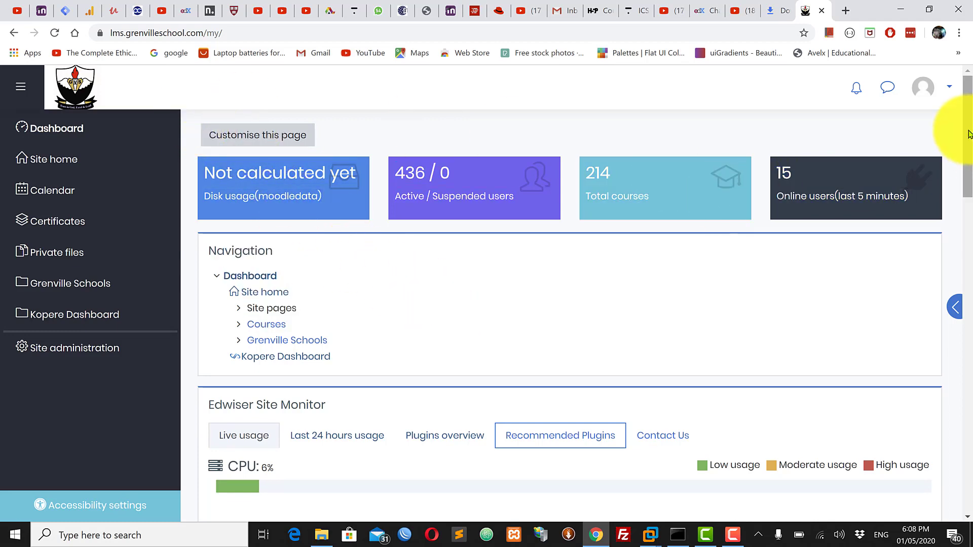
{"action": "mouse_move", "coordinate": [969, 133]}
{"action": "left_mouse_down"}
{"action": "mouse_move", "coordinate": [970, 268]}
{"action": "mouse_move", "coordinate": [970, 119]}
{"action": "left_mouse_up"}
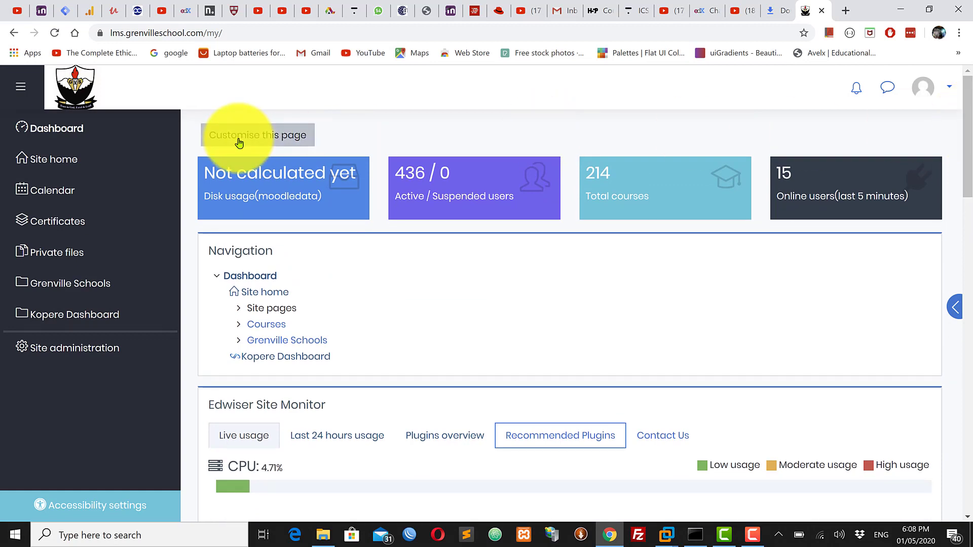
Go to the site home page and search the courses for "sociology"
{"action": "left_click", "coordinate": [63, 161]}
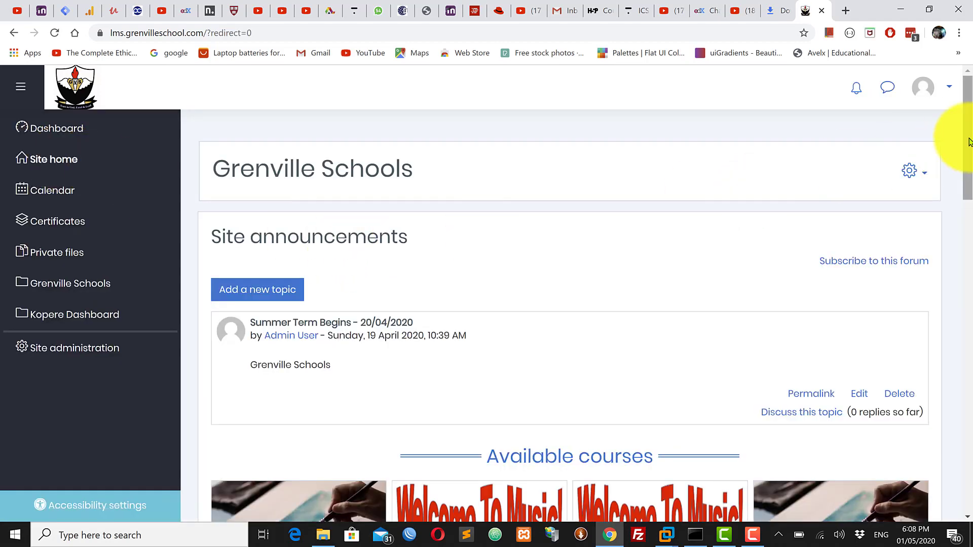
{"action": "left_click_drag", "start_coordinate": [968, 138], "coordinate": [970, 428]}
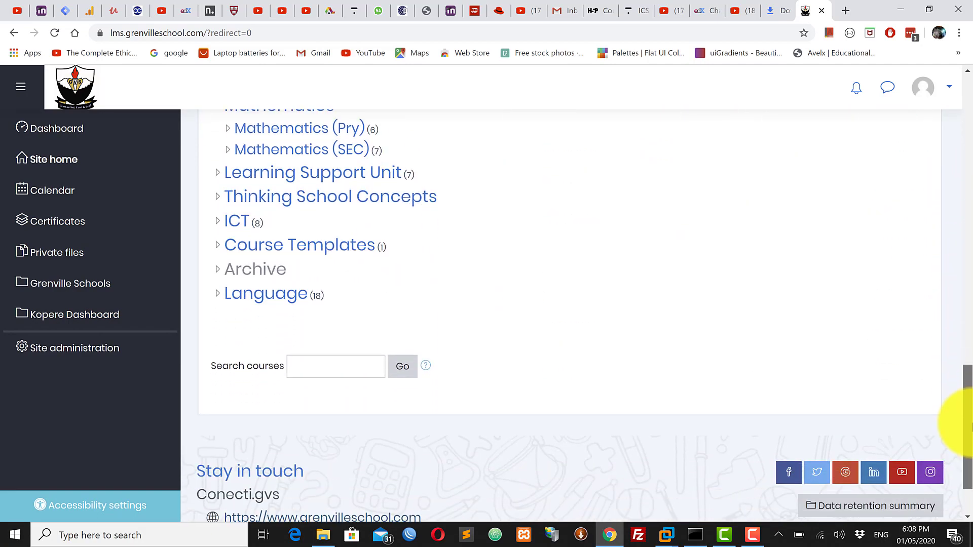
{"action": "left_click", "coordinate": [313, 369]}
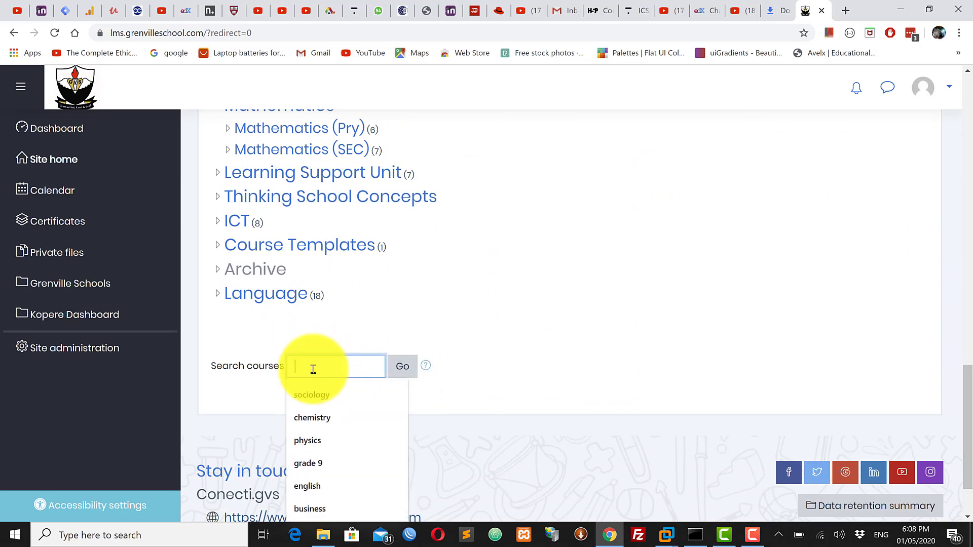
{"action": "left_click", "coordinate": [318, 397]}
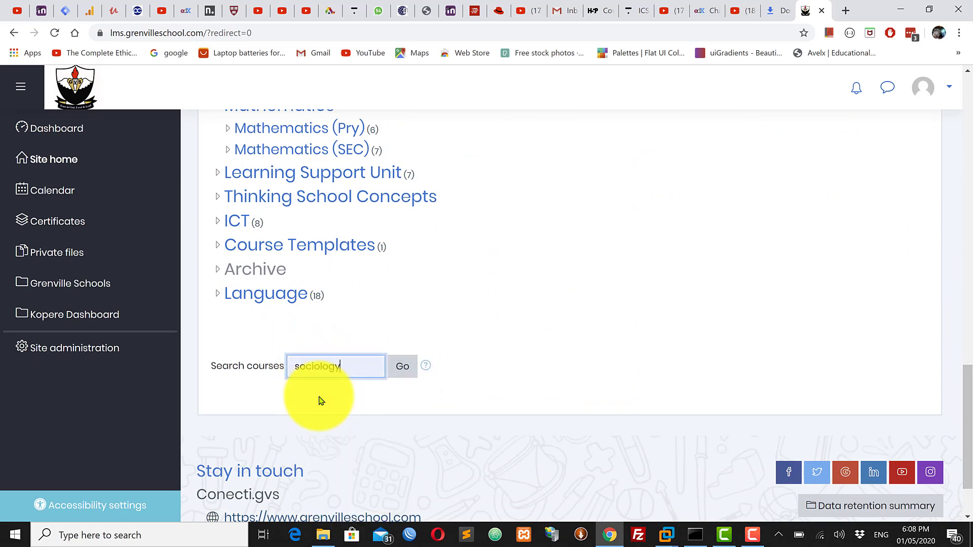
{"action": "left_click", "coordinate": [405, 370]}
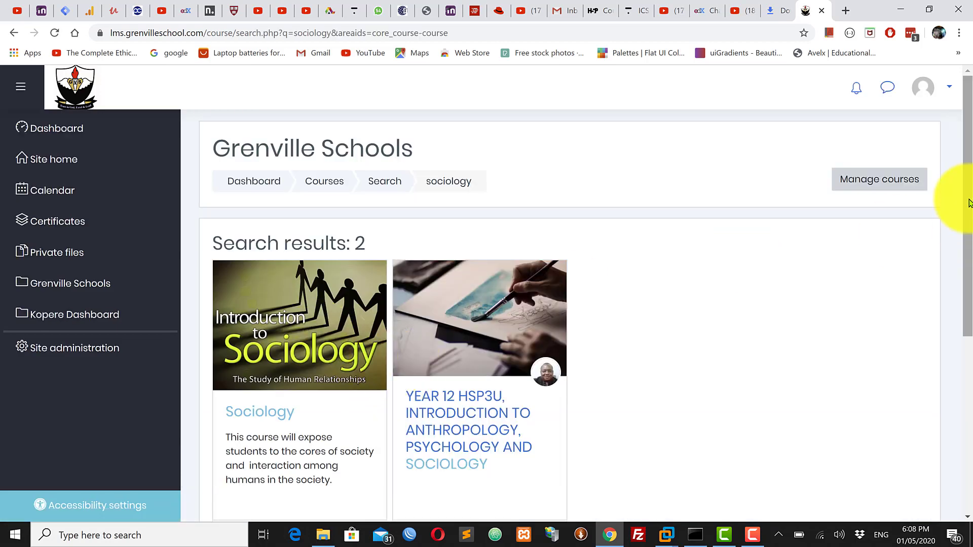
Open the Sociology course from the search results and go to its Introduction to Sociology section
{"action": "left_click", "coordinate": [305, 351]}
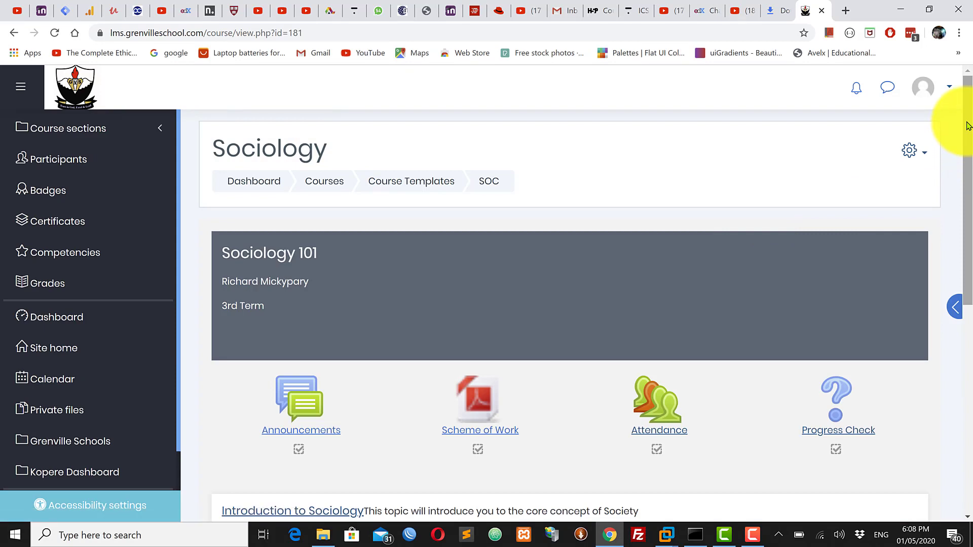
{"action": "left_click_drag", "start_coordinate": [968, 126], "coordinate": [968, 223]}
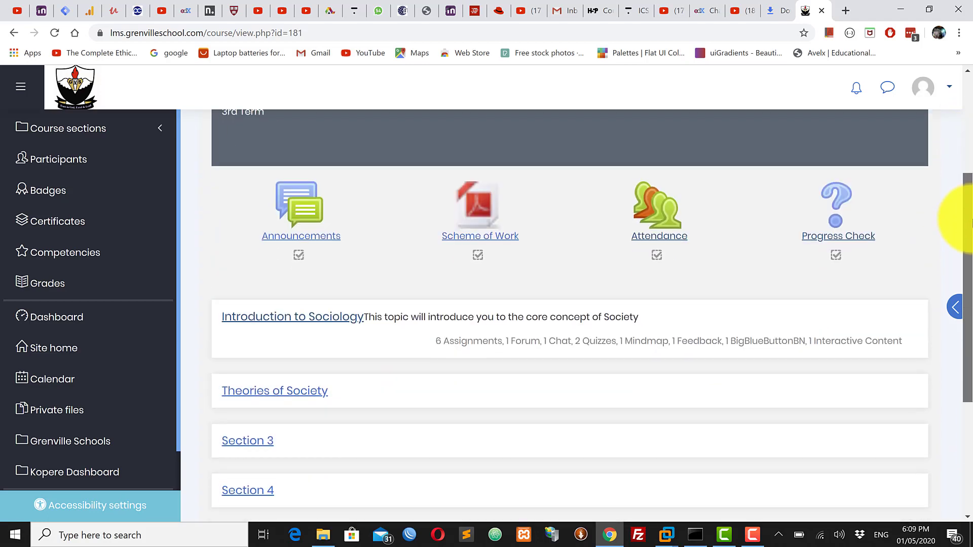
{"action": "left_click", "coordinate": [285, 322]}
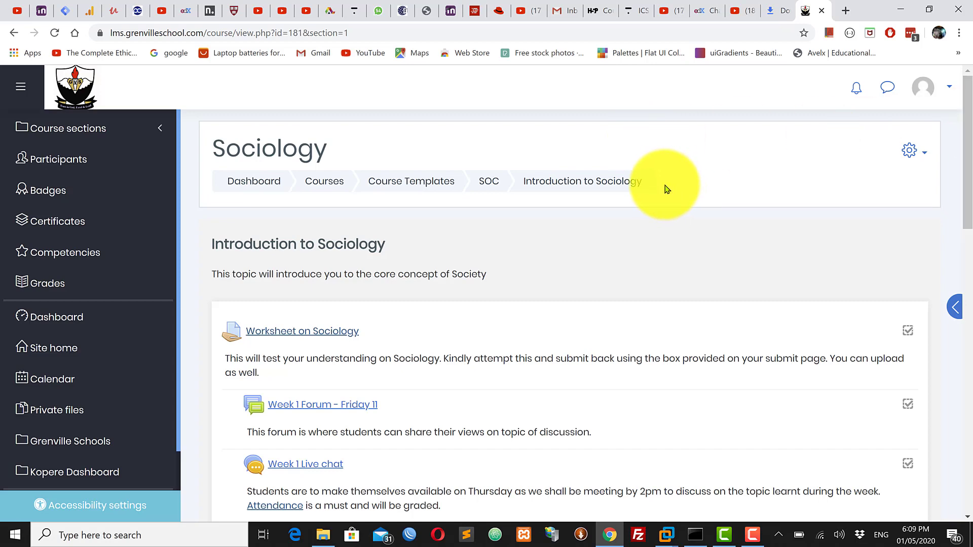
{"action": "left_click_drag", "start_coordinate": [664, 186], "coordinate": [202, 152]}
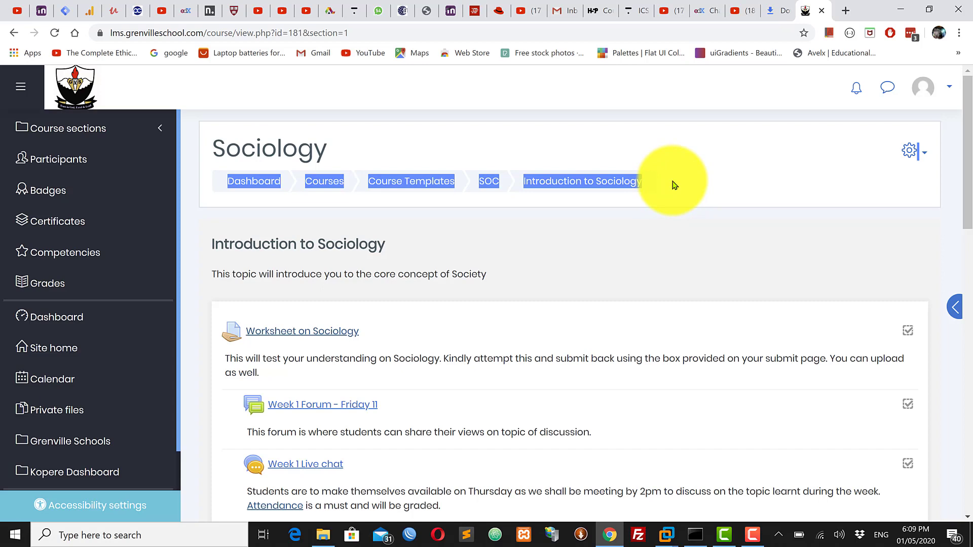
{"action": "left_click", "coordinate": [827, 180]}
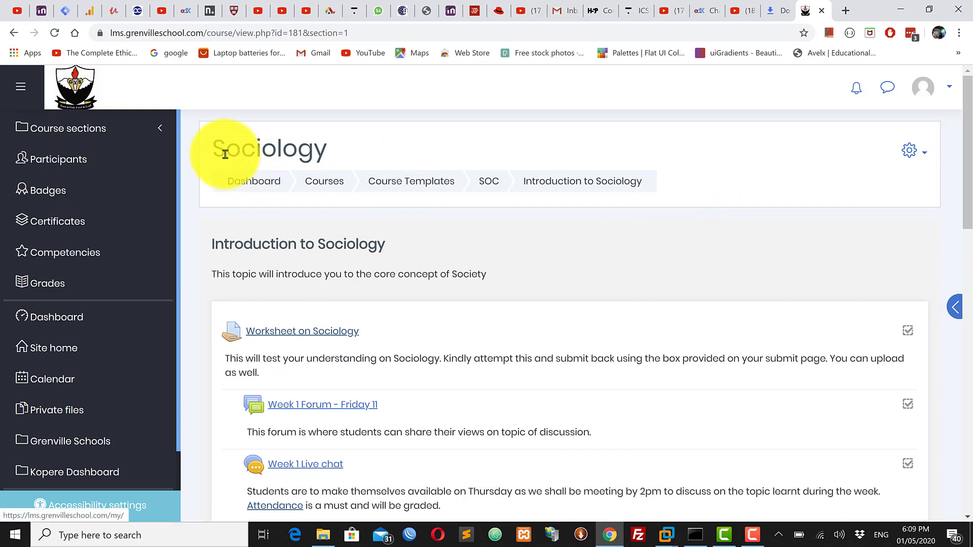
{"action": "left_click_drag", "start_coordinate": [210, 147], "coordinate": [644, 183]}
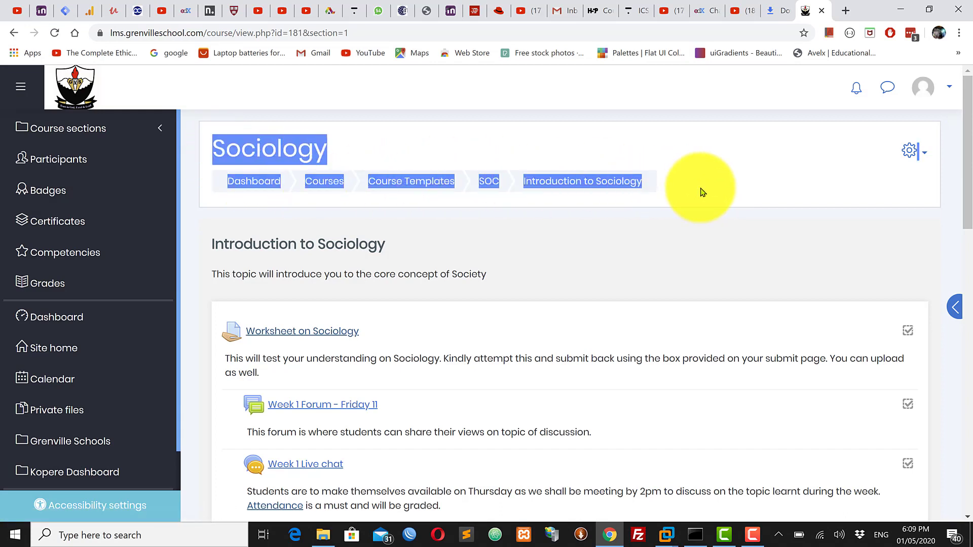
{"action": "left_click", "coordinate": [669, 191]}
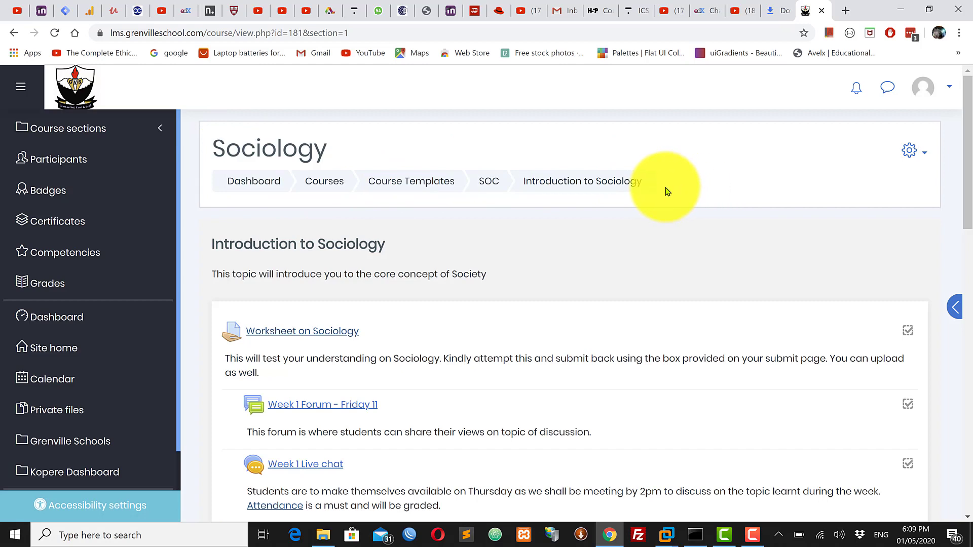
{"action": "left_click_drag", "start_coordinate": [667, 192], "coordinate": [205, 148]}
{"action": "left_click", "coordinate": [738, 182]}
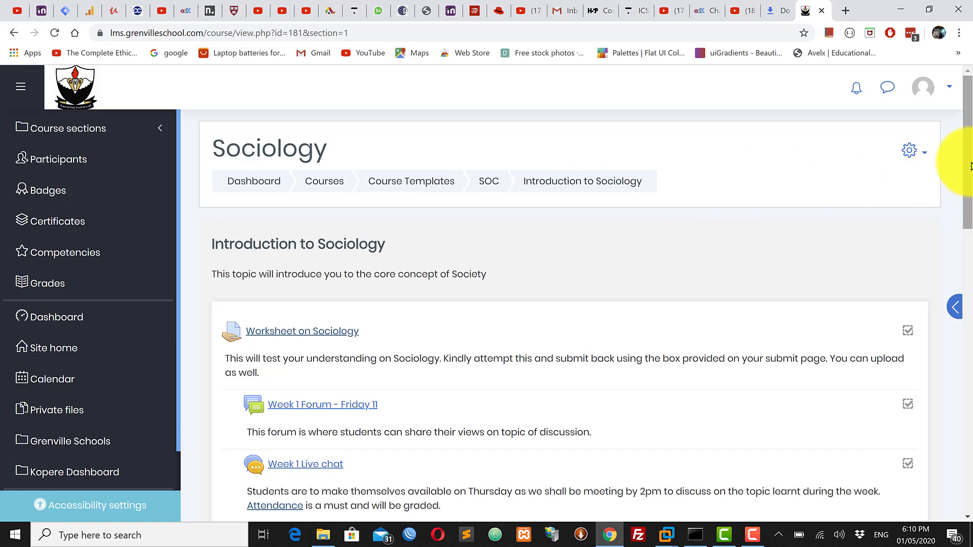
Look through the activities and resources listed in the Introduction to Sociology section
{"action": "mouse_move", "coordinate": [969, 177]}
{"action": "left_mouse_down"}
{"action": "mouse_move", "coordinate": [967, 225]}
{"action": "mouse_move", "coordinate": [966, 196]}
{"action": "left_mouse_up"}
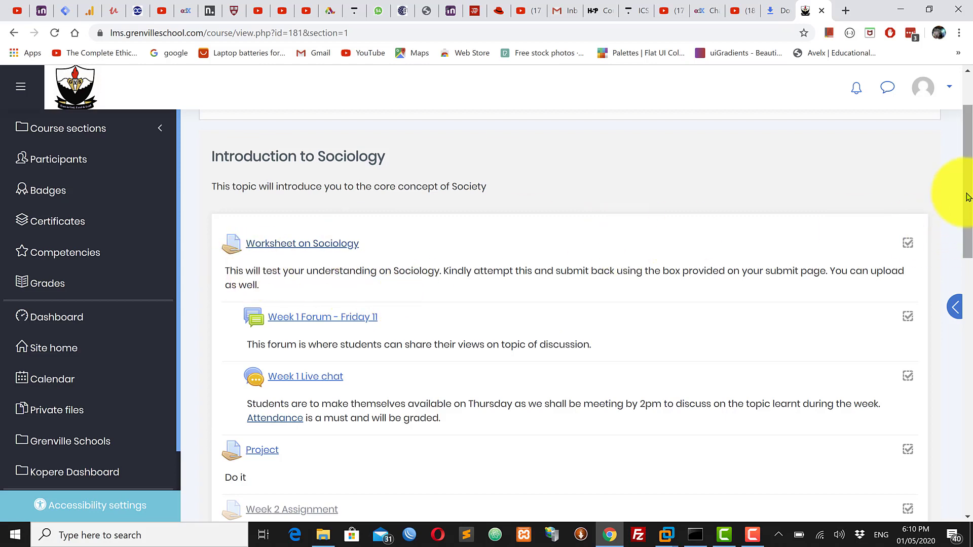
{"action": "left_click_drag", "start_coordinate": [967, 196], "coordinate": [970, 353]}
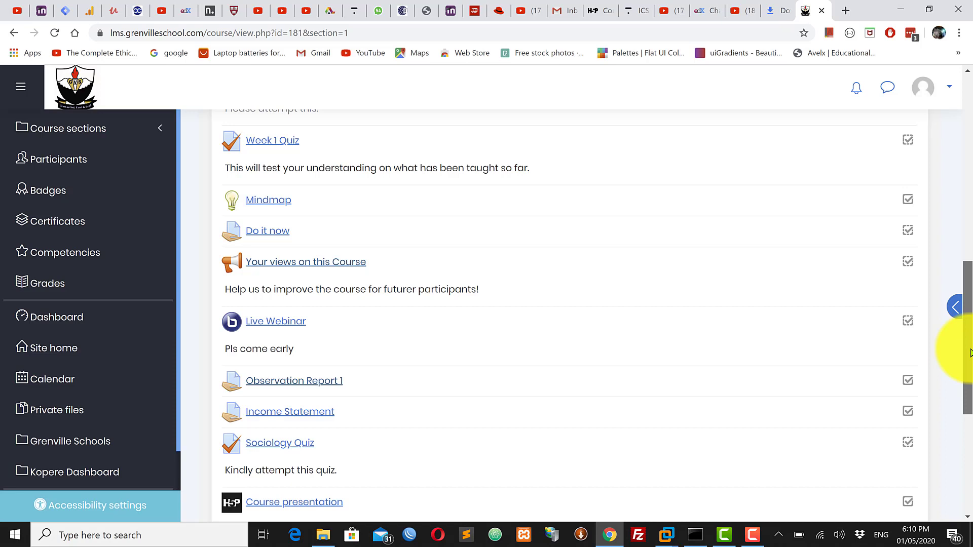
{"action": "scroll", "coordinate": [970, 352], "scroll_direction": "down", "scroll_amount": 1}
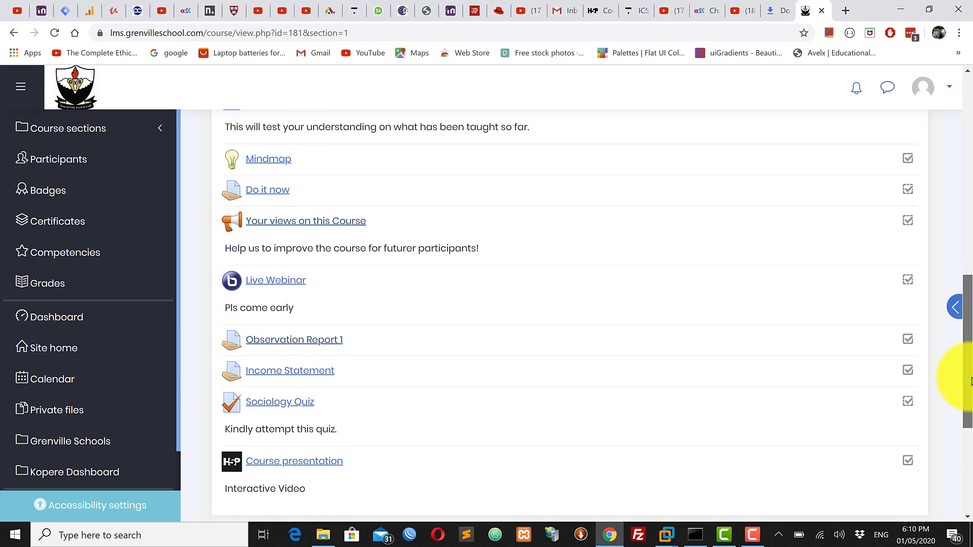
{"action": "scroll", "coordinate": [971, 348], "scroll_direction": "up", "scroll_amount": 1}
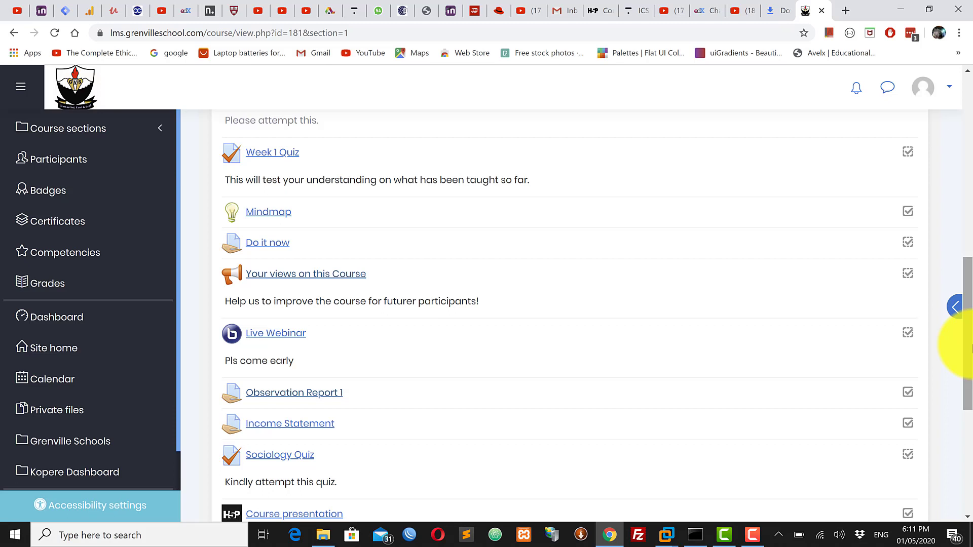
{"action": "left_click_drag", "start_coordinate": [971, 349], "coordinate": [970, 431]}
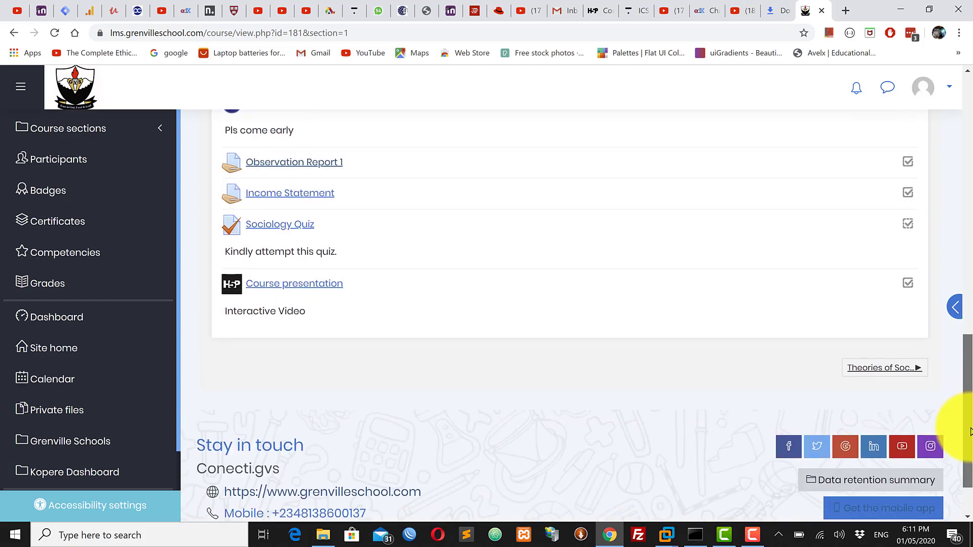
{"action": "scroll", "coordinate": [970, 208], "scroll_direction": "up", "scroll_amount": 1}
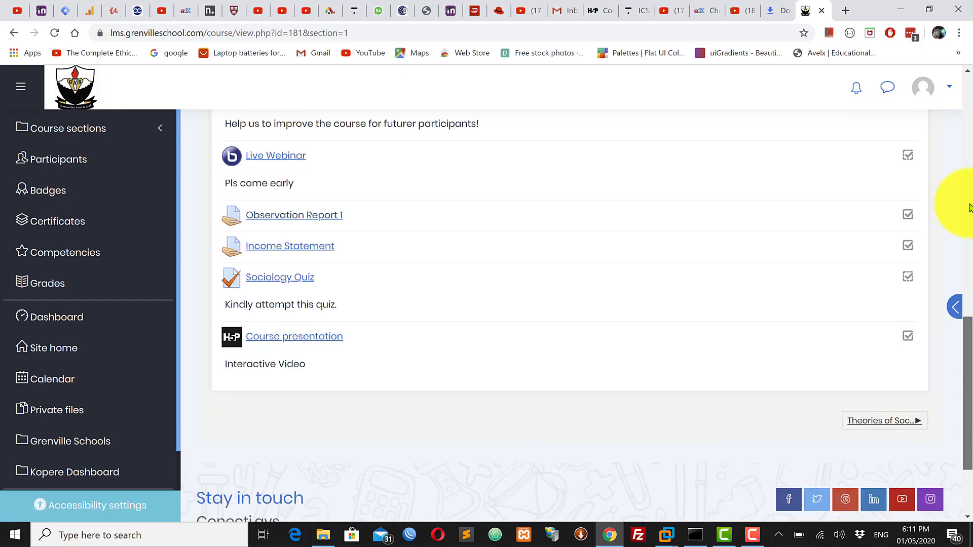
{"action": "left_click_drag", "start_coordinate": [971, 207], "coordinate": [970, 344]}
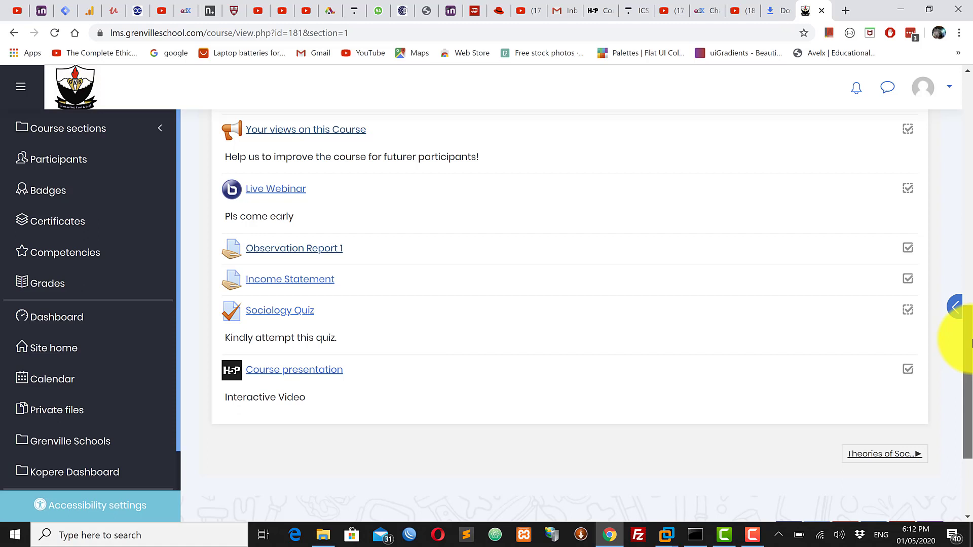
{"action": "scroll", "coordinate": [971, 345], "scroll_direction": "down", "scroll_amount": 1}
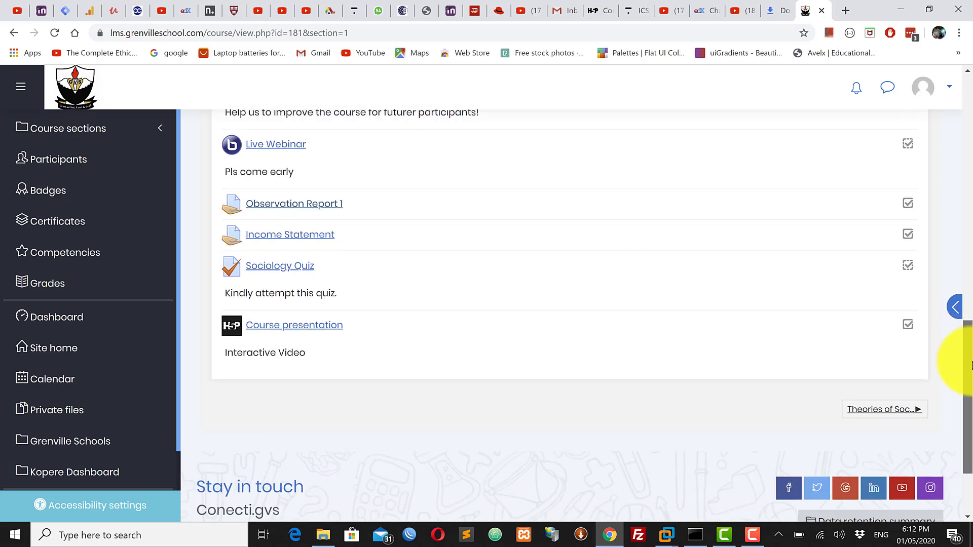
Turn editing on for the Sociology course
{"action": "left_click_drag", "start_coordinate": [971, 398], "coordinate": [963, 133]}
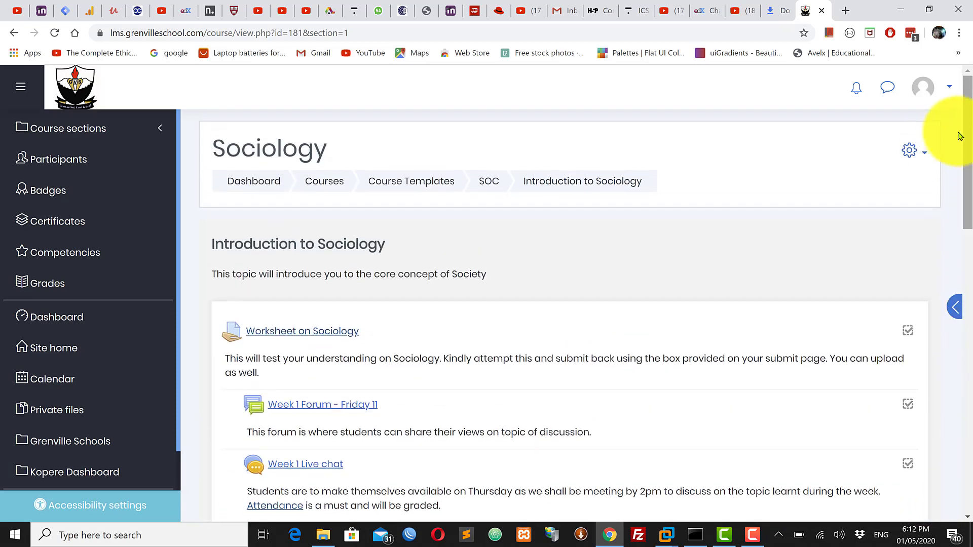
{"action": "left_click", "coordinate": [911, 150]}
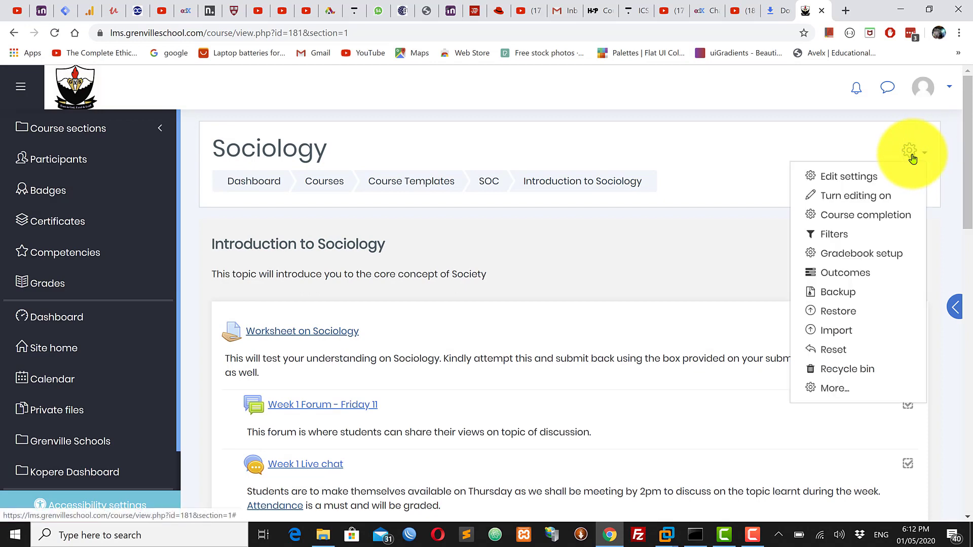
{"action": "left_click", "coordinate": [848, 196]}
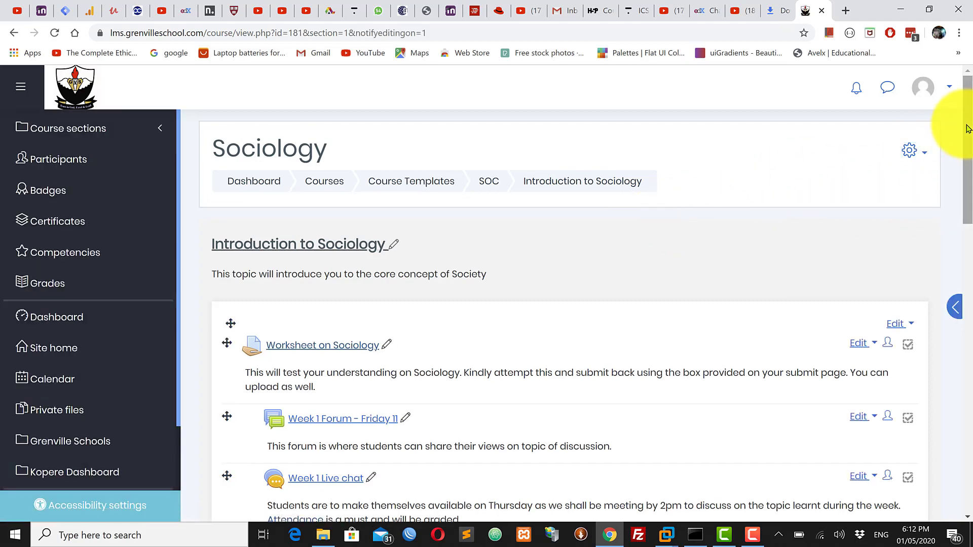
Open the chooser for adding an activity or resource to the Introduction to Sociology section
{"action": "scroll", "coordinate": [967, 130], "scroll_direction": "down", "scroll_amount": 5}
{"action": "left_click_drag", "start_coordinate": [970, 223], "coordinate": [971, 369]}
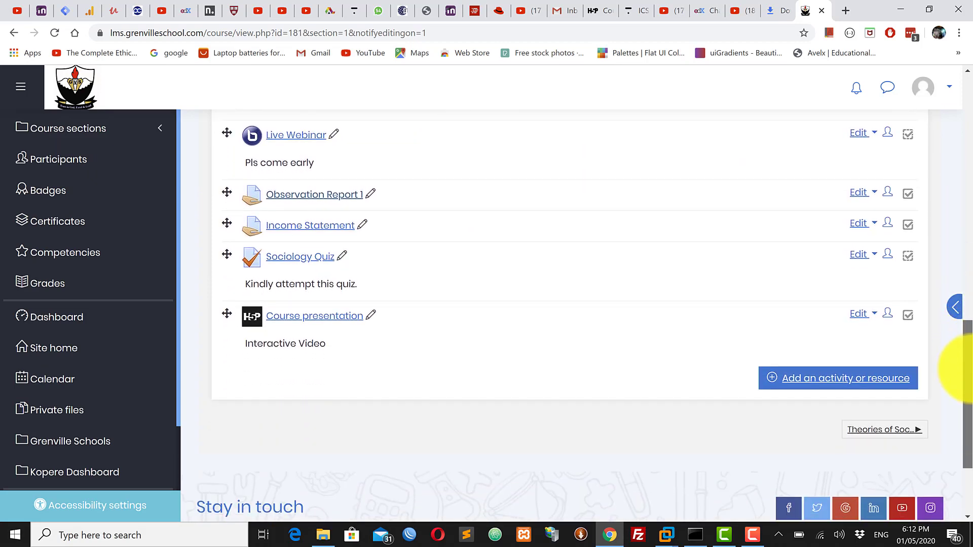
{"action": "mouse_move", "coordinate": [971, 368]}
{"action": "left_mouse_down"}
{"action": "mouse_move", "coordinate": [970, 312]}
{"action": "mouse_move", "coordinate": [969, 385]}
{"action": "left_mouse_up"}
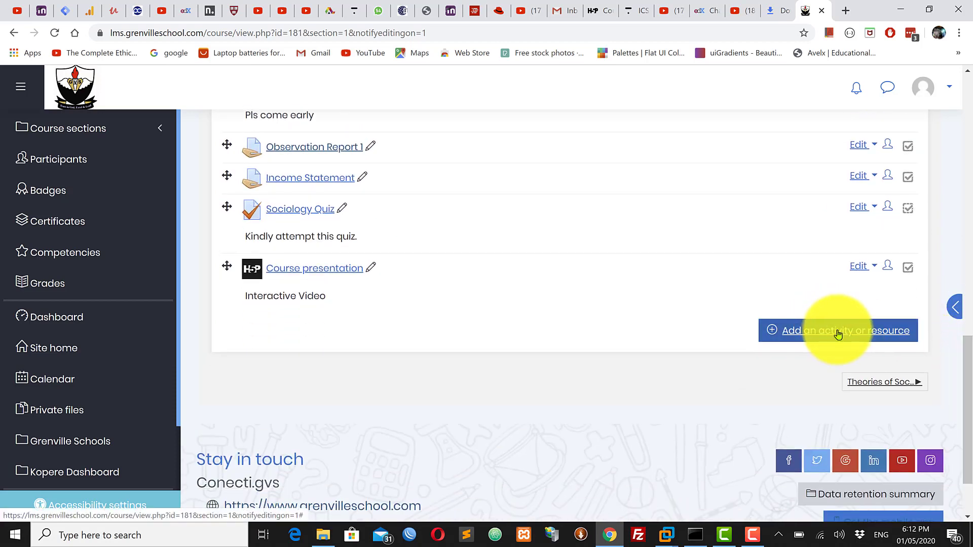
{"action": "left_click", "coordinate": [838, 334]}
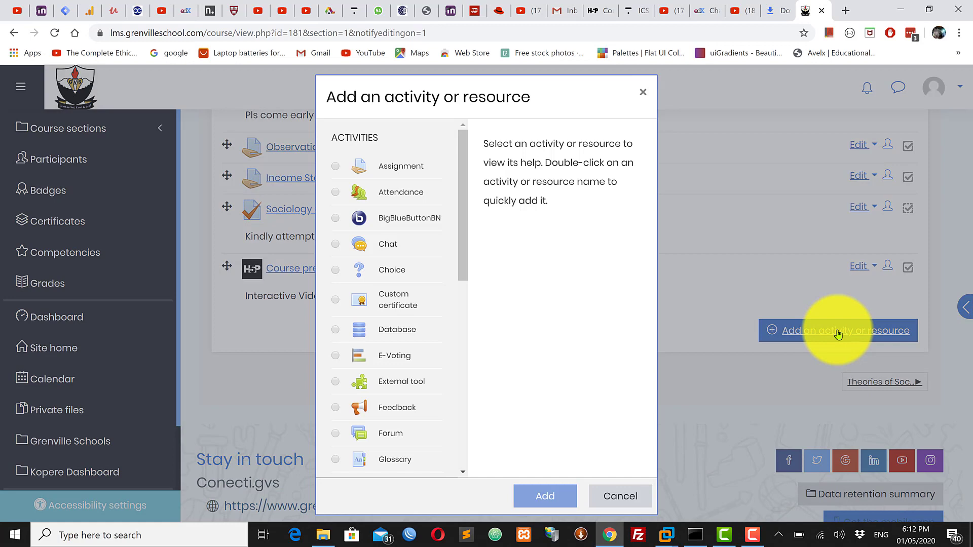
View the help descriptions of the Assignment and Attendance activities and look through the remaining activity types
{"action": "left_click", "coordinate": [399, 169]}
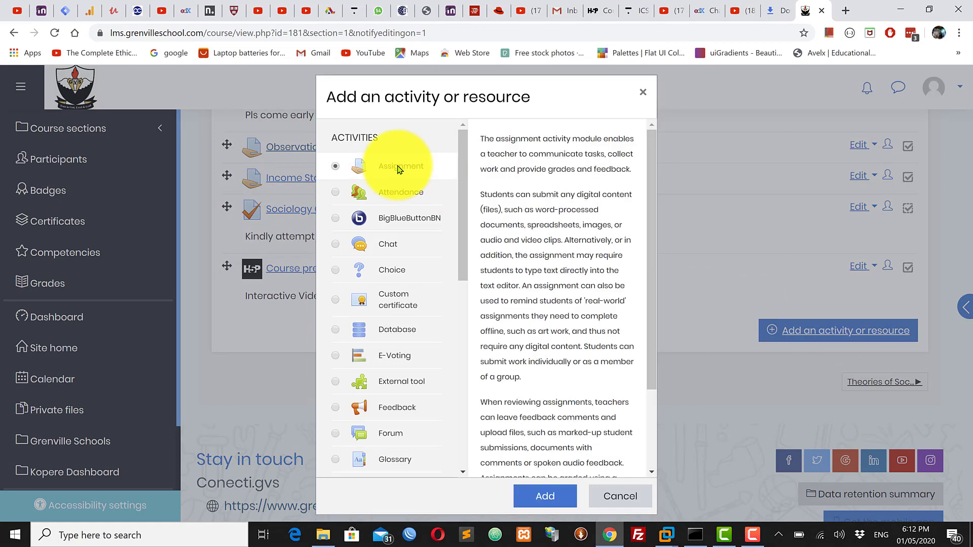
{"action": "left_click", "coordinate": [399, 194]}
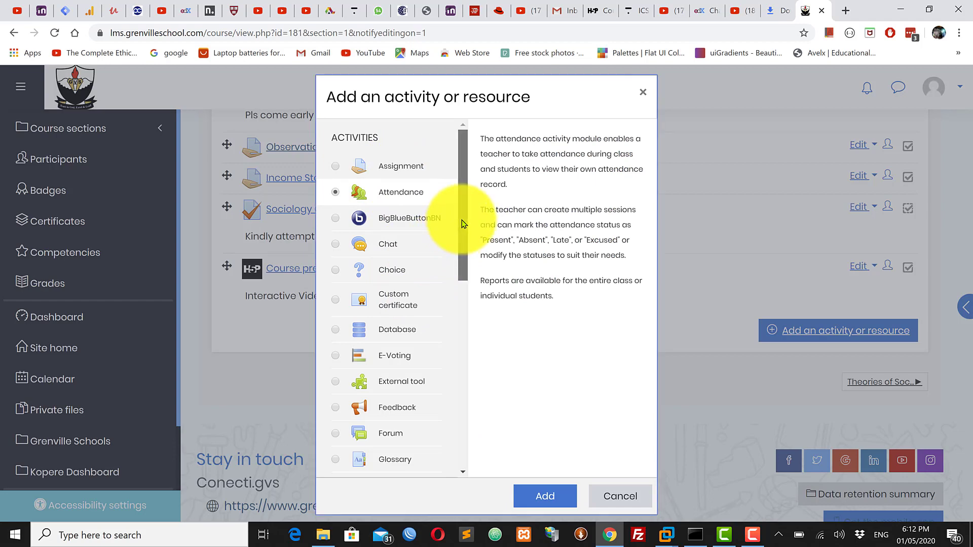
{"action": "left_click_drag", "start_coordinate": [461, 220], "coordinate": [468, 288]}
{"action": "scroll", "coordinate": [445, 311], "scroll_direction": "down", "scroll_amount": 2}
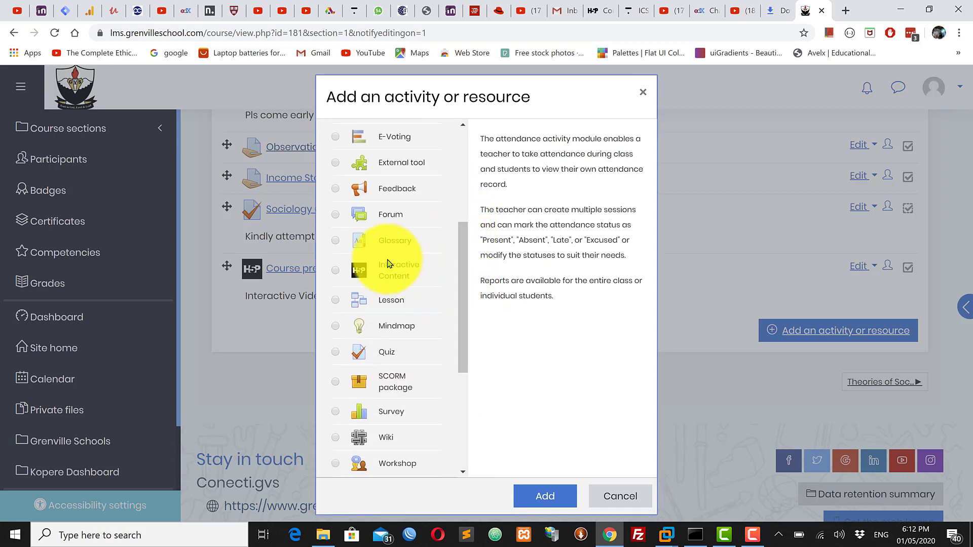
Read the help for the Interactive Content (H5P) activity and add one to the Introduction to Sociology section
{"action": "left_click", "coordinate": [386, 274]}
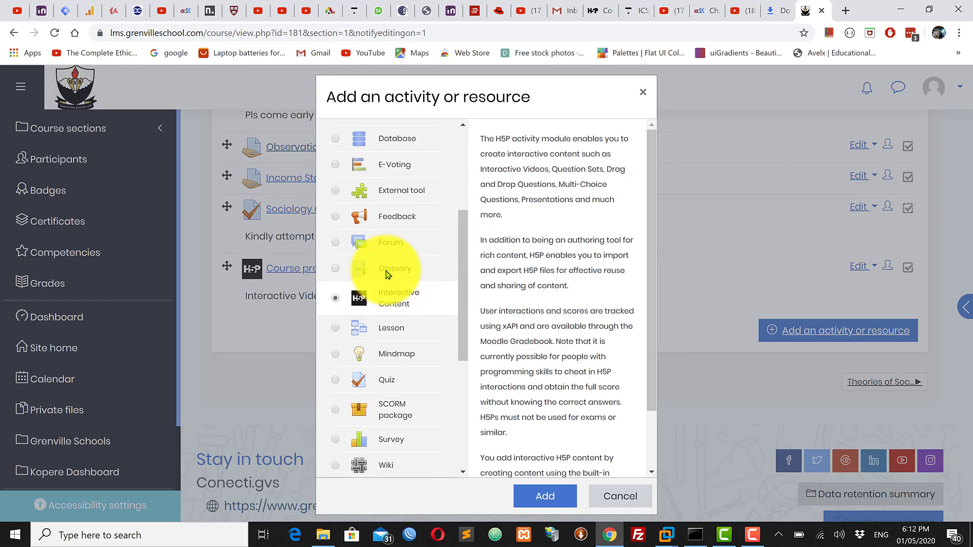
{"action": "left_click_drag", "start_coordinate": [481, 138], "coordinate": [575, 424]}
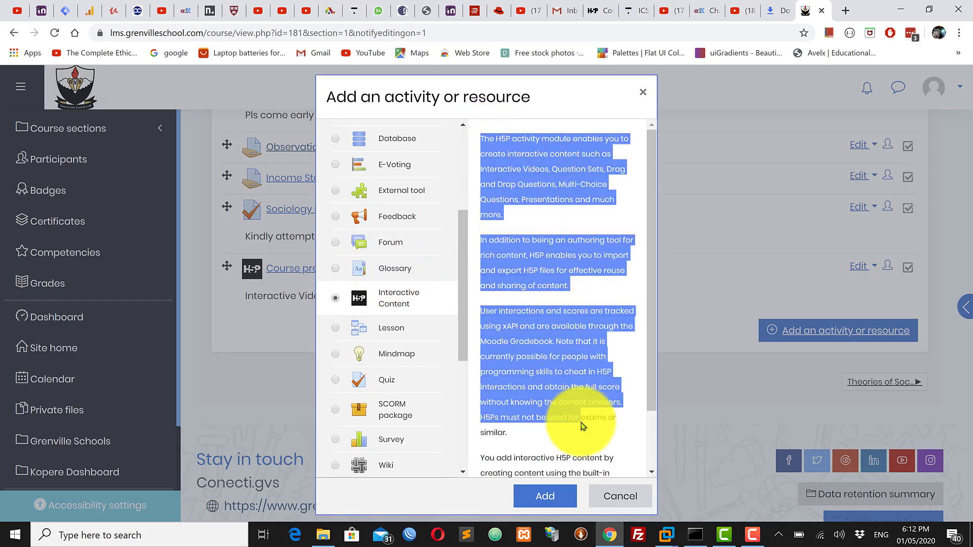
{"action": "left_click", "coordinate": [561, 300]}
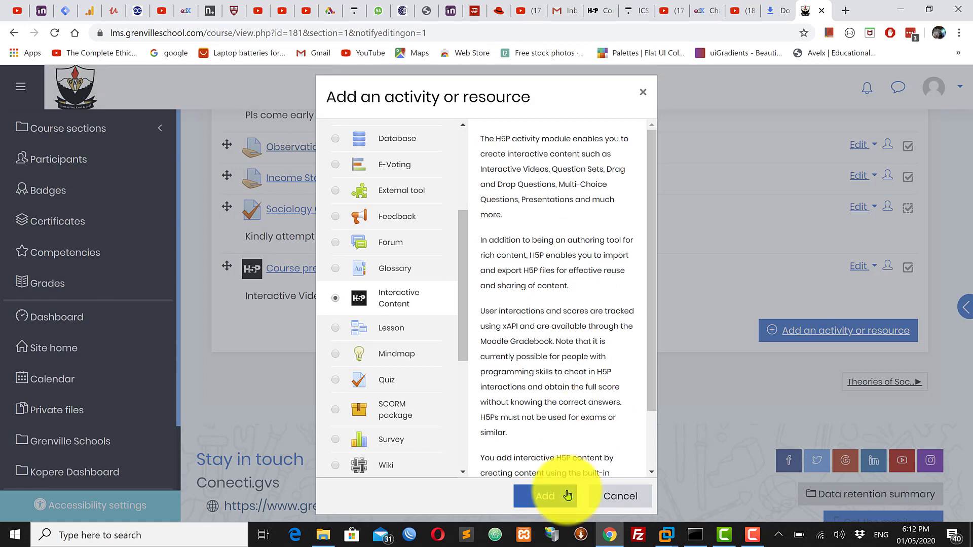
{"action": "left_click", "coordinate": [547, 499]}
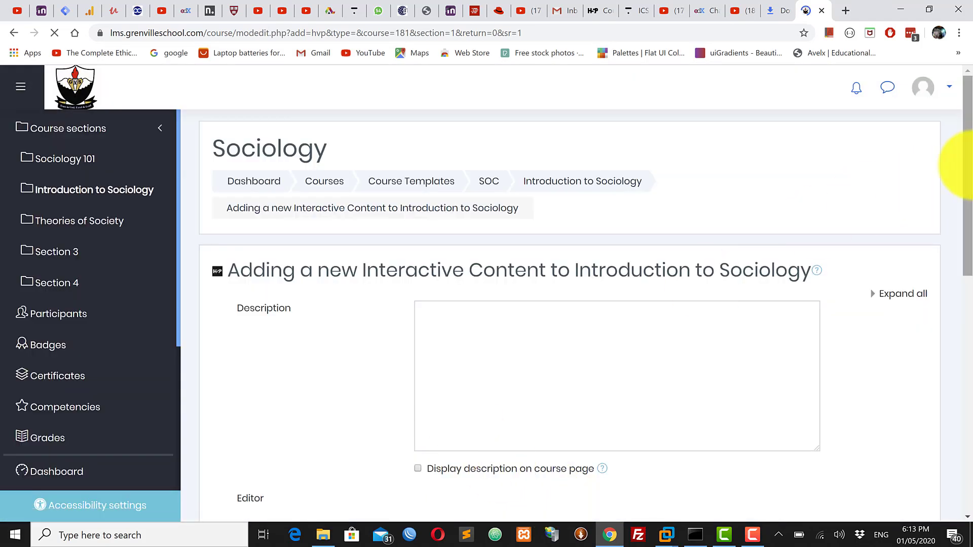
Enter "Growing Tomatoes in Containers" as the activity's description and have it displayed on the course page
{"action": "mouse_move", "coordinate": [967, 149]}
{"action": "left_mouse_down"}
{"action": "mouse_move", "coordinate": [965, 205]}
{"action": "mouse_move", "coordinate": [969, 158]}
{"action": "left_mouse_up"}
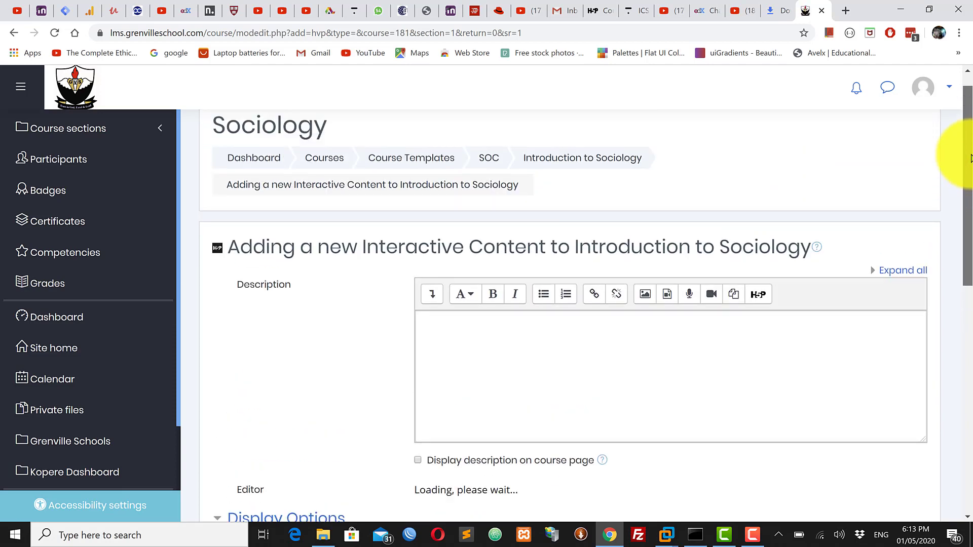
{"action": "left_click_drag", "start_coordinate": [969, 158], "coordinate": [969, 179]}
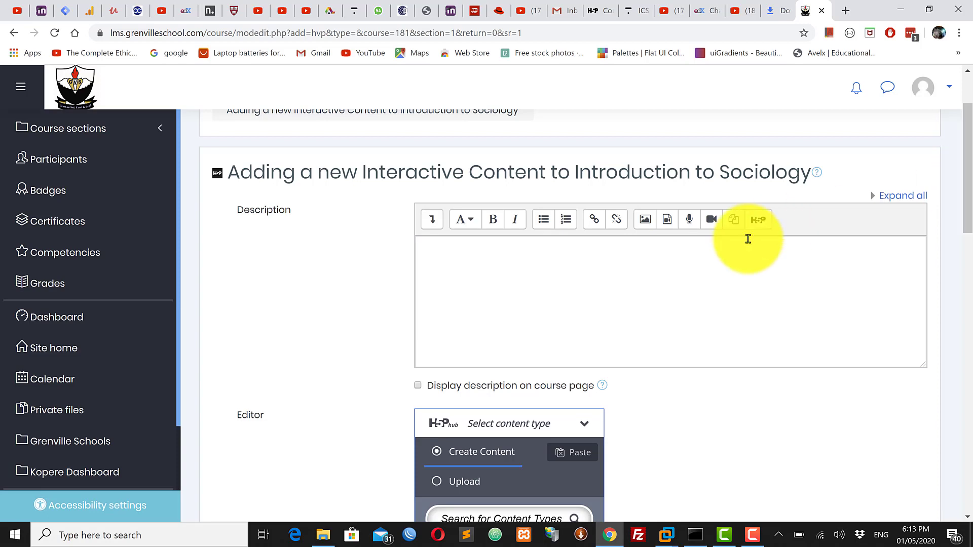
{"action": "left_click", "coordinate": [482, 261]}
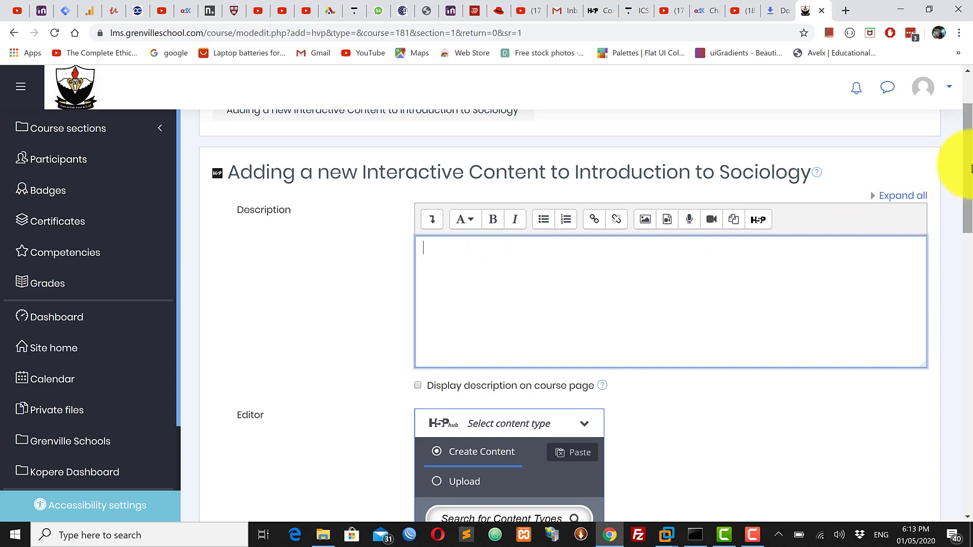
{"action": "left_click_drag", "start_coordinate": [969, 167], "coordinate": [969, 178]}
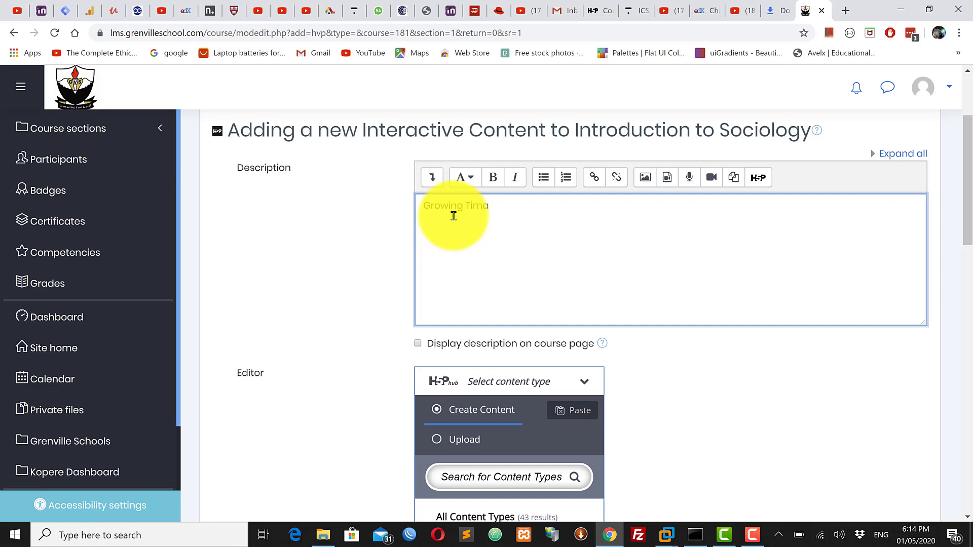
{"action": "key", "text": "BackSpace"}
{"action": "key", "text": "BackSpace"}
{"action": "key", "text": "BackSpace"}
{"action": "type", "text": "omatoes in Contai"}
{"action": "type", "text": "ners"}
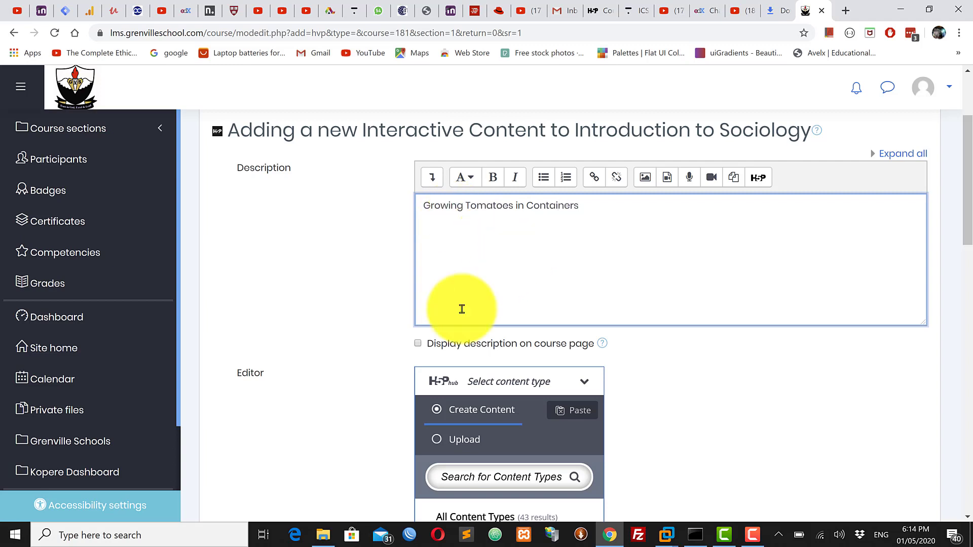
{"action": "left_click", "coordinate": [417, 344]}
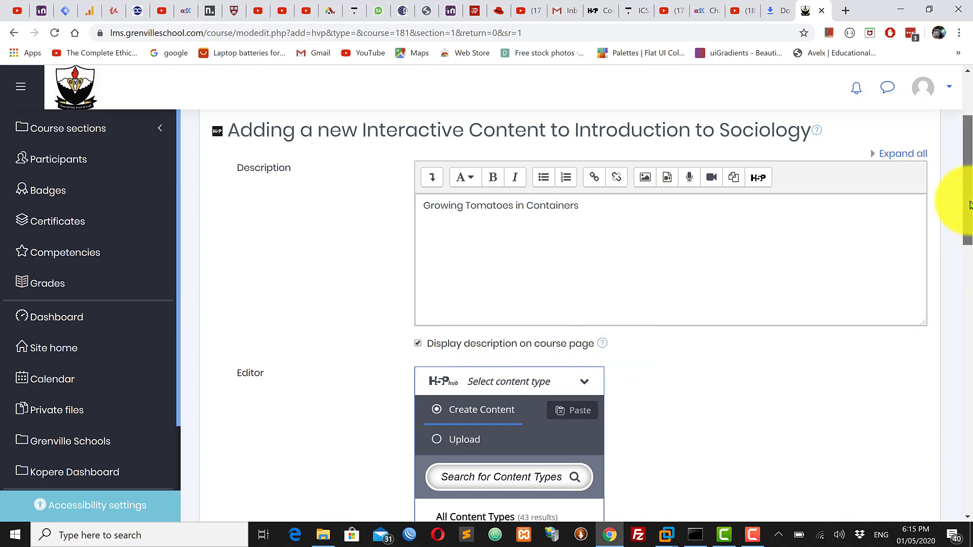
Copy the whole description text
{"action": "left_click_drag", "start_coordinate": [591, 213], "coordinate": [412, 206]}
{"action": "right_click", "coordinate": [466, 208]}
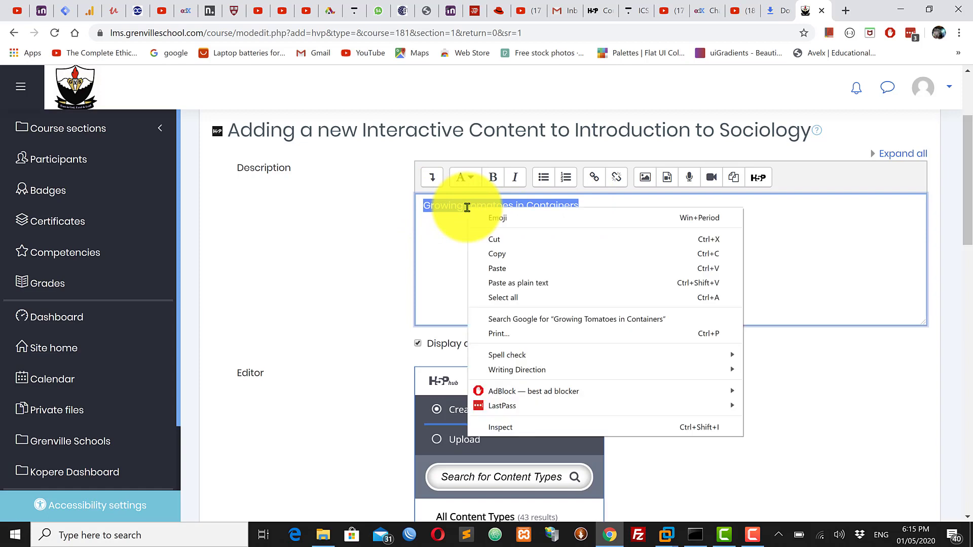
{"action": "left_click", "coordinate": [522, 256]}
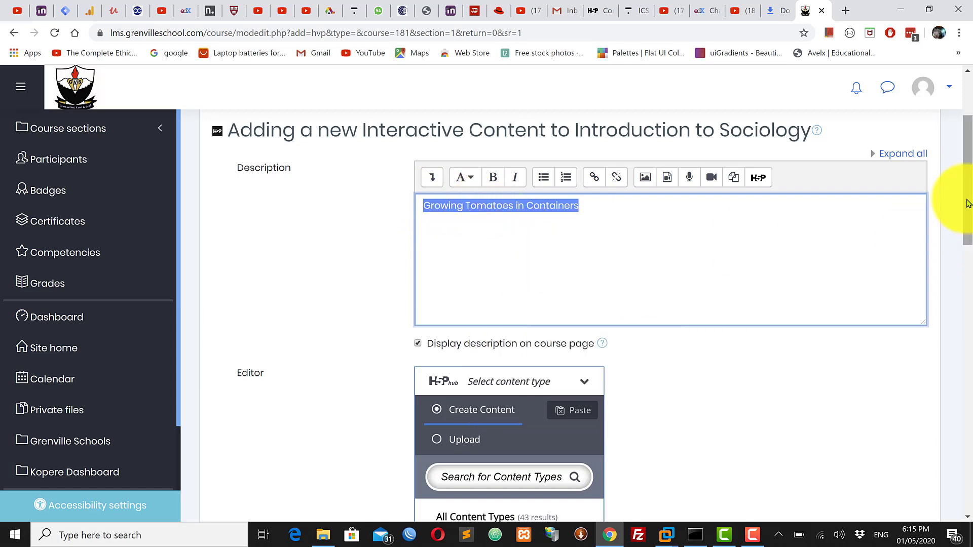
Browse the H5P content types, choose Interactive Video as the type to create, and exit its introductory tour
{"action": "left_click_drag", "start_coordinate": [968, 195], "coordinate": [967, 269]}
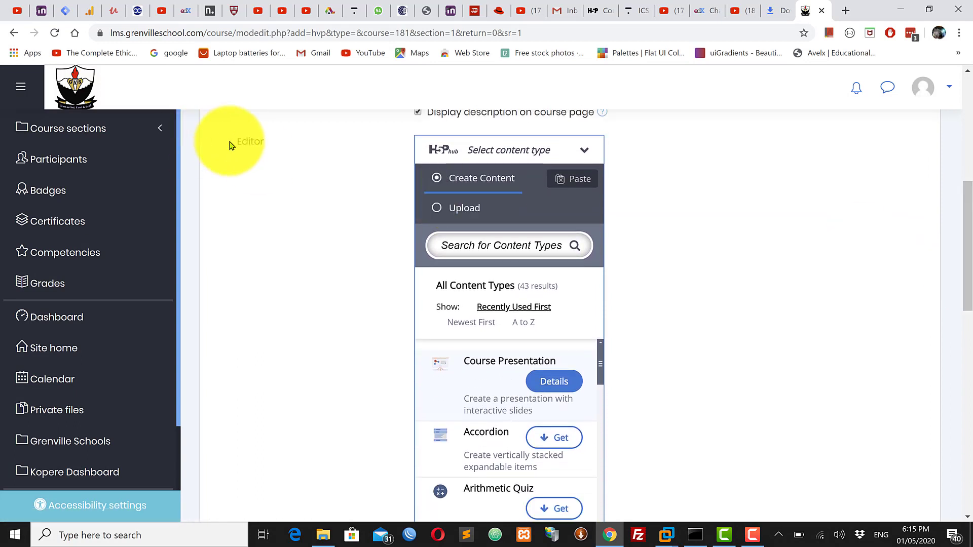
{"action": "left_click_drag", "start_coordinate": [233, 145], "coordinate": [354, 134]}
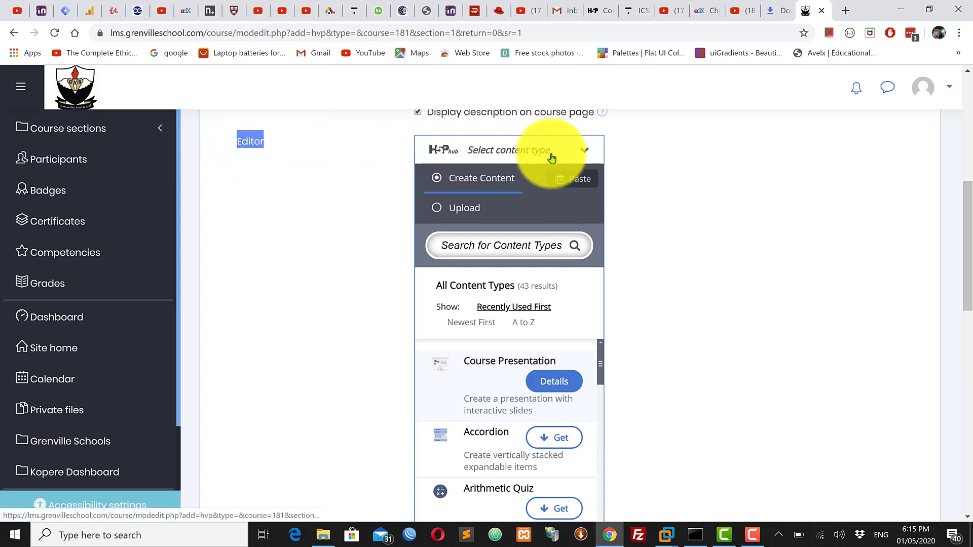
{"action": "left_click", "coordinate": [585, 156]}
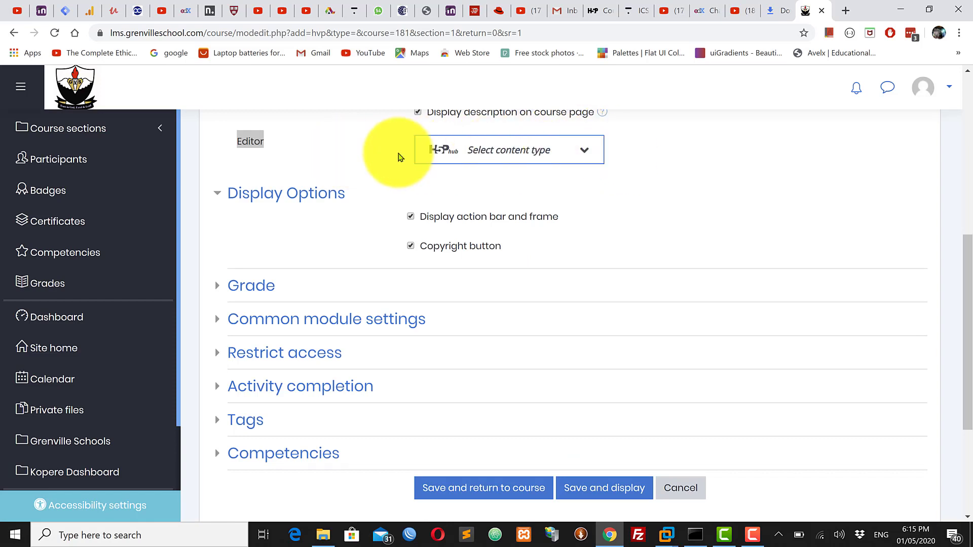
{"action": "left_click", "coordinate": [584, 152]}
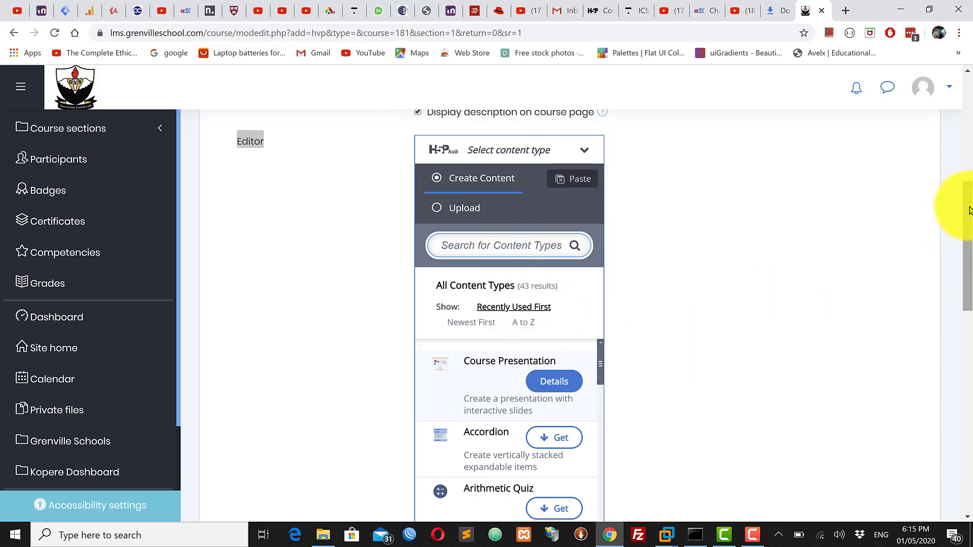
{"action": "left_click_drag", "start_coordinate": [969, 207], "coordinate": [969, 238]}
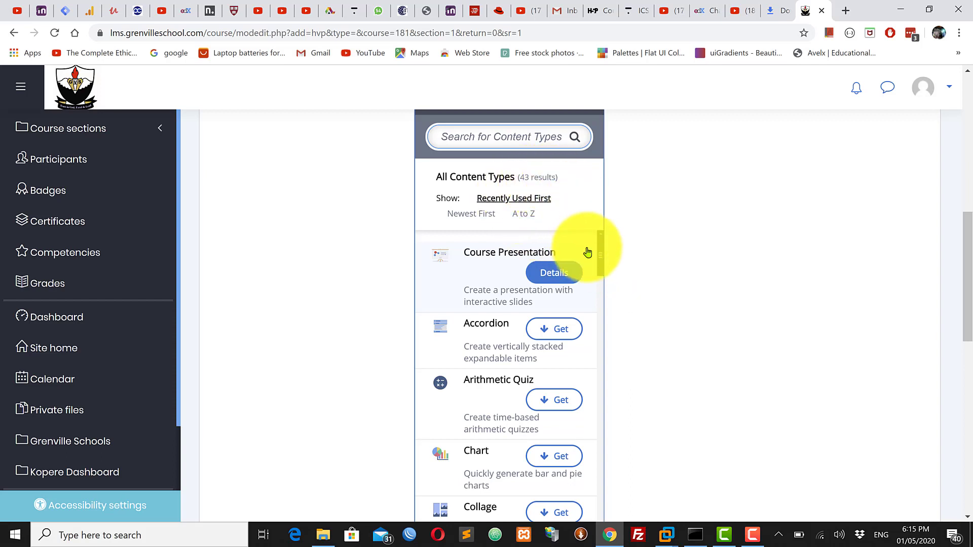
{"action": "left_click_drag", "start_coordinate": [601, 258], "coordinate": [606, 333]}
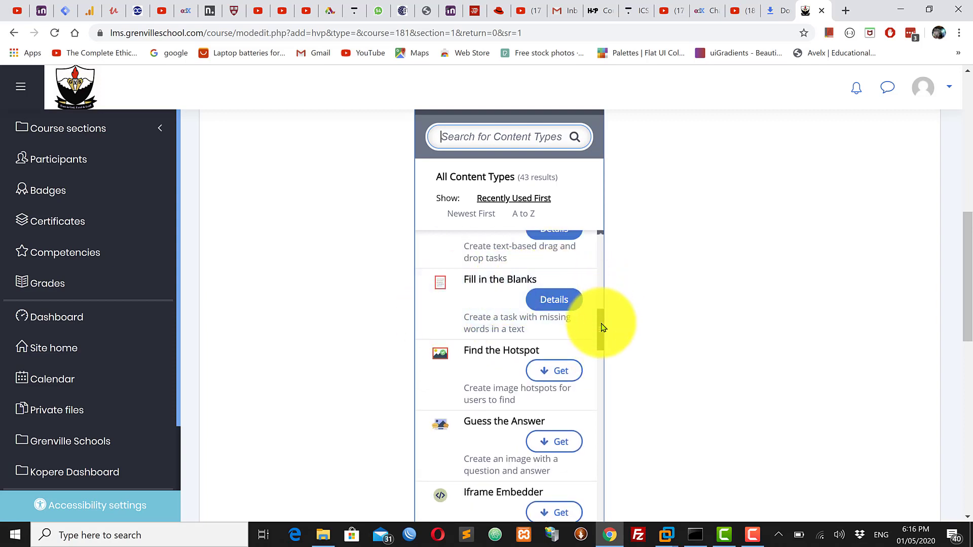
{"action": "left_click_drag", "start_coordinate": [603, 328], "coordinate": [603, 360]}
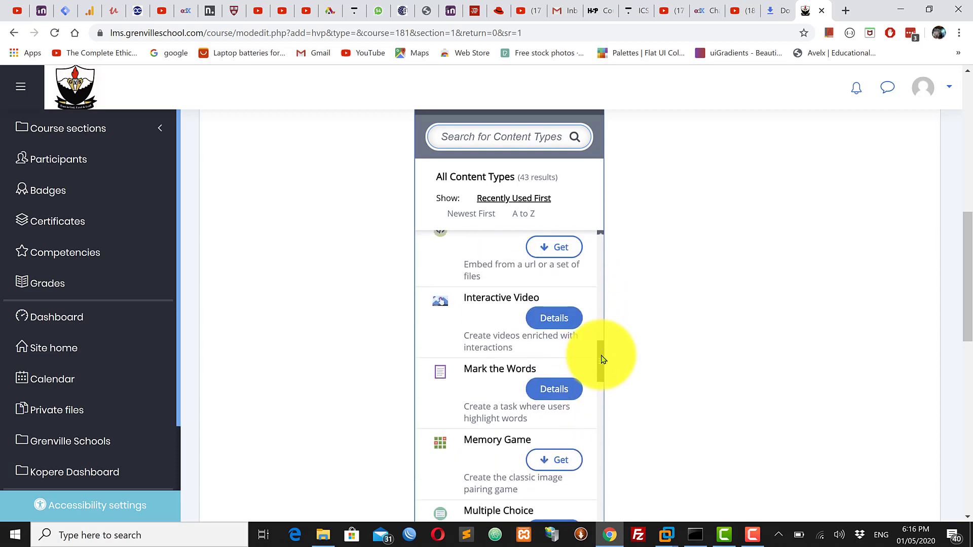
{"action": "left_click", "coordinate": [489, 325]}
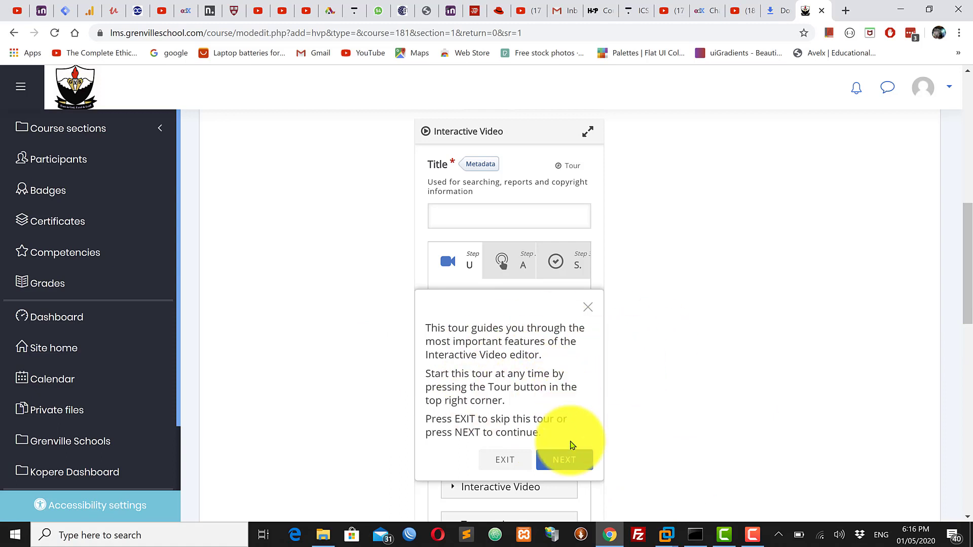
{"action": "left_click", "coordinate": [505, 461]}
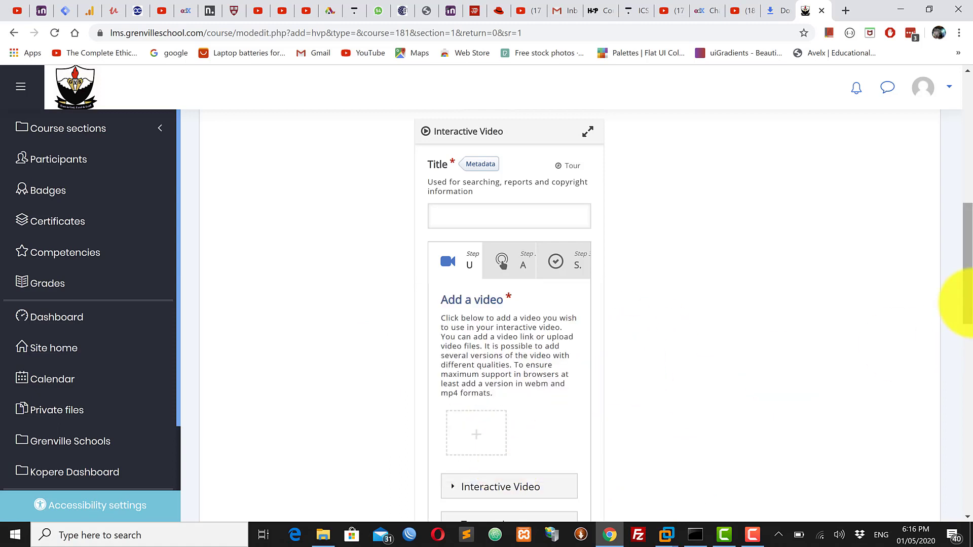
Expand the Interactive Video editor to fullscreen
{"action": "left_click_drag", "start_coordinate": [967, 288], "coordinate": [967, 269]}
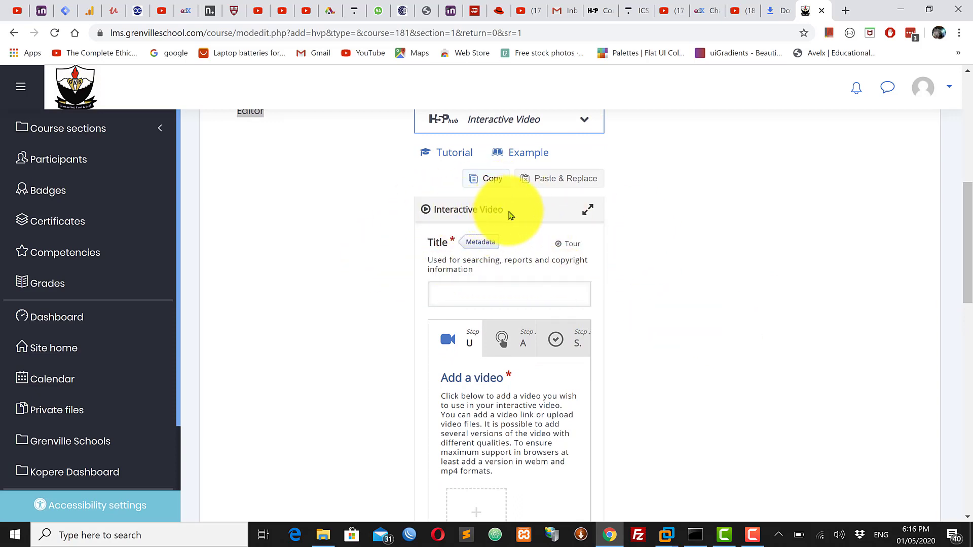
{"action": "left_click_drag", "start_coordinate": [509, 213], "coordinate": [419, 210]}
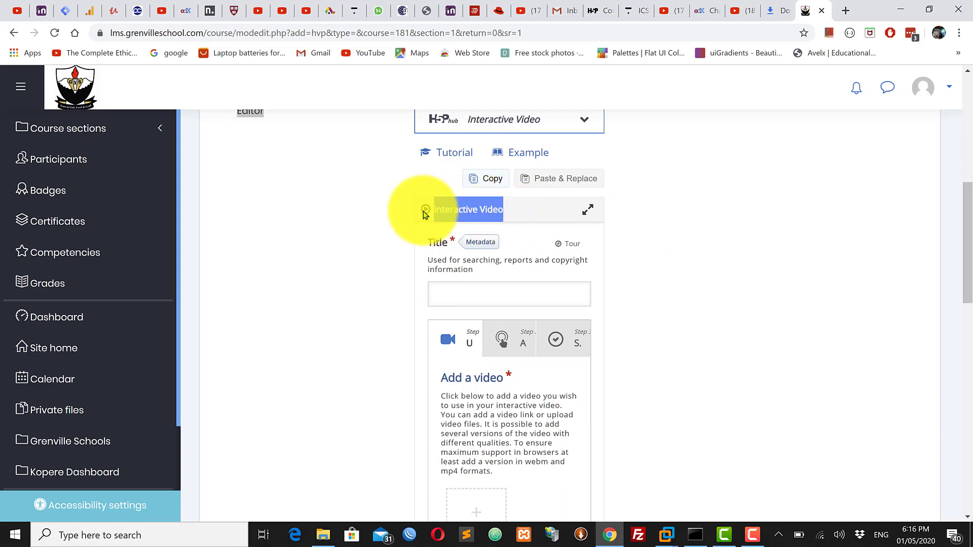
{"action": "left_click", "coordinate": [679, 243]}
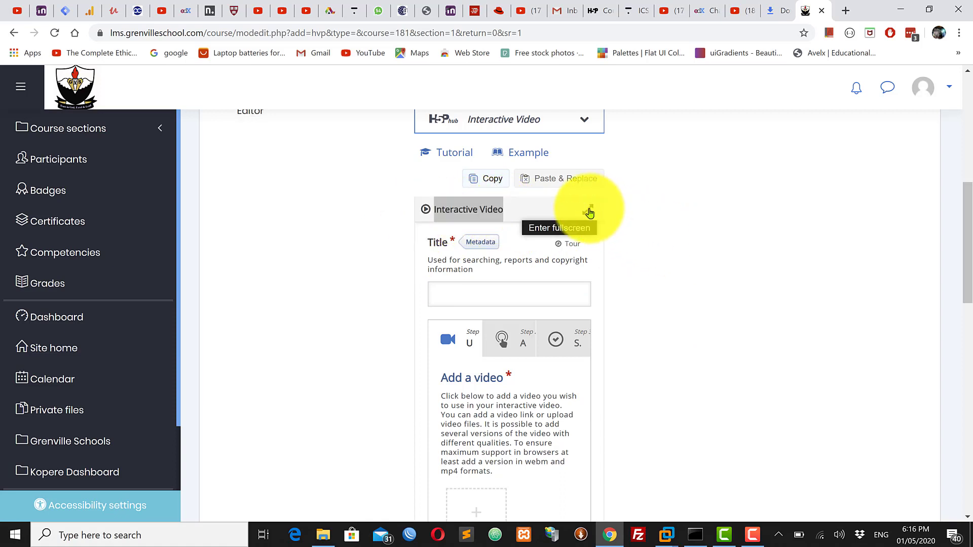
{"action": "left_click", "coordinate": [588, 212]}
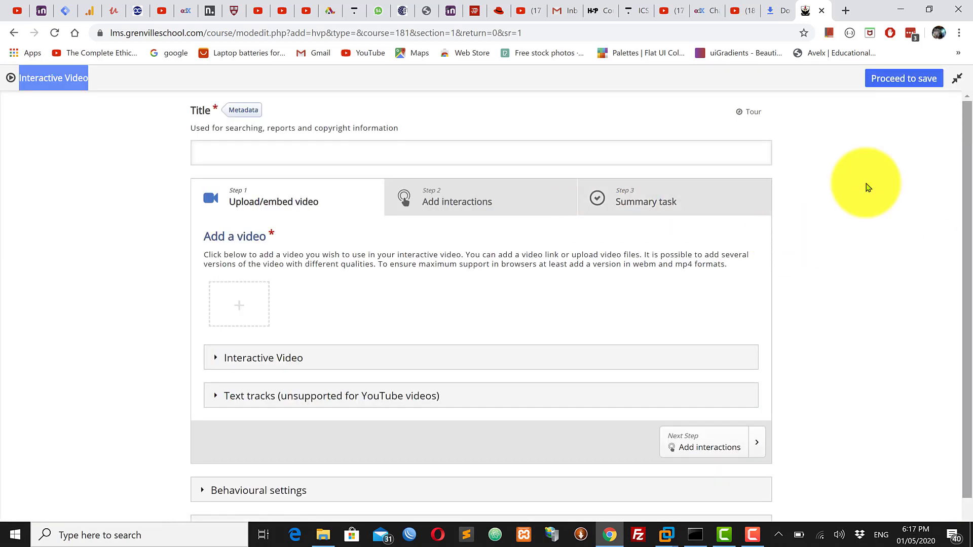
Set the interactive video's title to "Growing Tomatoes in Containers" using the suggested entry
{"action": "left_click", "coordinate": [236, 154]}
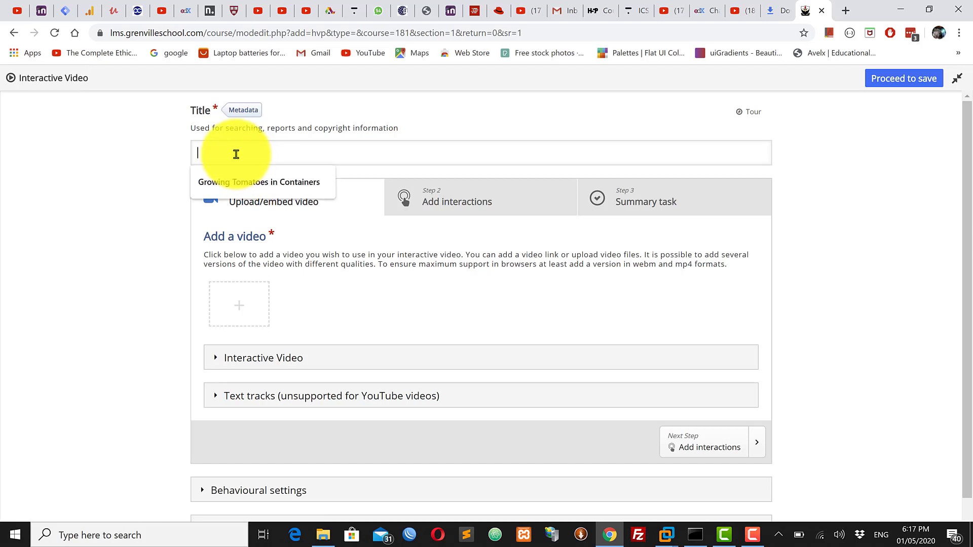
{"action": "left_click", "coordinate": [237, 154]}
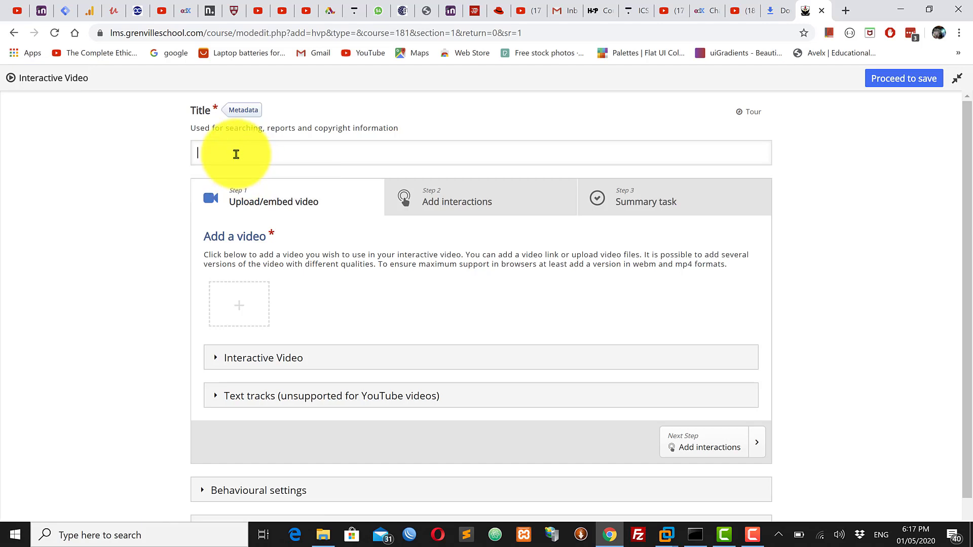
{"action": "left_click", "coordinate": [236, 154]}
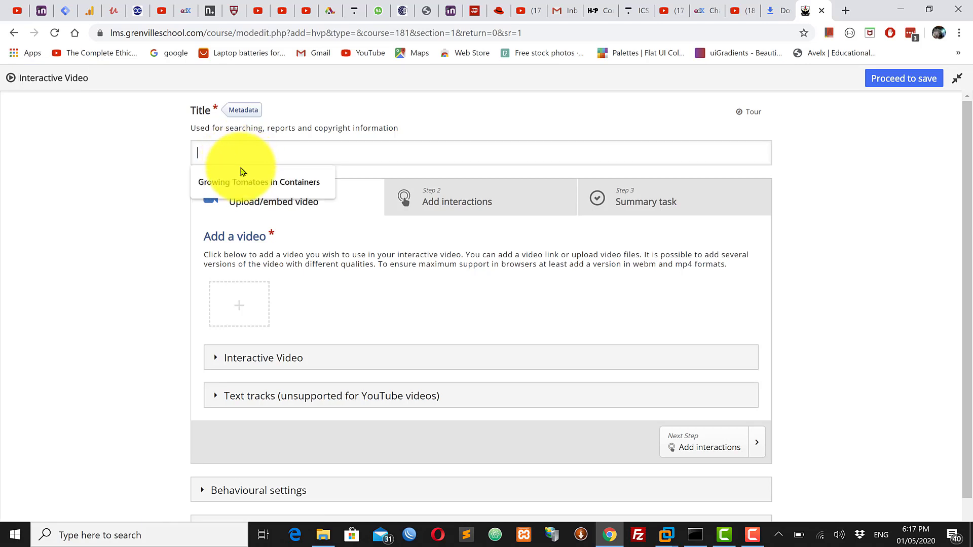
{"action": "left_click", "coordinate": [243, 187]}
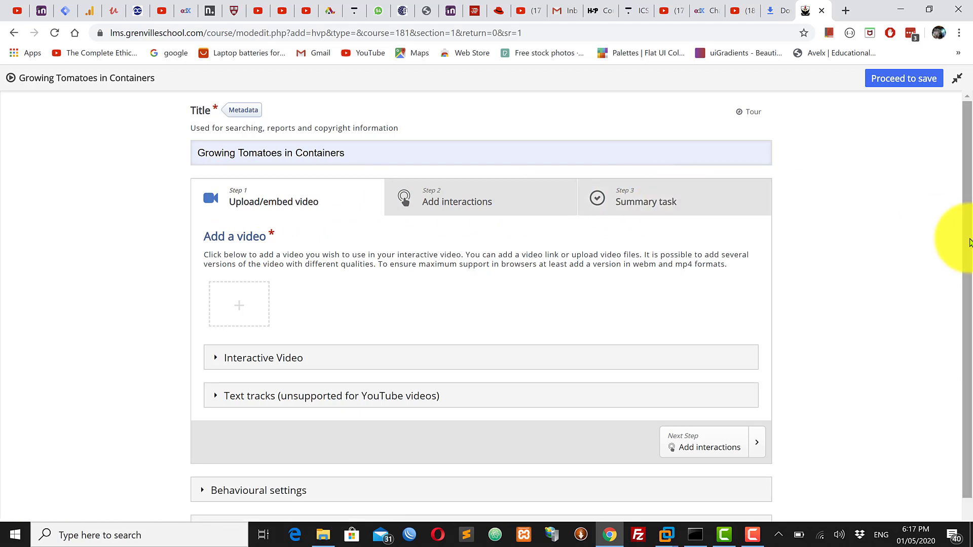
Open YouTube in a new browser tab
{"action": "left_click_drag", "start_coordinate": [969, 238], "coordinate": [970, 188]}
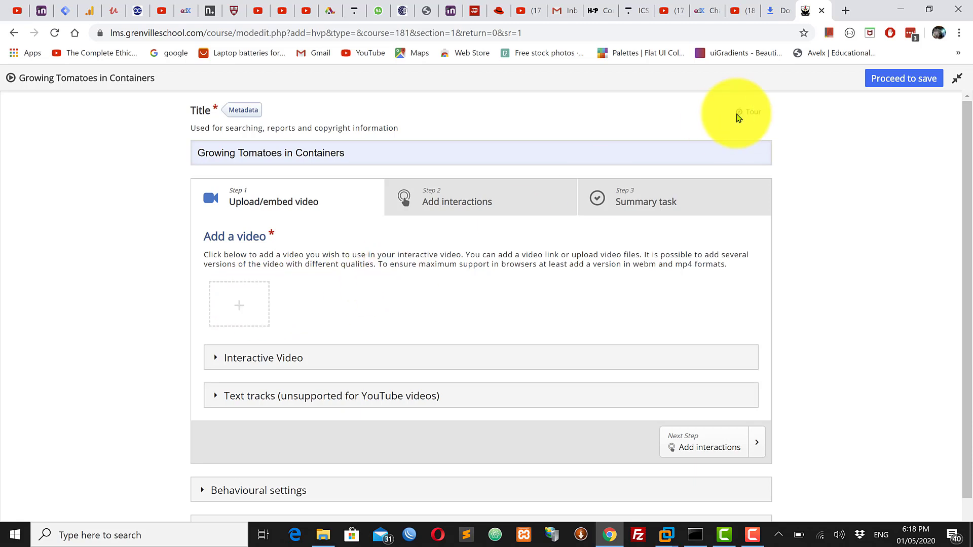
{"action": "left_click", "coordinate": [847, 14]}
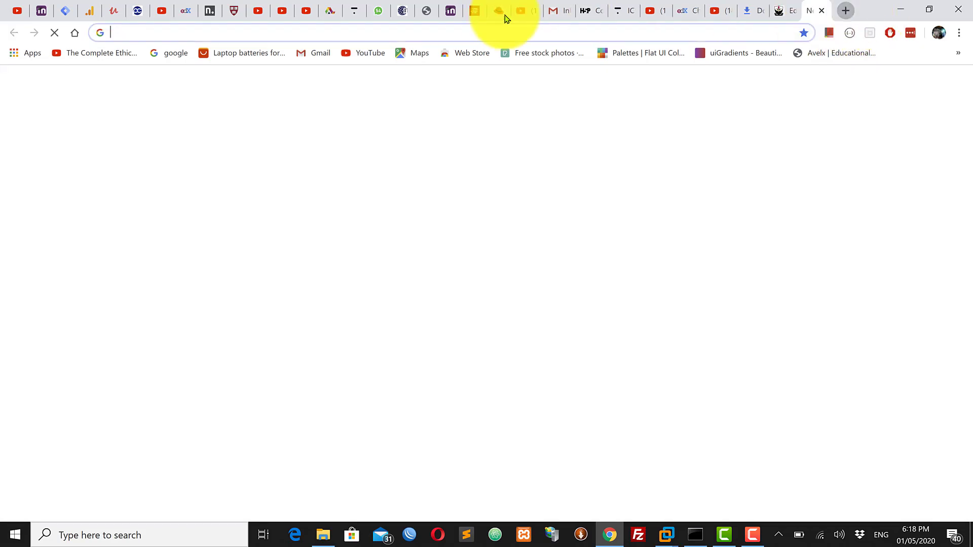
{"action": "left_click", "coordinate": [368, 54]}
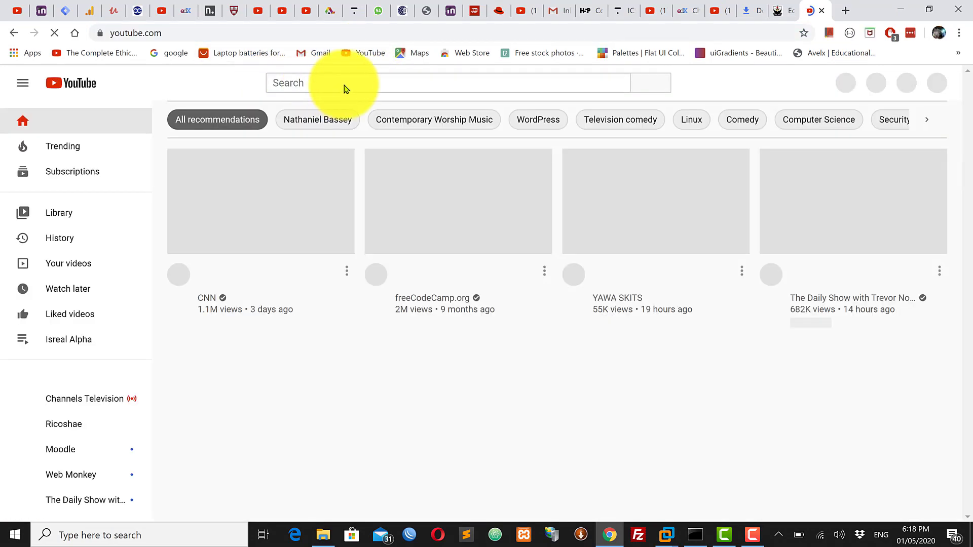
Search YouTube for "growing tomatoes in containers" and open the video "Growing Tomatoes In Containers - Best Tips & Advice!"
{"action": "left_click", "coordinate": [362, 84]}
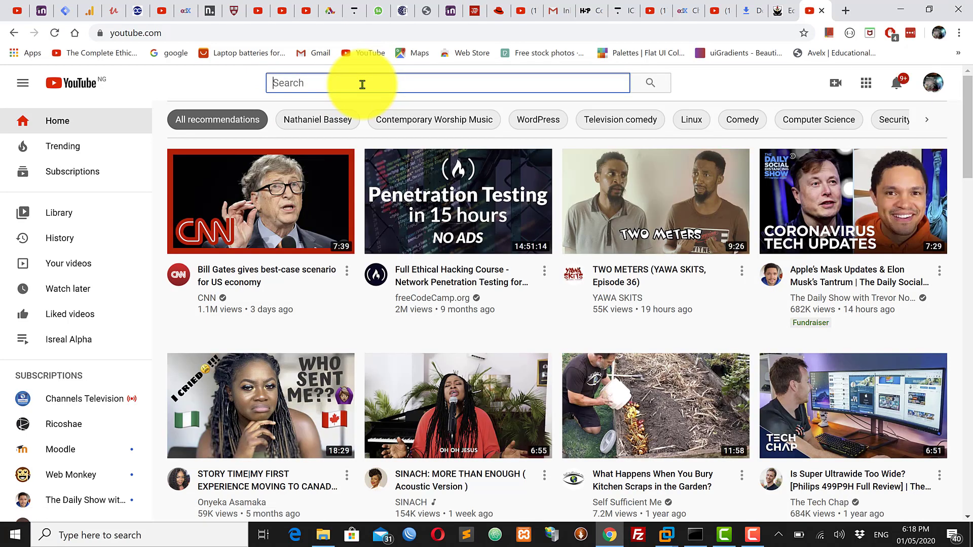
{"action": "type", "text": "gri"}
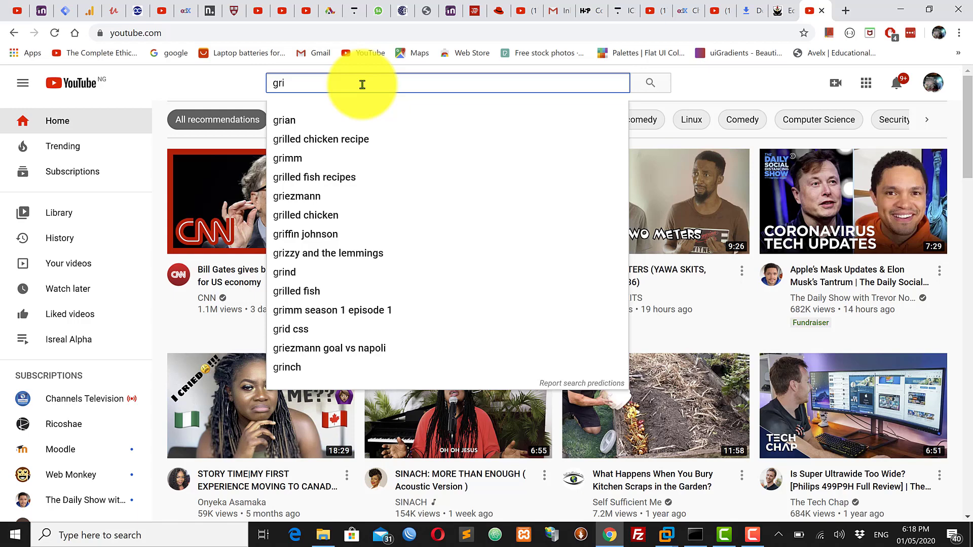
{"action": "key", "text": "BackSpace"}
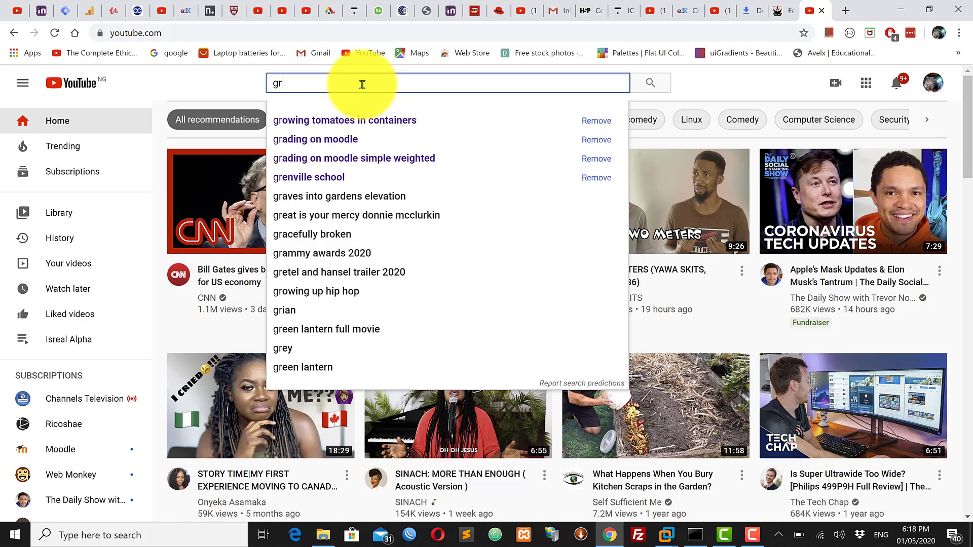
{"action": "left_click", "coordinate": [379, 128]}
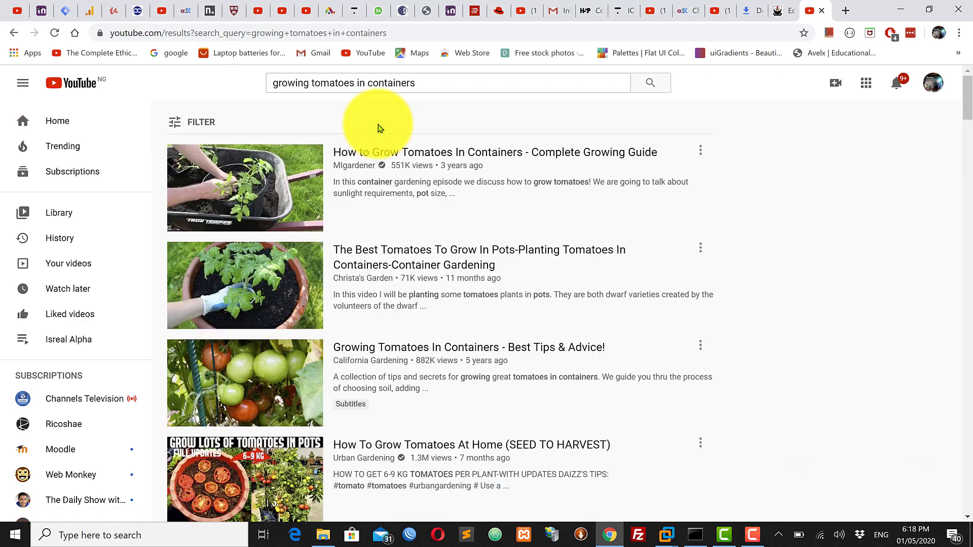
{"action": "left_click", "coordinate": [437, 350]}
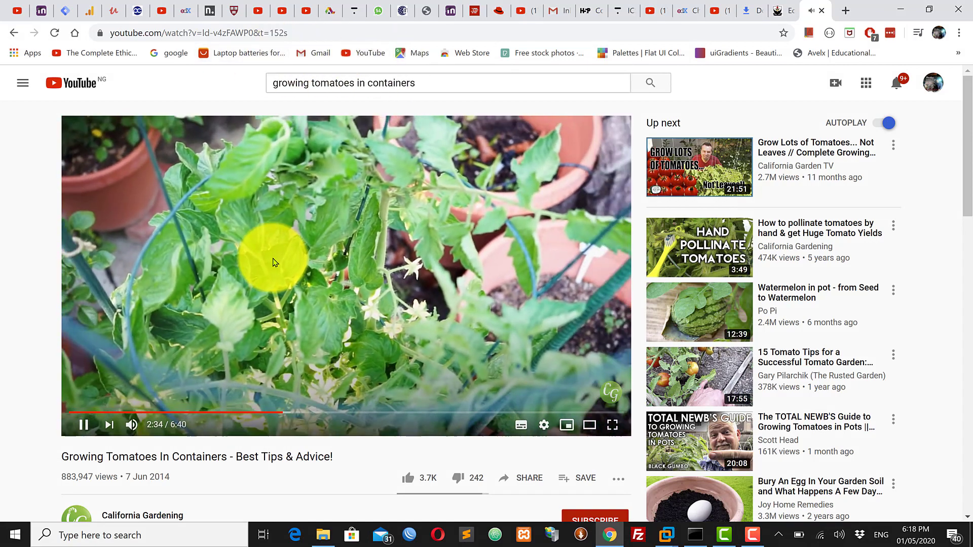
Pause the YouTube video and copy its URL
{"action": "left_click", "coordinate": [297, 127]}
{"action": "left_click", "coordinate": [241, 33]}
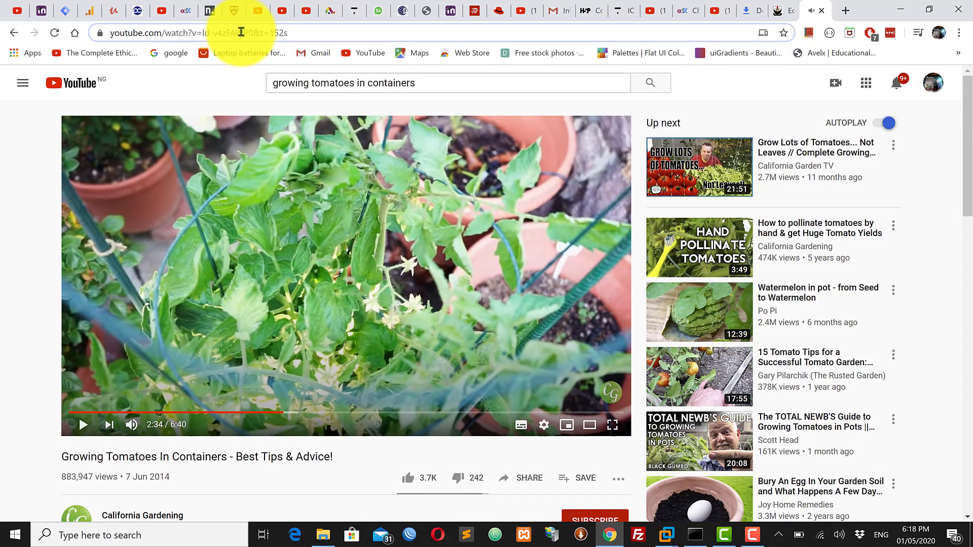
{"action": "right_click", "coordinate": [241, 32]}
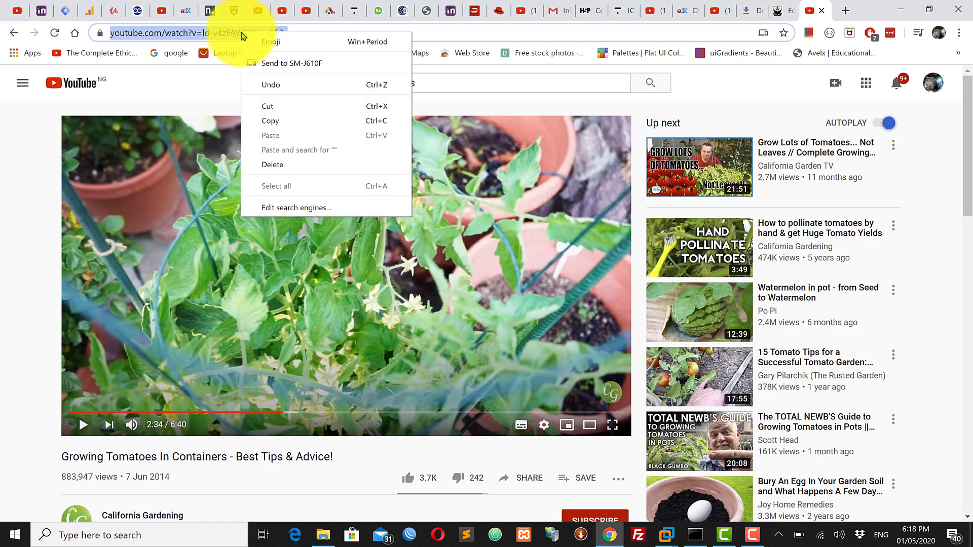
{"action": "left_click", "coordinate": [270, 120]}
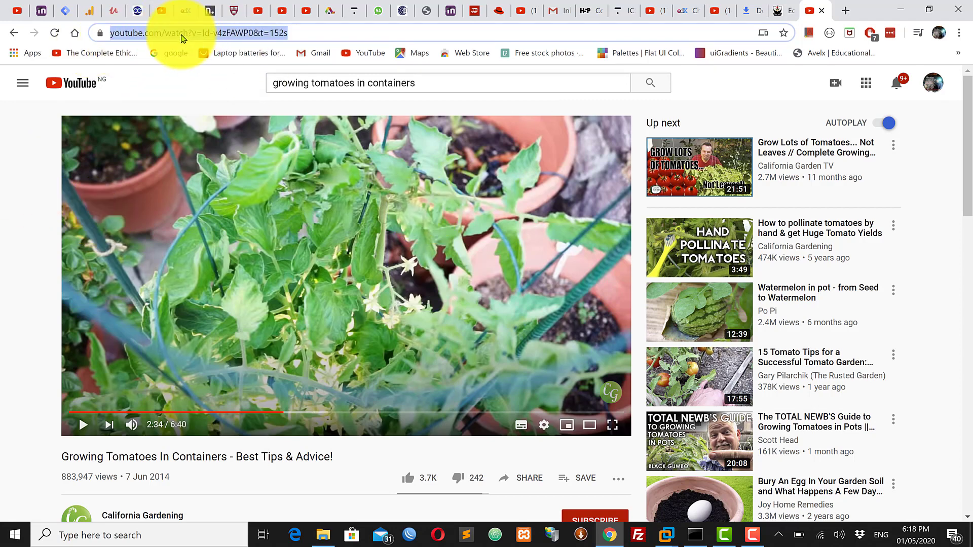
{"action": "right_click", "coordinate": [327, 241]}
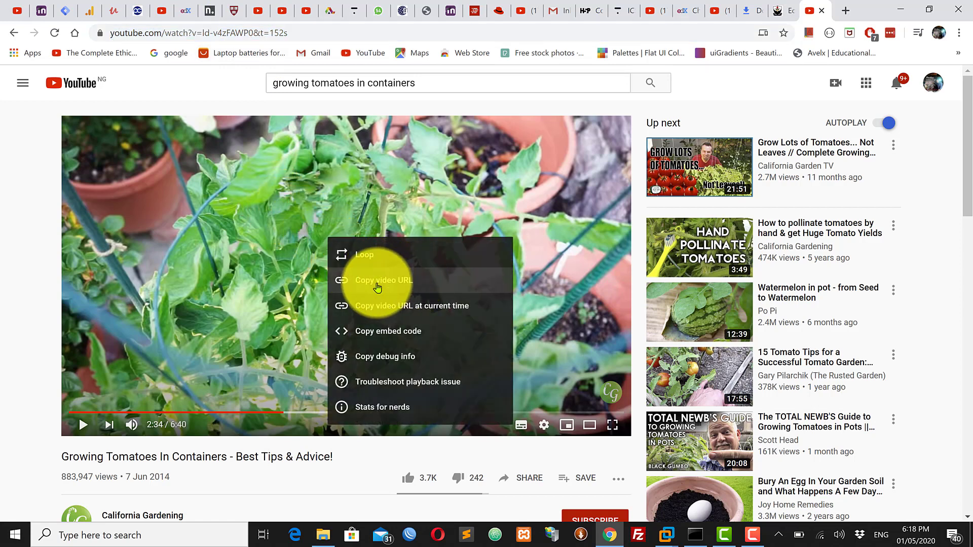
{"action": "left_click", "coordinate": [411, 282]}
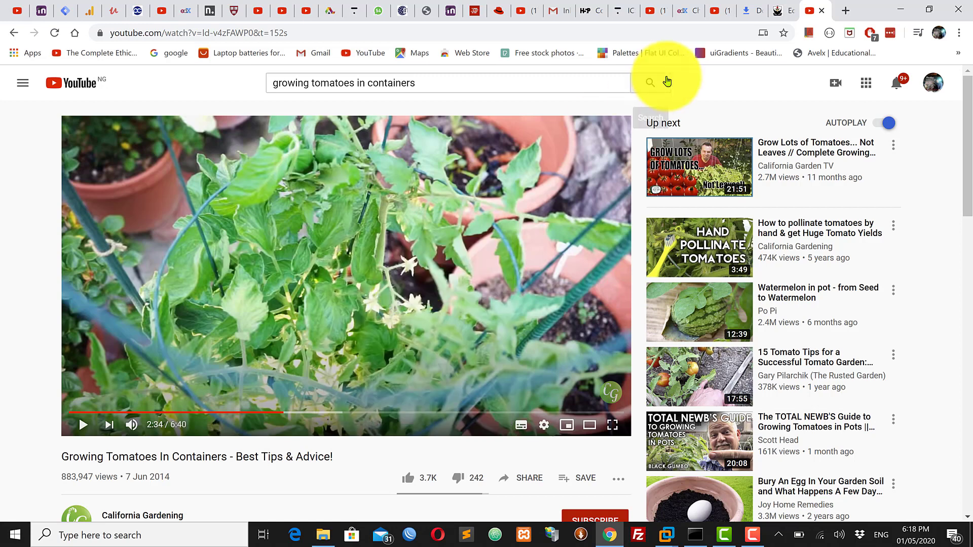
Return to the Moodle tab and insert the copied YouTube link as the interactive video's source
{"action": "left_click", "coordinate": [780, 15]}
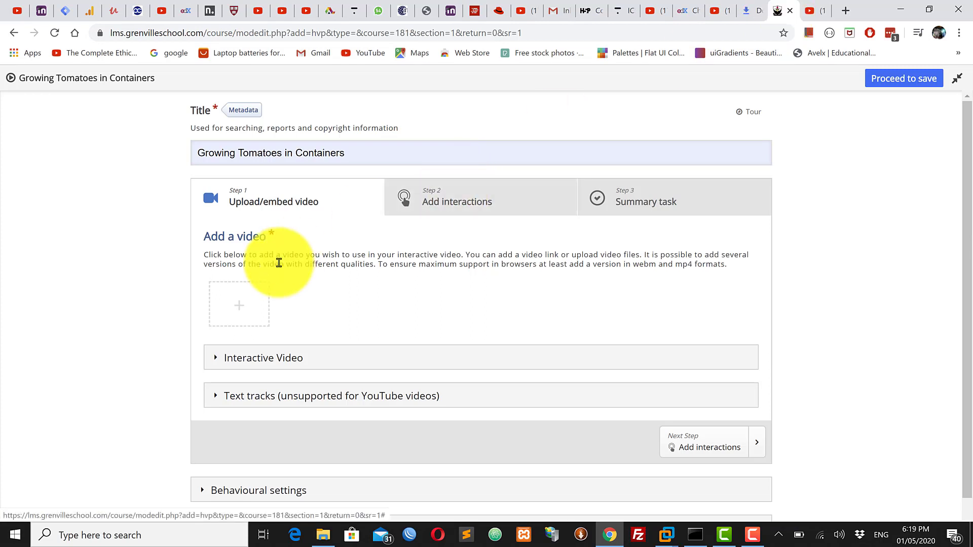
{"action": "left_click", "coordinate": [237, 309]}
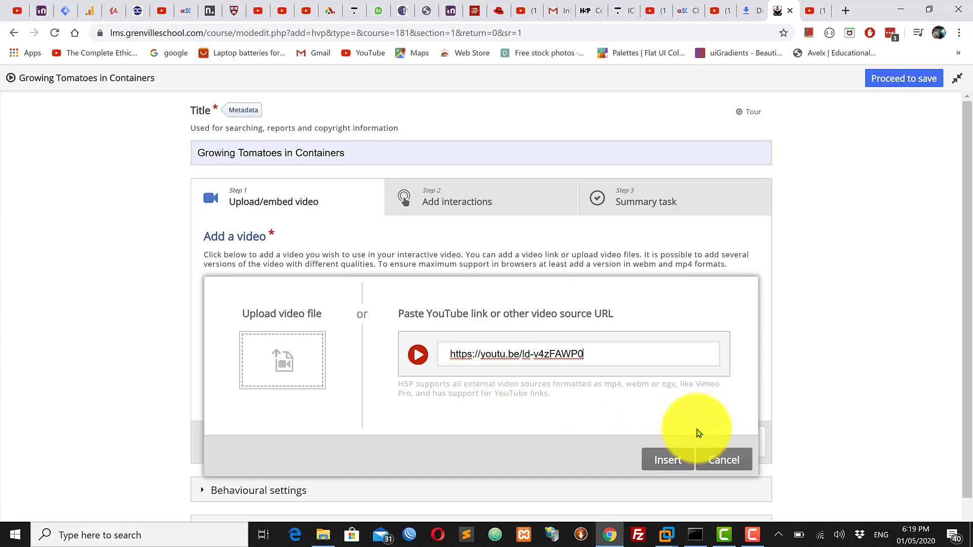
{"action": "left_click", "coordinate": [667, 460]}
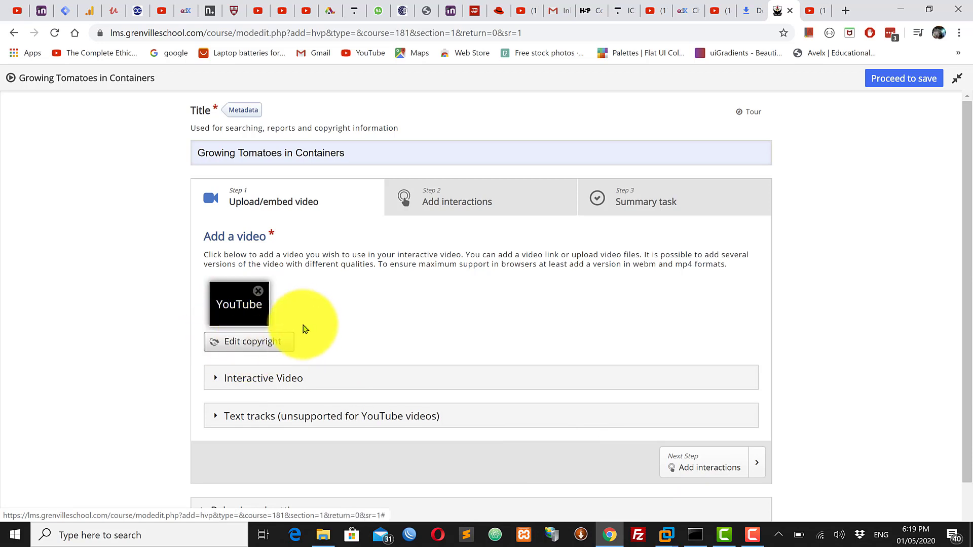
Go to the Add interactions stage of the editor and exit its introductory tour
{"action": "left_click", "coordinate": [477, 200]}
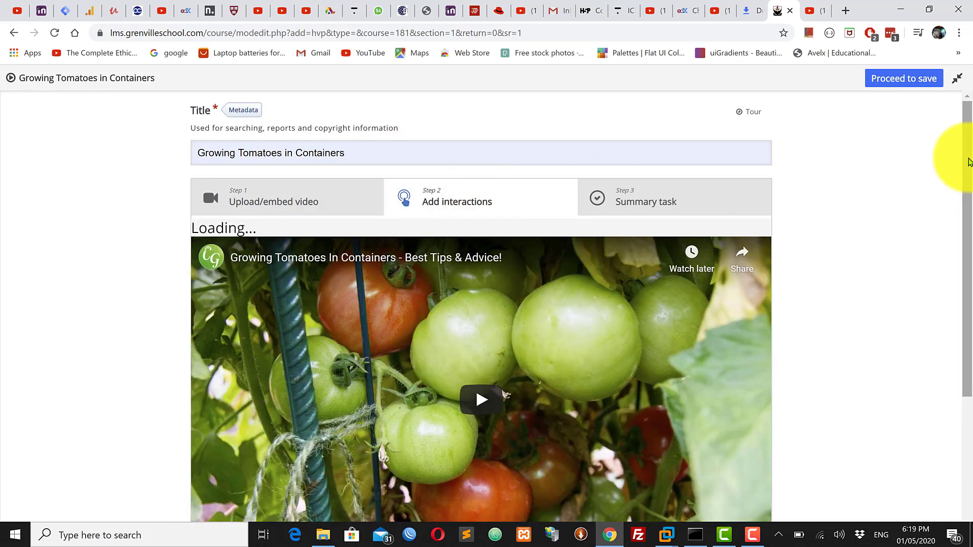
{"action": "left_click_drag", "start_coordinate": [968, 172], "coordinate": [968, 248]}
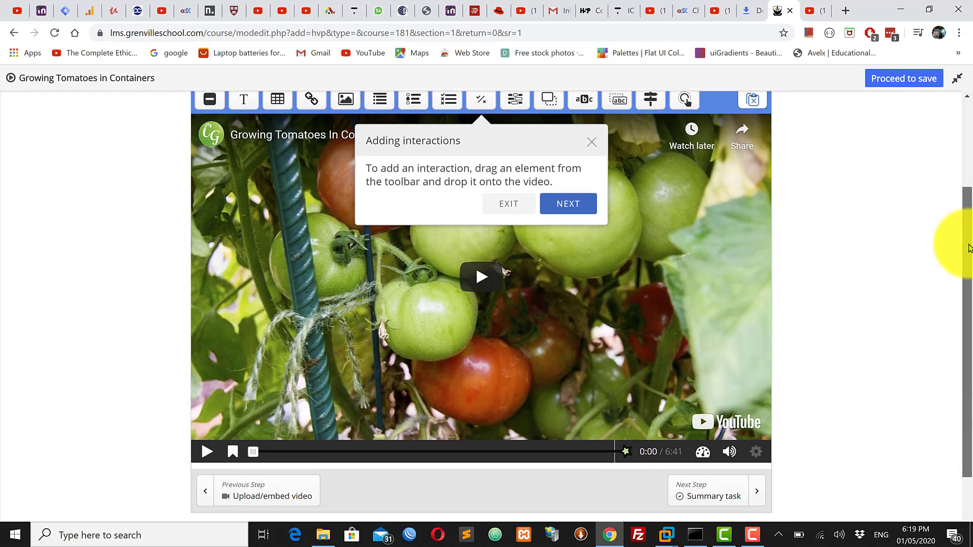
{"action": "left_click", "coordinate": [509, 205]}
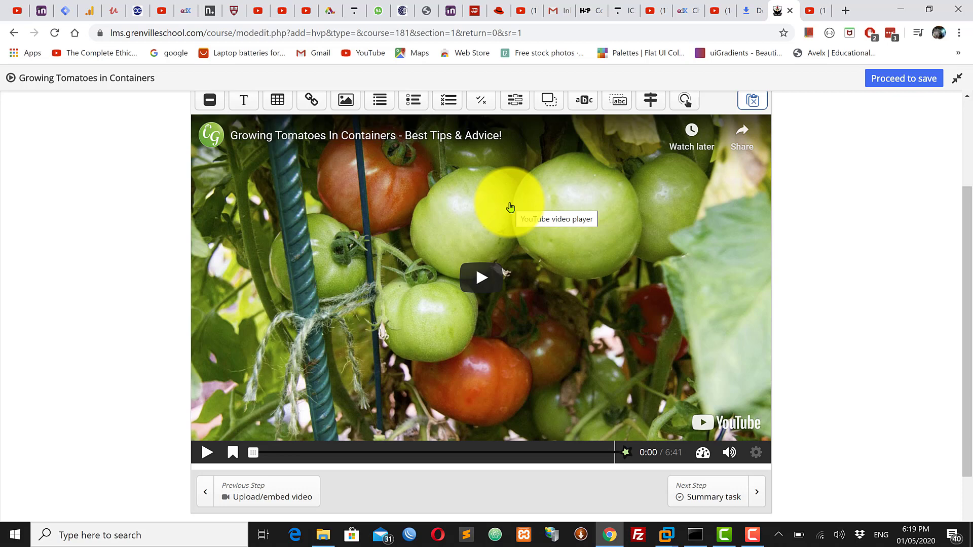
Preview the opening seconds of the embedded video and dismiss the suggested videos overlay
{"action": "left_click", "coordinate": [206, 455]}
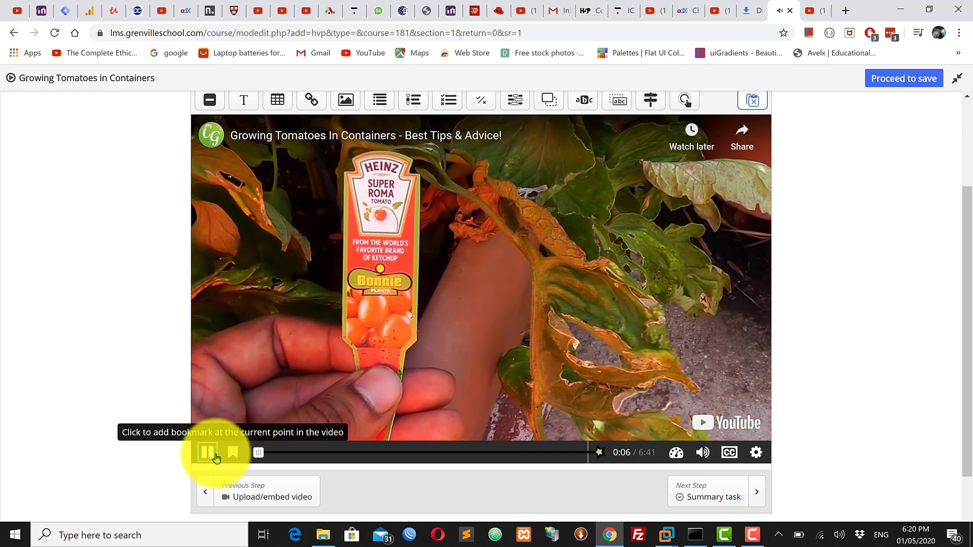
{"action": "left_click", "coordinate": [211, 456]}
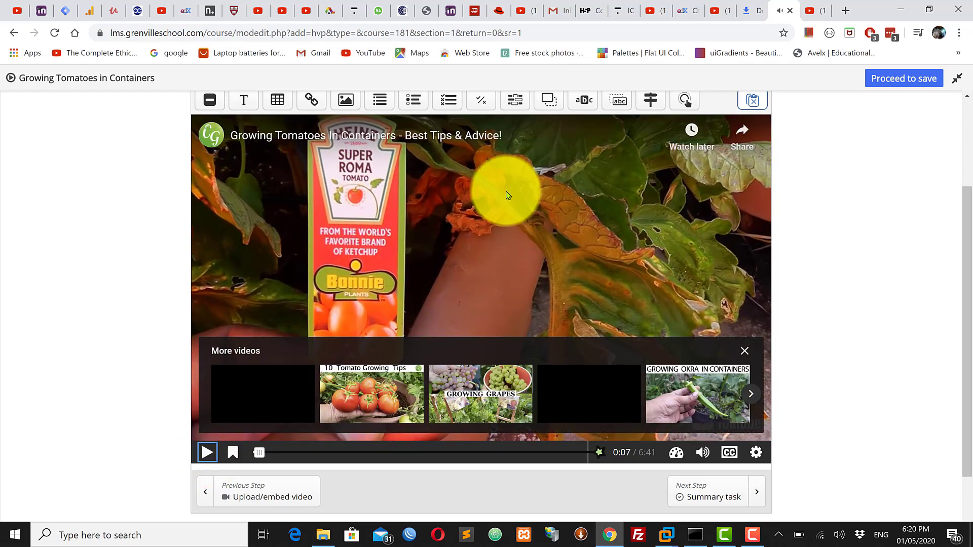
{"action": "left_click", "coordinate": [743, 353]}
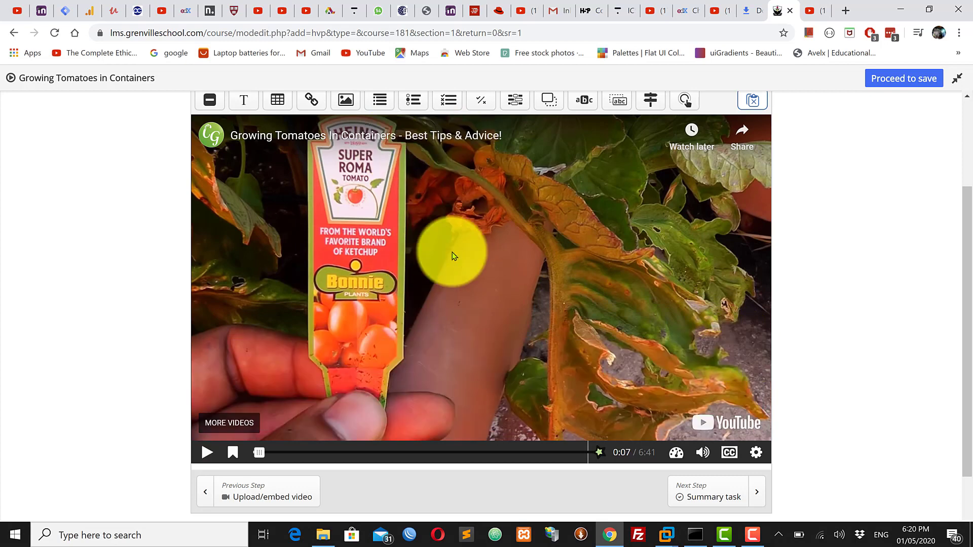
{"action": "left_click", "coordinate": [435, 308]}
{"action": "left_click", "coordinate": [434, 307]}
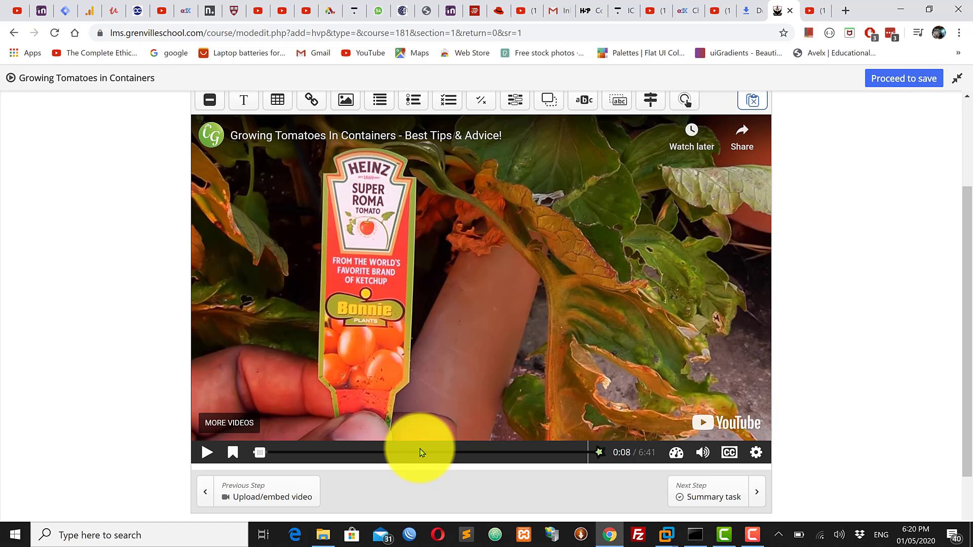
Skip the embedded video ahead to about 3:15 and pause it there
{"action": "left_click", "coordinate": [207, 452]}
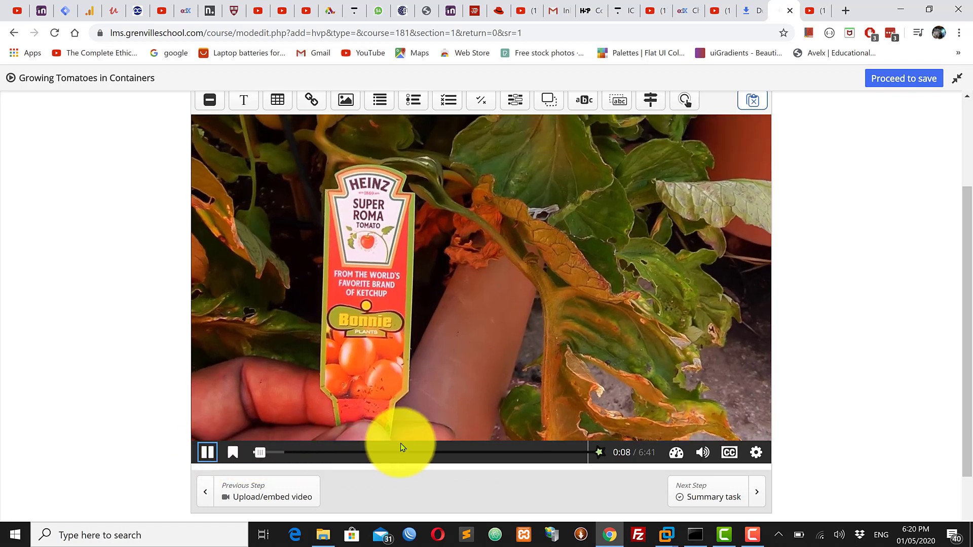
{"action": "left_click", "coordinate": [408, 452]}
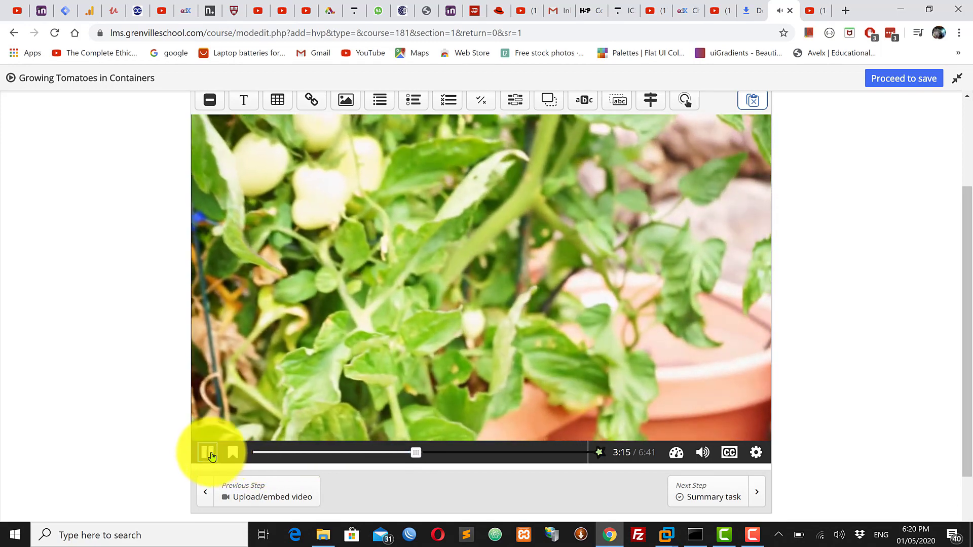
{"action": "left_click", "coordinate": [213, 456]}
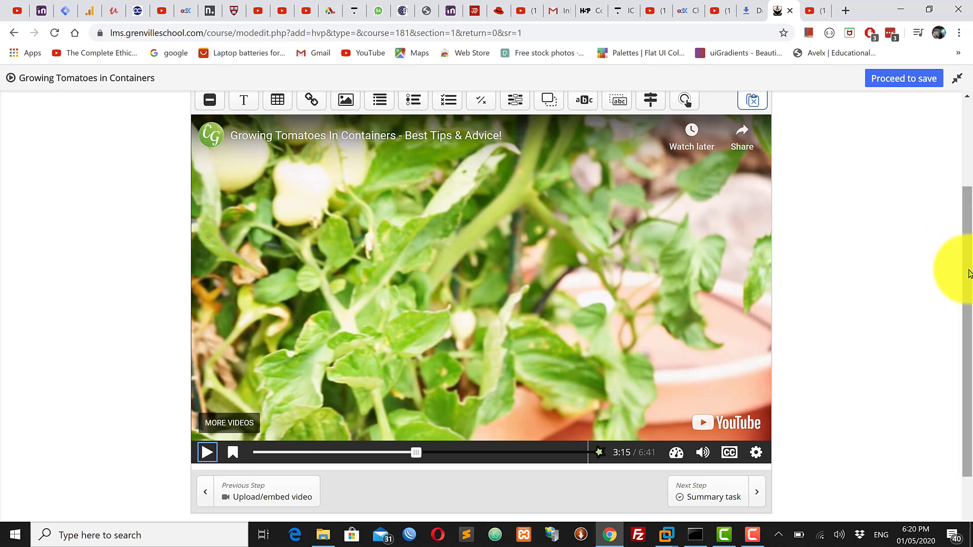
Resume playback and place a Multiple Choice interaction on the video at about 3:21
{"action": "scroll", "coordinate": [960, 263], "scroll_direction": "up", "scroll_amount": 2}
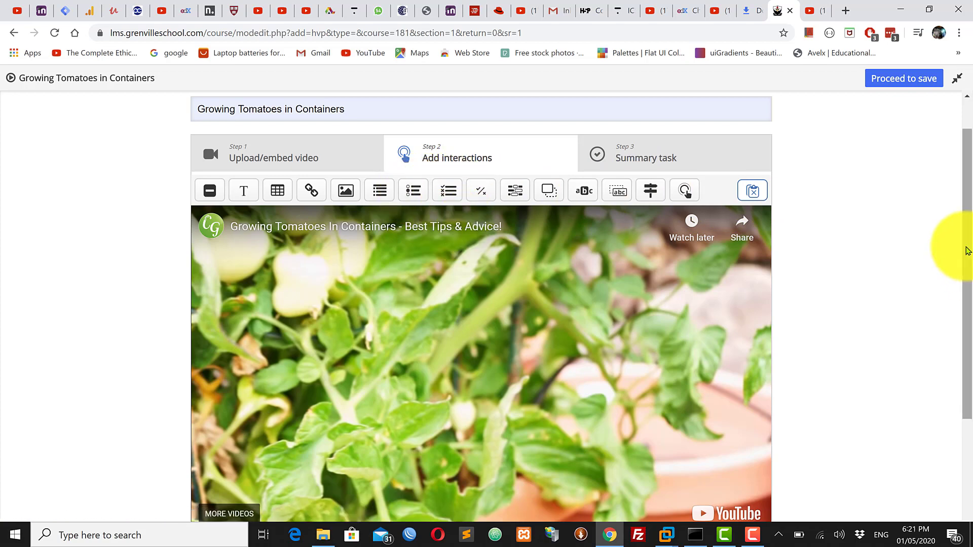
{"action": "left_click_drag", "start_coordinate": [966, 252], "coordinate": [967, 293]}
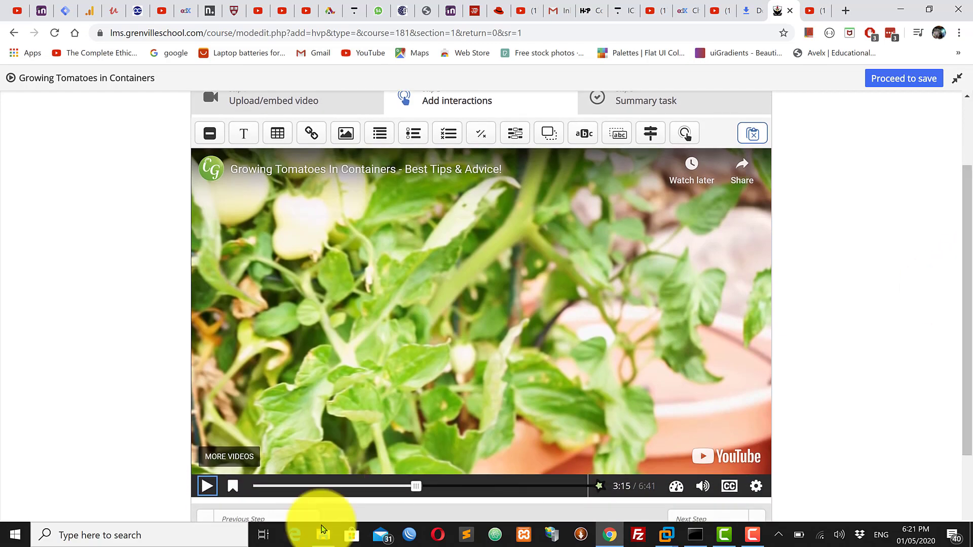
{"action": "left_click", "coordinate": [206, 488]}
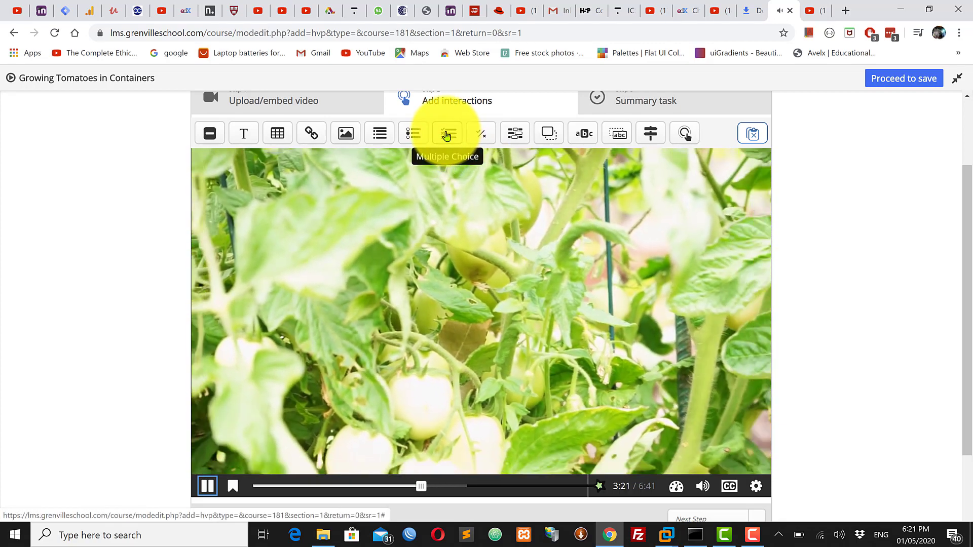
{"action": "left_click_drag", "start_coordinate": [445, 136], "coordinate": [446, 147]}
{"action": "left_click_drag", "start_coordinate": [461, 185], "coordinate": [458, 256]}
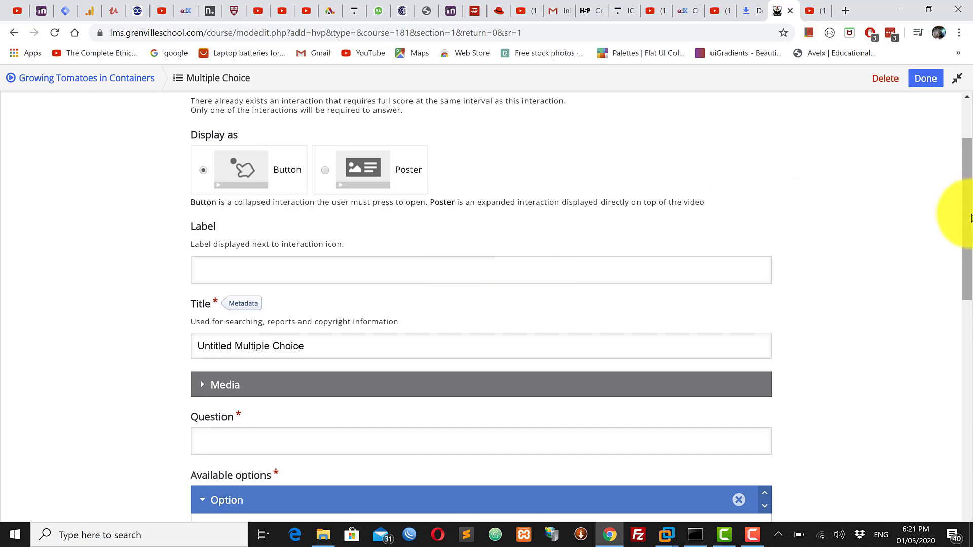
Set the multiple-choice interaction to pause the video and display as a poster
{"action": "left_click_drag", "start_coordinate": [967, 212], "coordinate": [968, 168]}
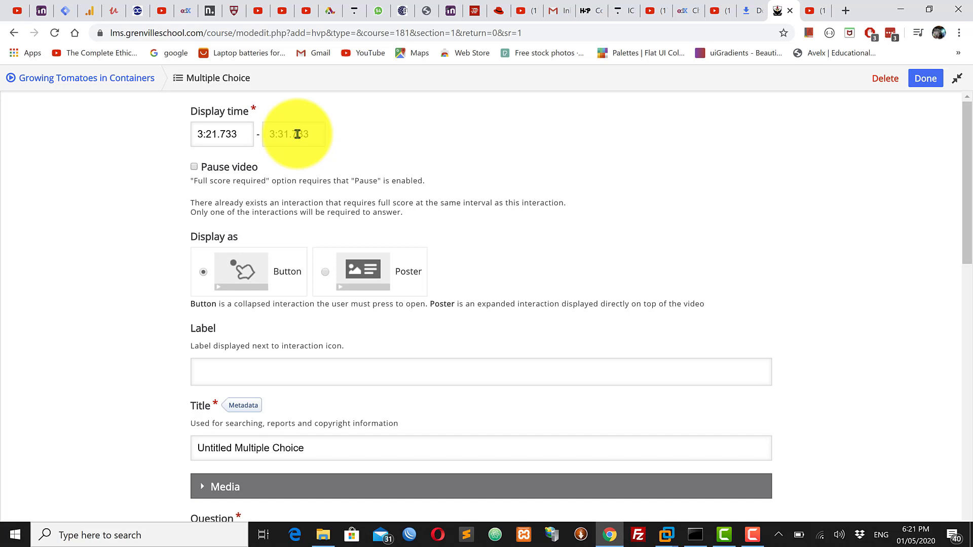
{"action": "left_click", "coordinate": [194, 168]}
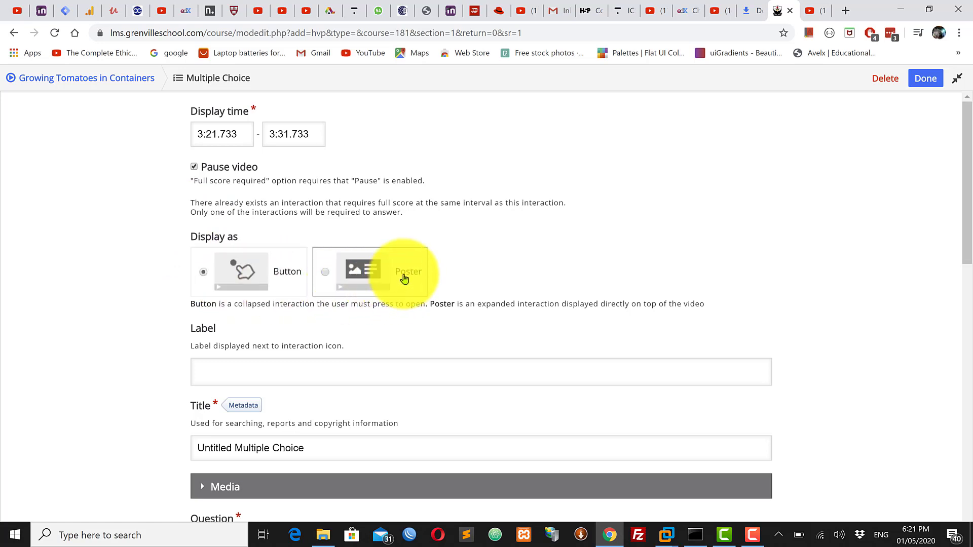
{"action": "left_click", "coordinate": [326, 276]}
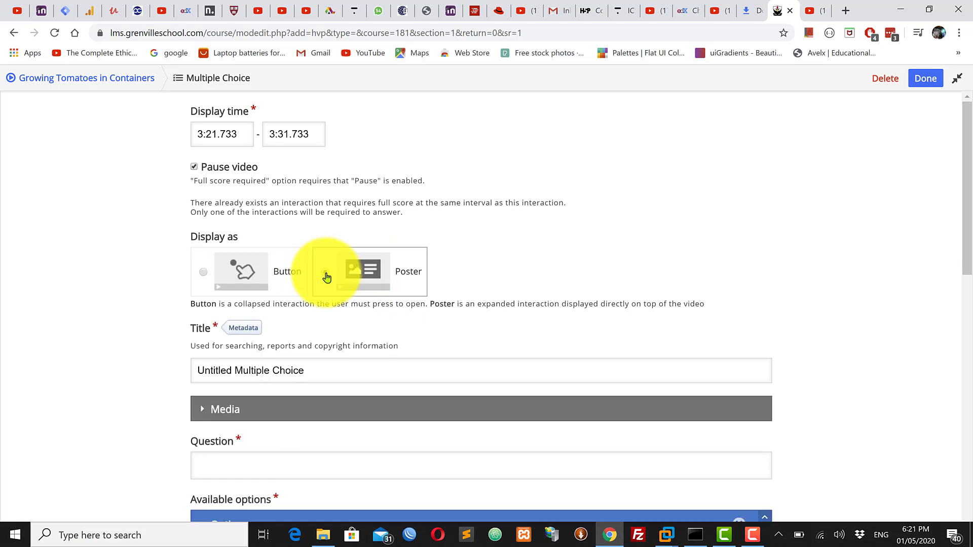
{"action": "left_click", "coordinate": [202, 274]}
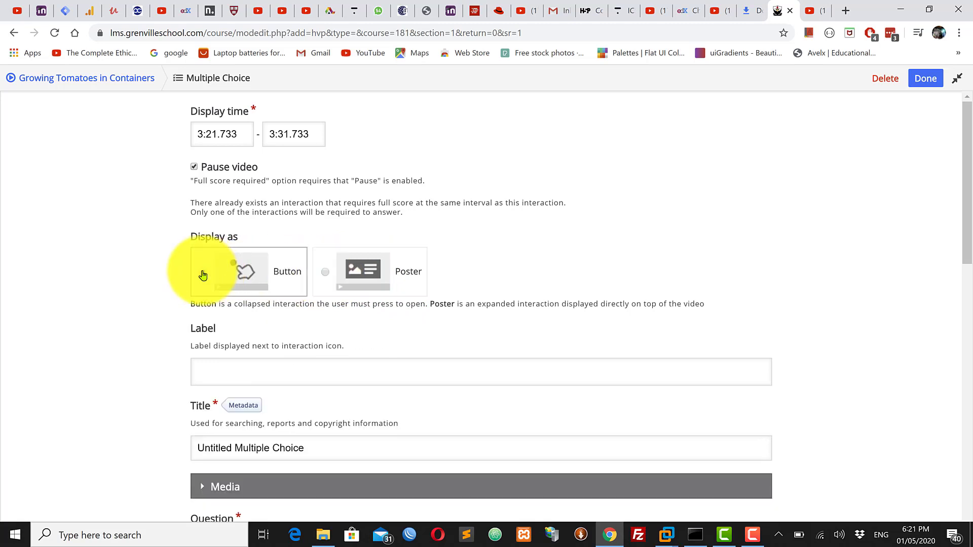
{"action": "left_click", "coordinate": [324, 274]}
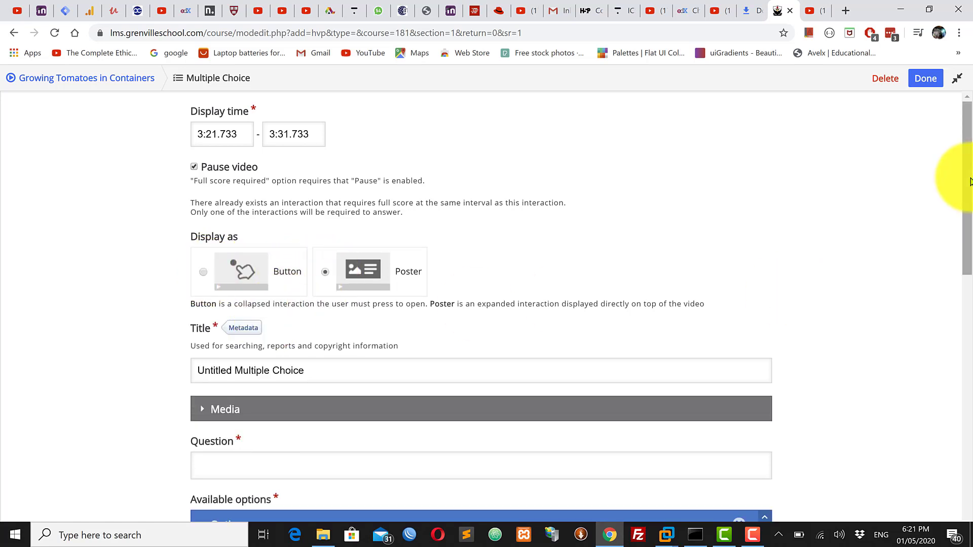
{"action": "left_click_drag", "start_coordinate": [968, 182], "coordinate": [961, 250]}
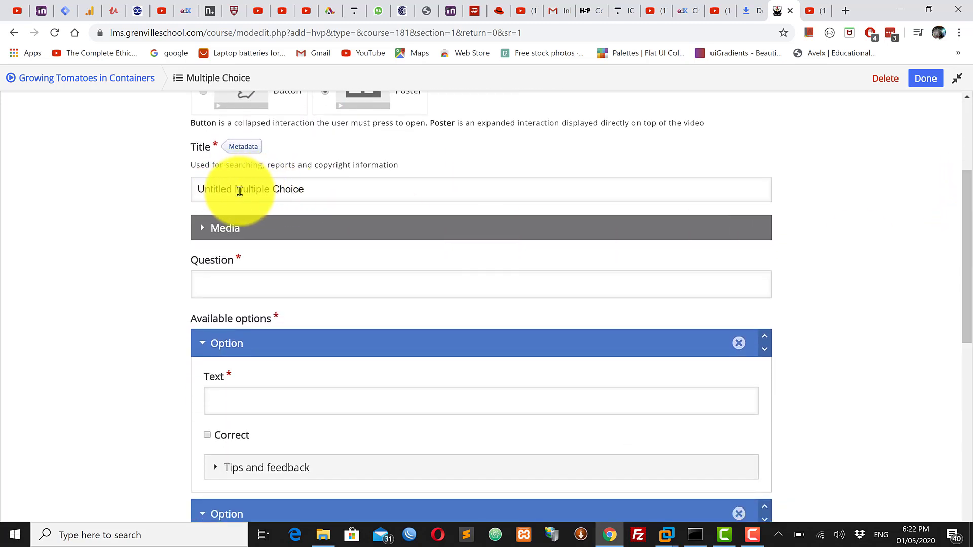
{"action": "left_click_drag", "start_coordinate": [305, 189], "coordinate": [202, 187]}
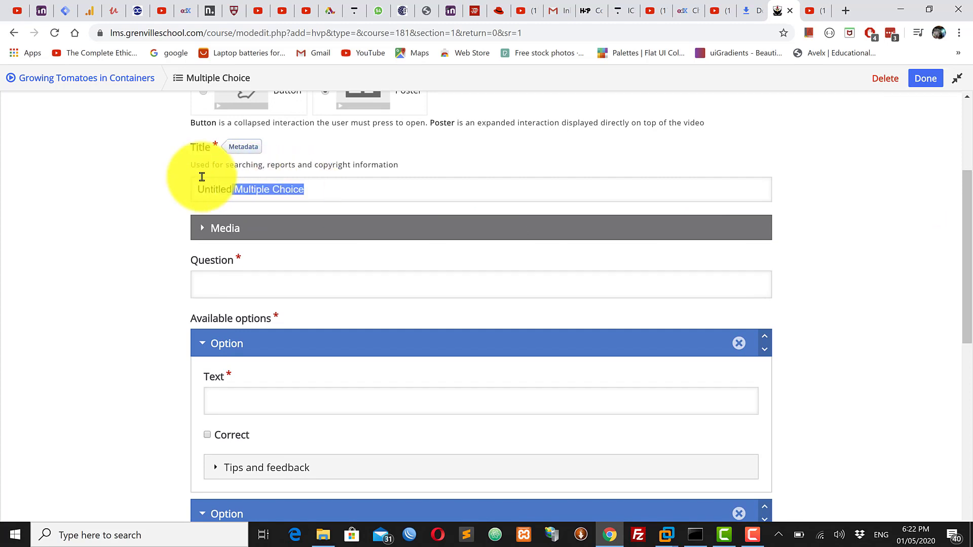
{"action": "left_click", "coordinate": [331, 187]}
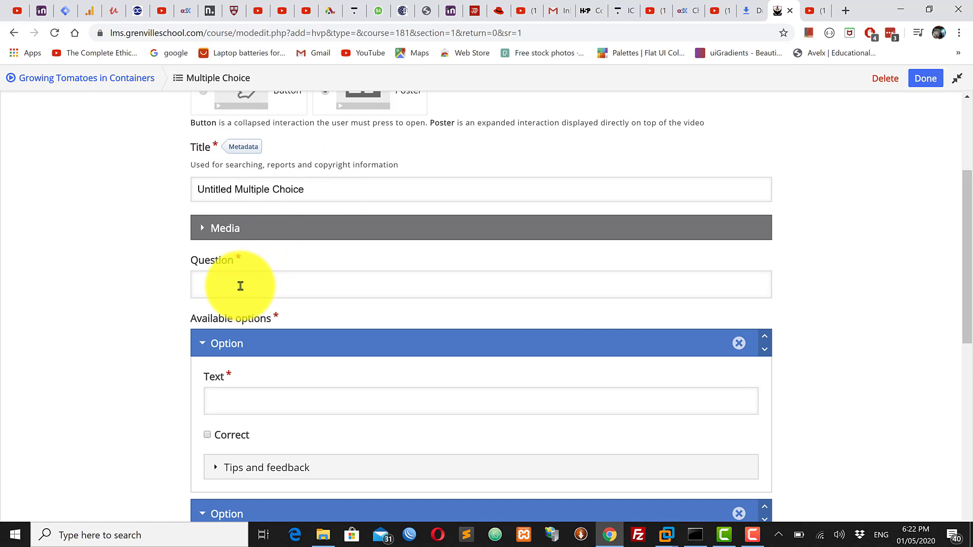
Enter the multiple-choice question "The ideal soil mix is a 50-50 mix of compost and ..."
{"action": "left_click", "coordinate": [256, 285]}
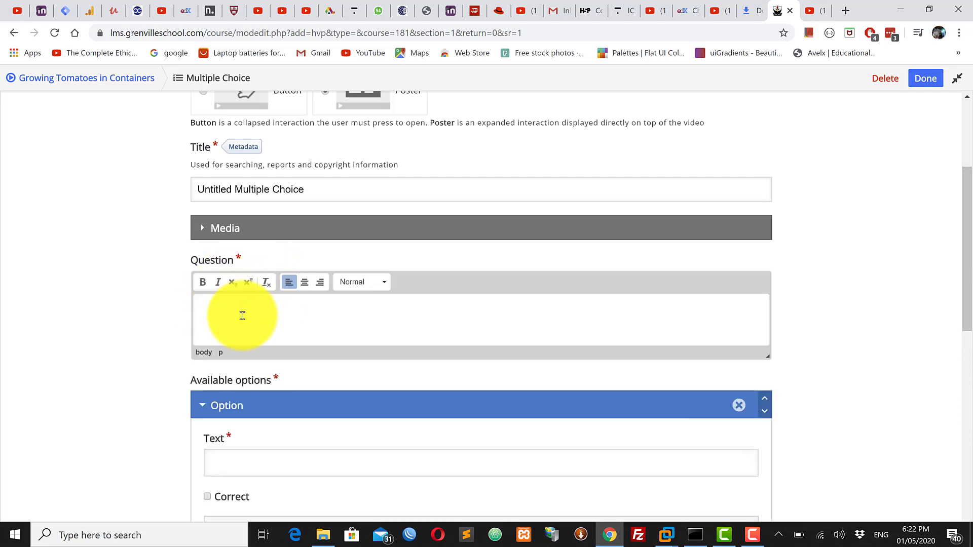
{"action": "type", "text": "The ideal so"}
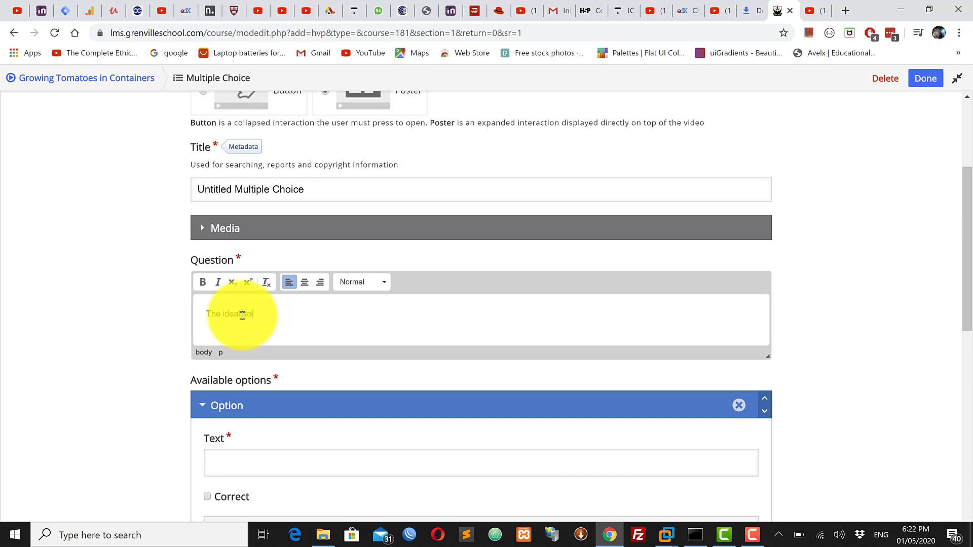
{"action": "type", "text": "il mix is a 50-50 mix of compost"}
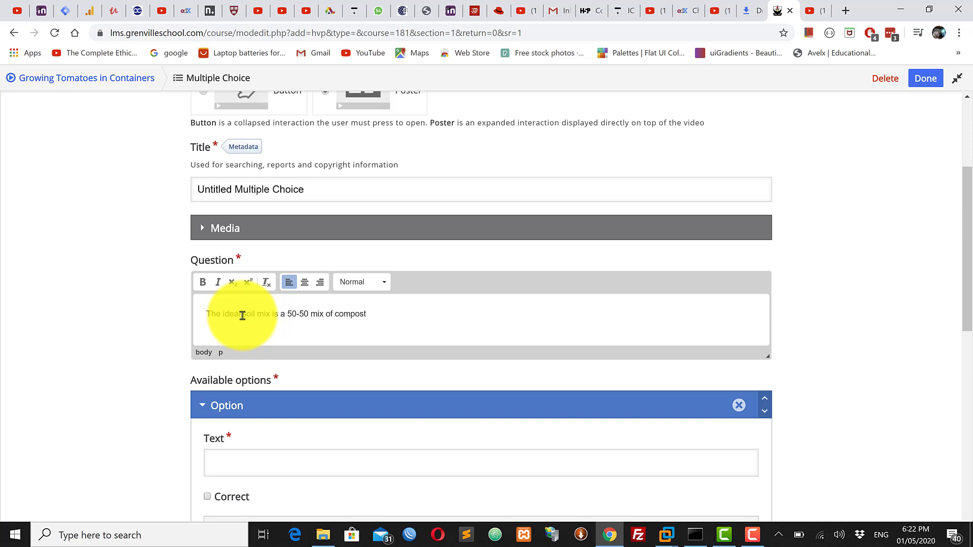
{"action": "type", "text": " and ..."}
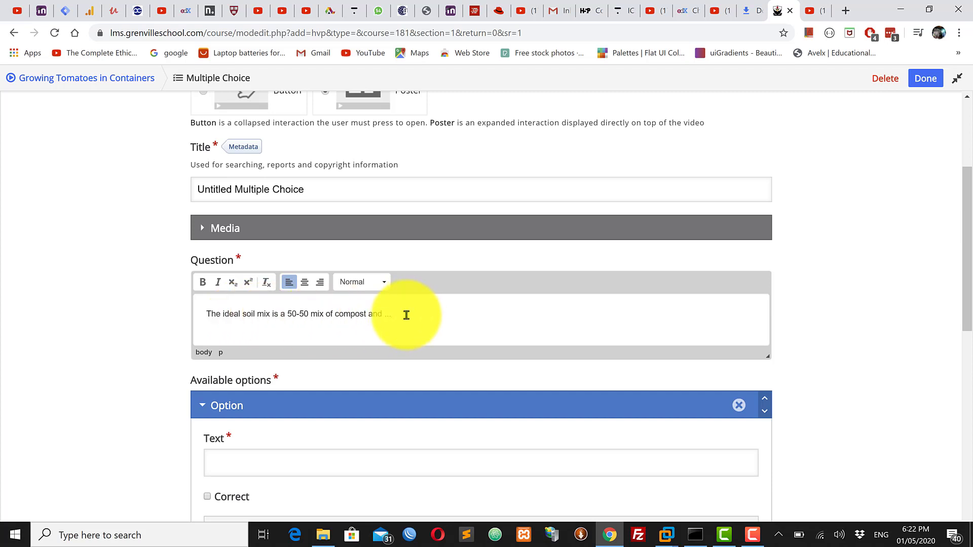
{"action": "left_click_drag", "start_coordinate": [409, 314], "coordinate": [193, 306]}
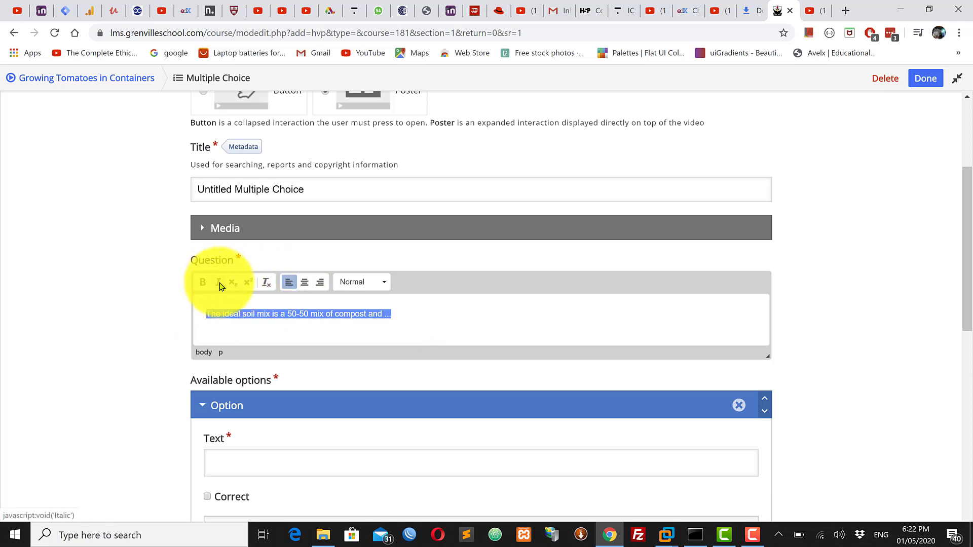
{"action": "left_click", "coordinate": [203, 287]}
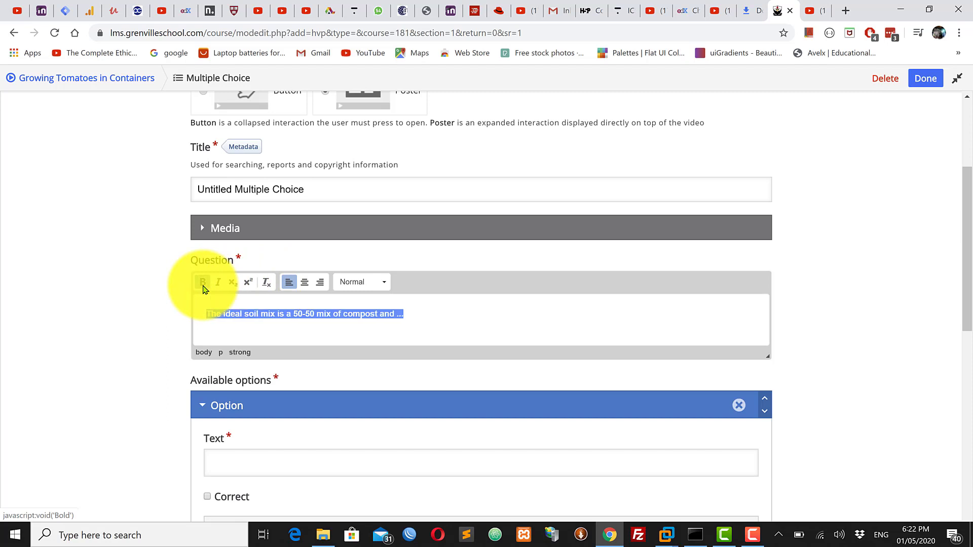
{"action": "left_click", "coordinate": [203, 287]}
{"action": "left_click", "coordinate": [381, 290]}
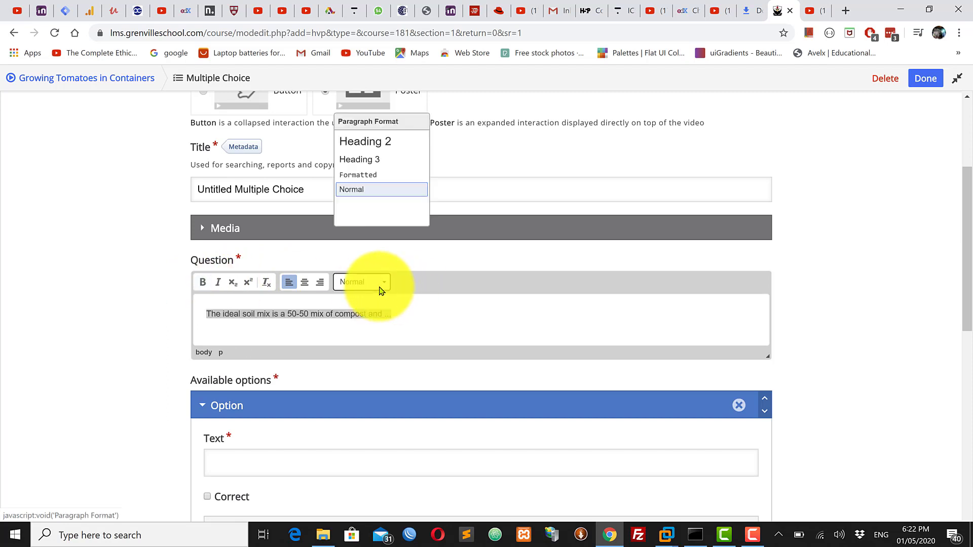
{"action": "left_click", "coordinate": [423, 308]}
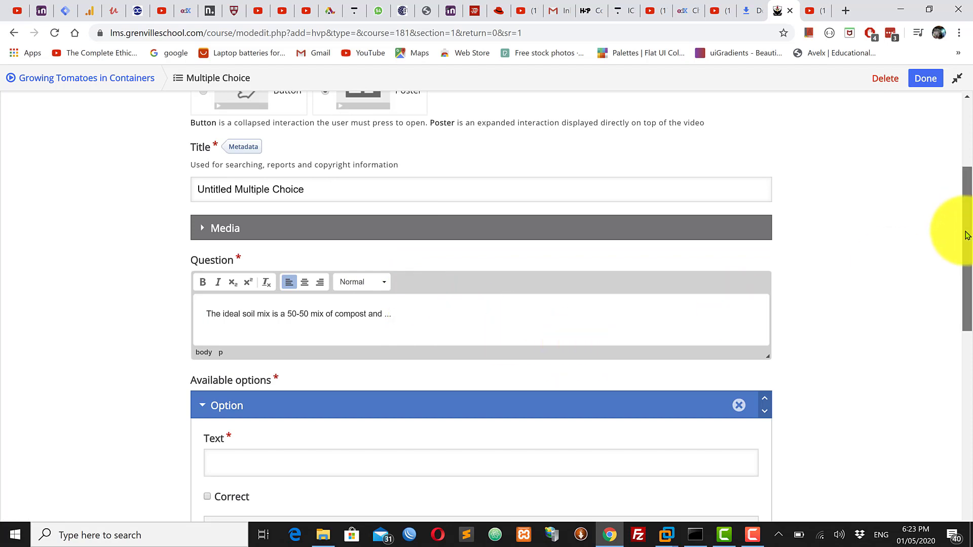
Fill in the first two answer options as "Silt" and "Clay"
{"action": "left_click_drag", "start_coordinate": [967, 226], "coordinate": [967, 304]}
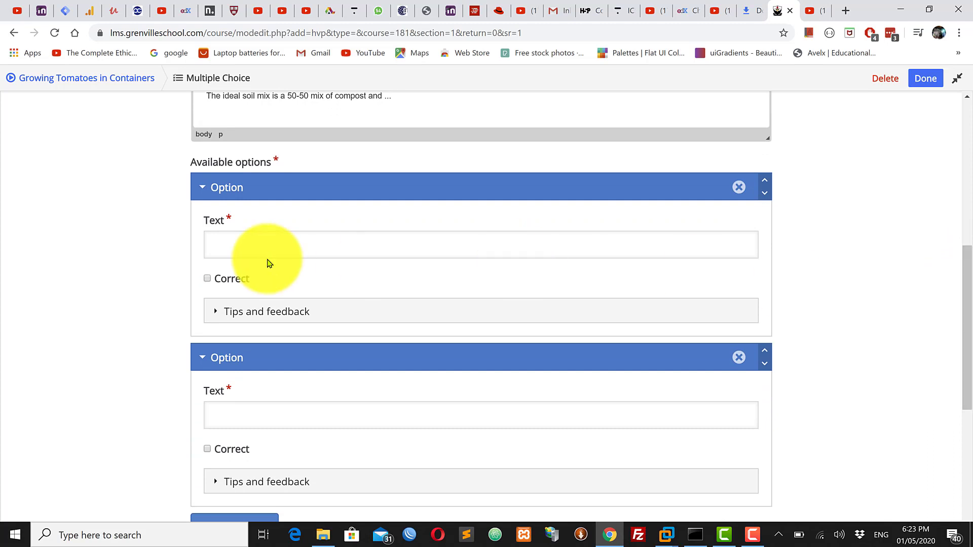
{"action": "left_click", "coordinate": [247, 247]}
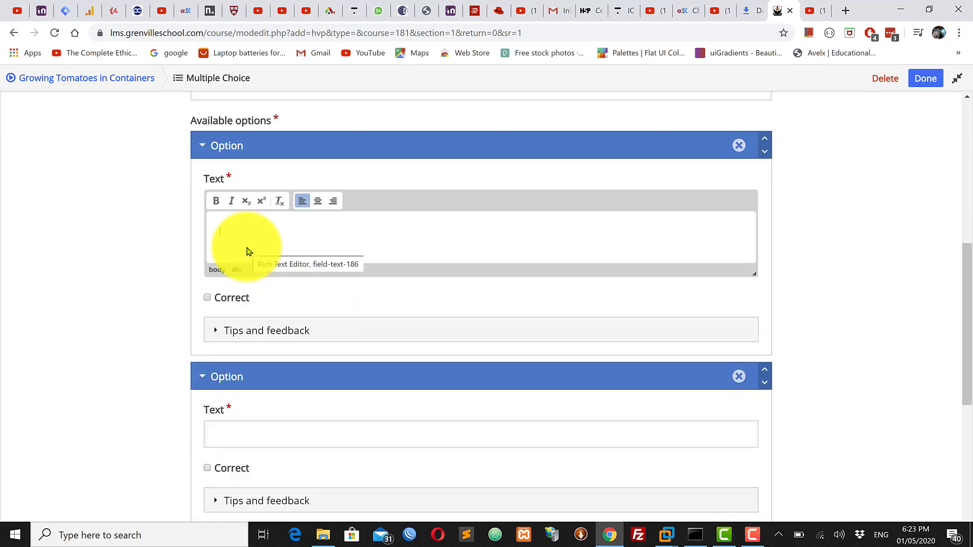
{"action": "type", "text": "S"}
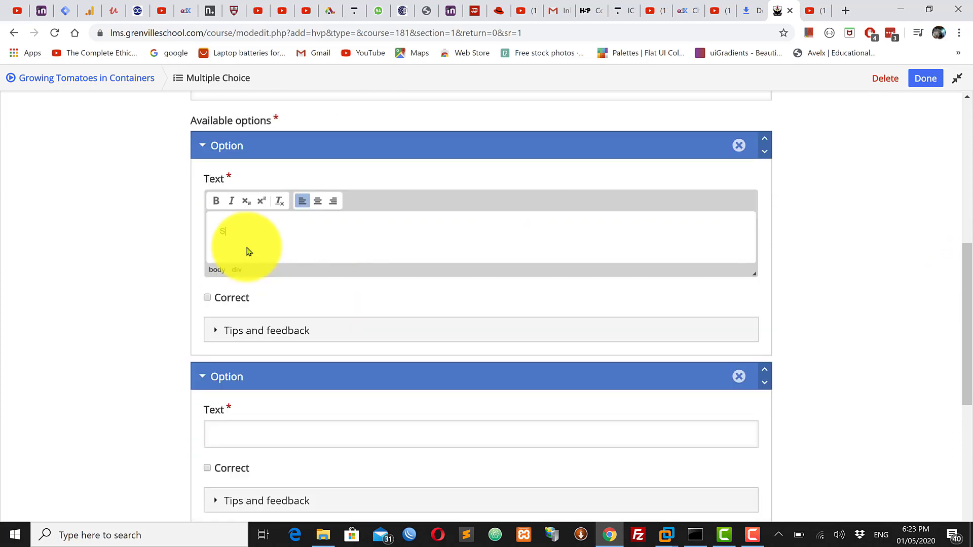
{"action": "type", "text": "ilt"}
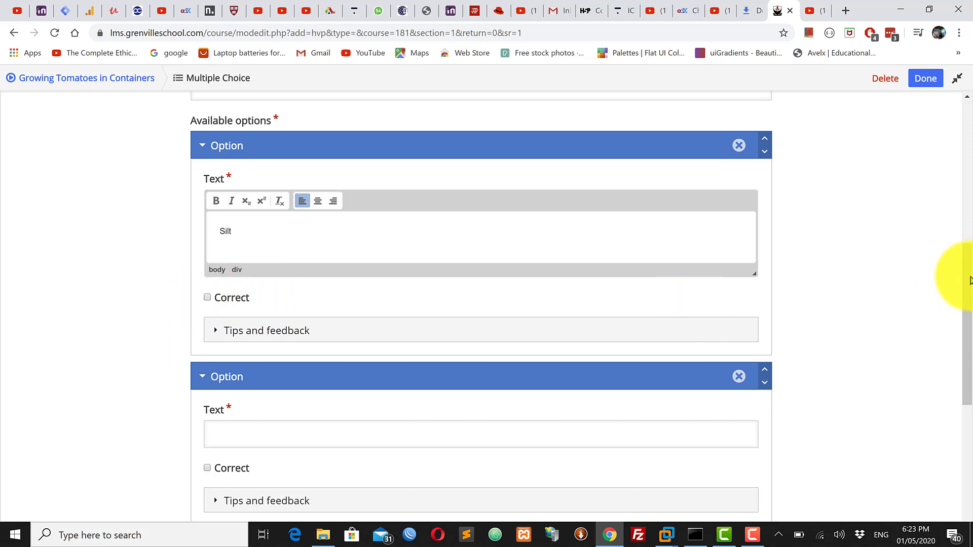
{"action": "left_click_drag", "start_coordinate": [967, 286], "coordinate": [957, 359]}
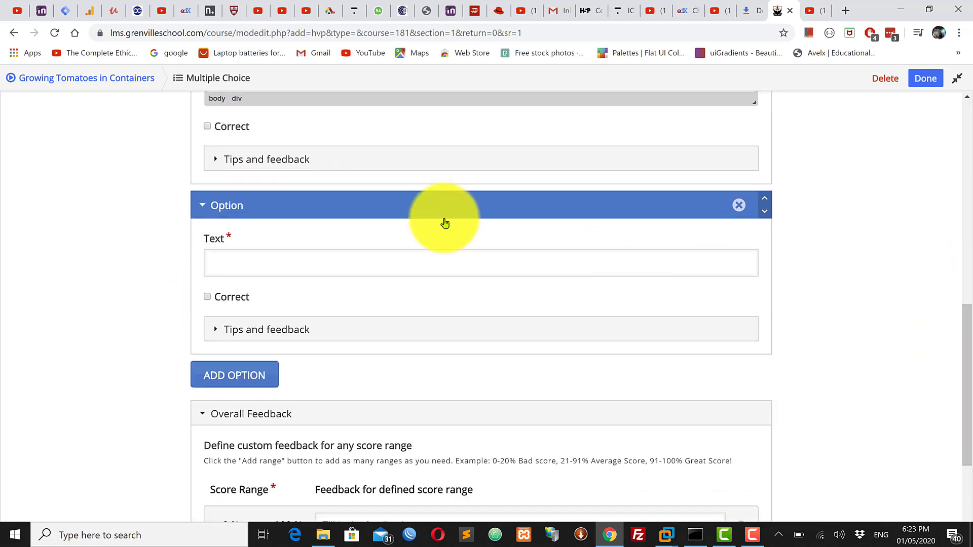
{"action": "left_click", "coordinate": [223, 269]}
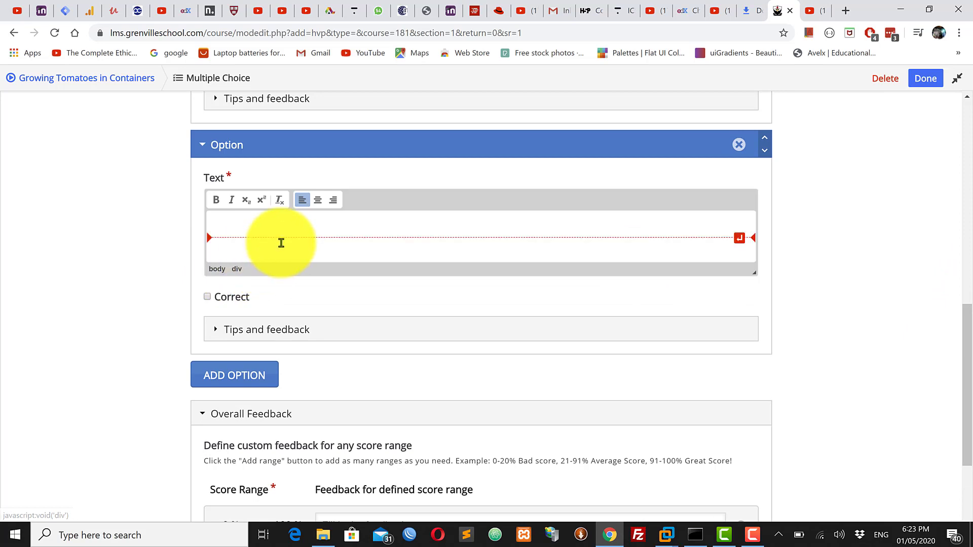
{"action": "type", "text": "Clay"}
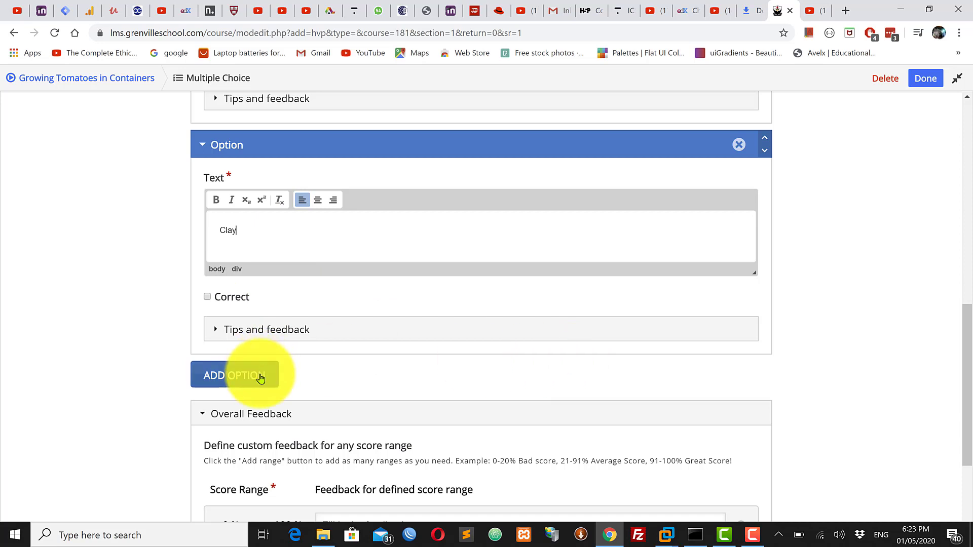
Add a third answer option "Peat Moss" and mark it as correct
{"action": "left_click", "coordinate": [236, 377]}
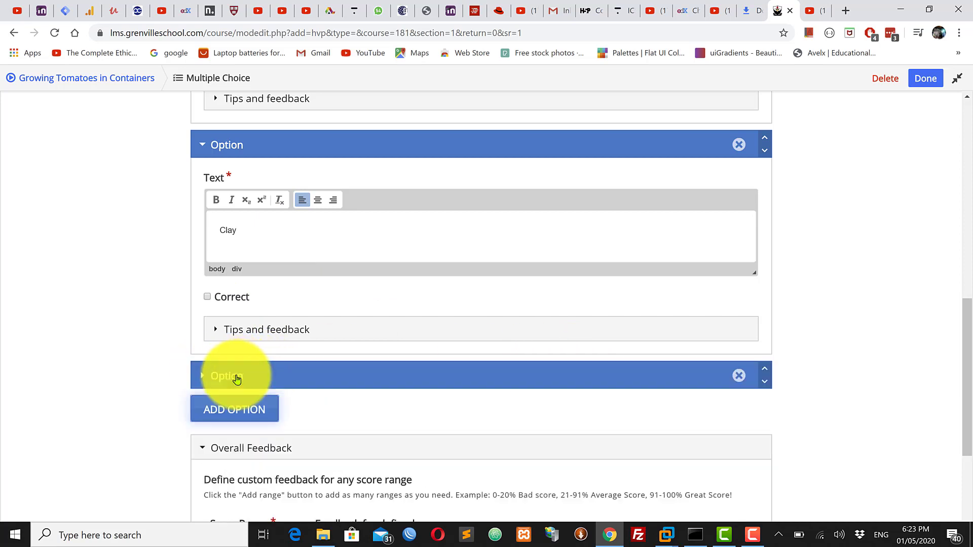
{"action": "left_click_drag", "start_coordinate": [966, 297], "coordinate": [970, 365]}
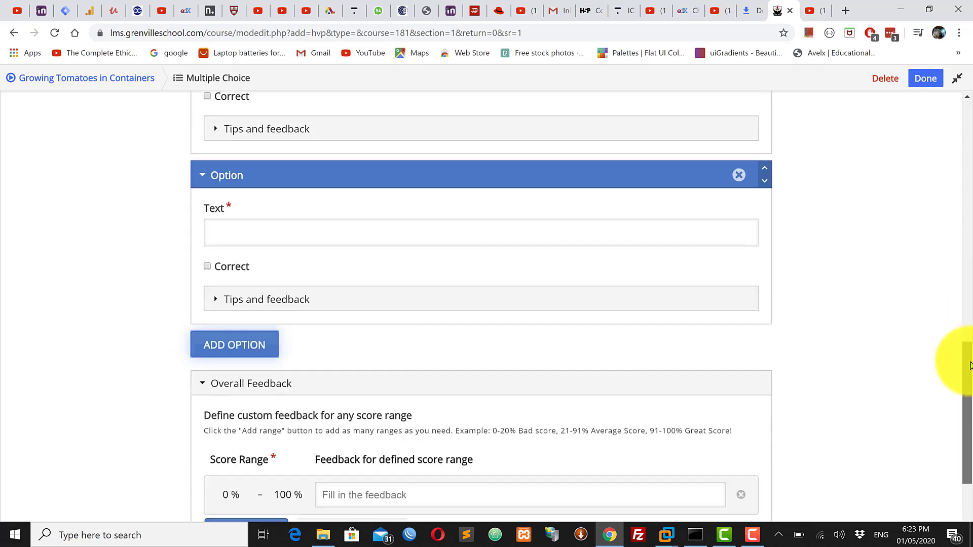
{"action": "left_click", "coordinate": [298, 233]}
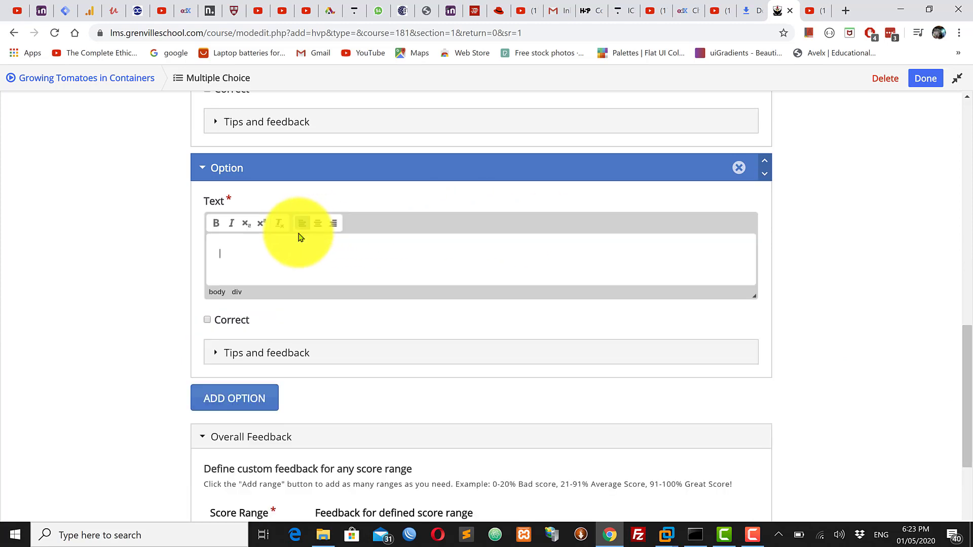
{"action": "type", "text": "Peat Moss"}
{"action": "left_click", "coordinate": [208, 323]}
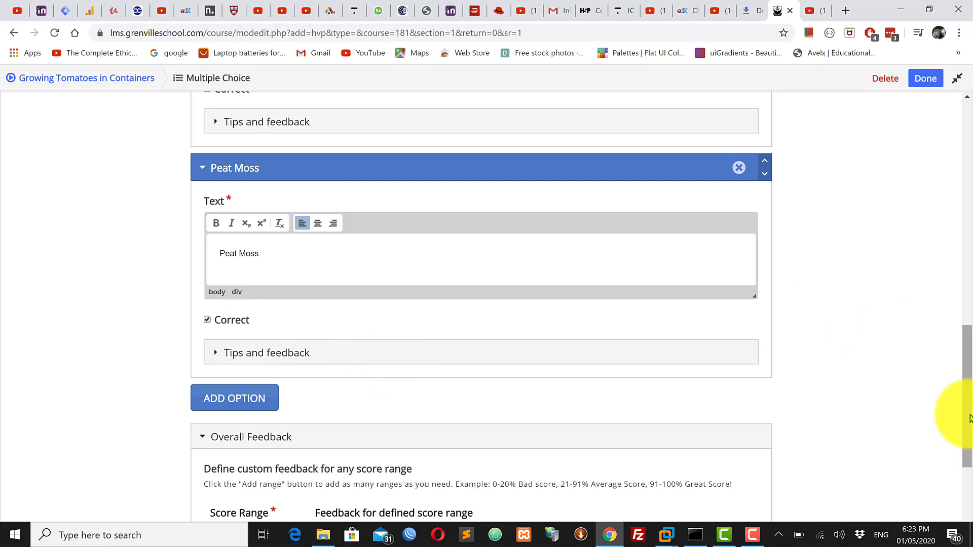
Review the remaining multiple-choice settings and finish editing the question, keeping the feedback for the score range blank
{"action": "left_click_drag", "start_coordinate": [969, 415], "coordinate": [959, 489]}
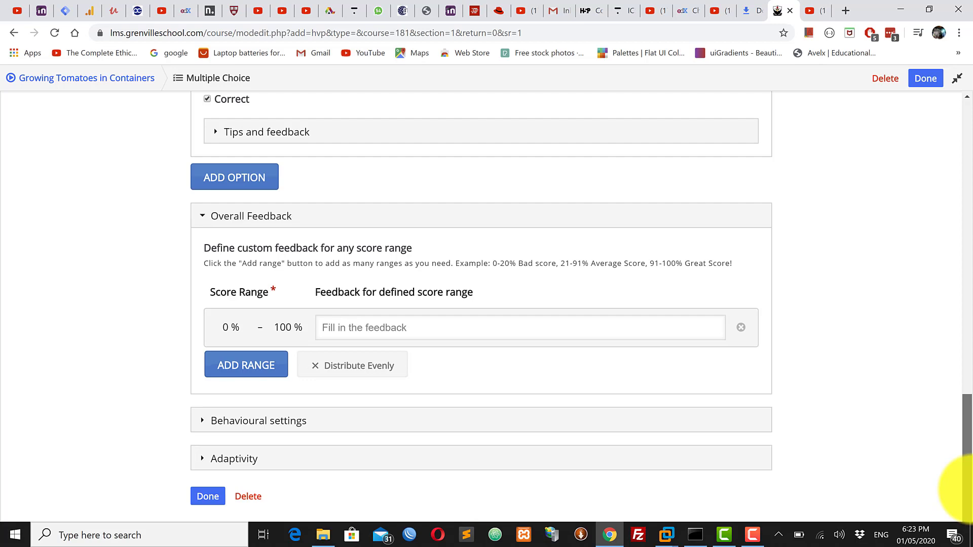
{"action": "left_click_drag", "start_coordinate": [966, 489], "coordinate": [962, 513]}
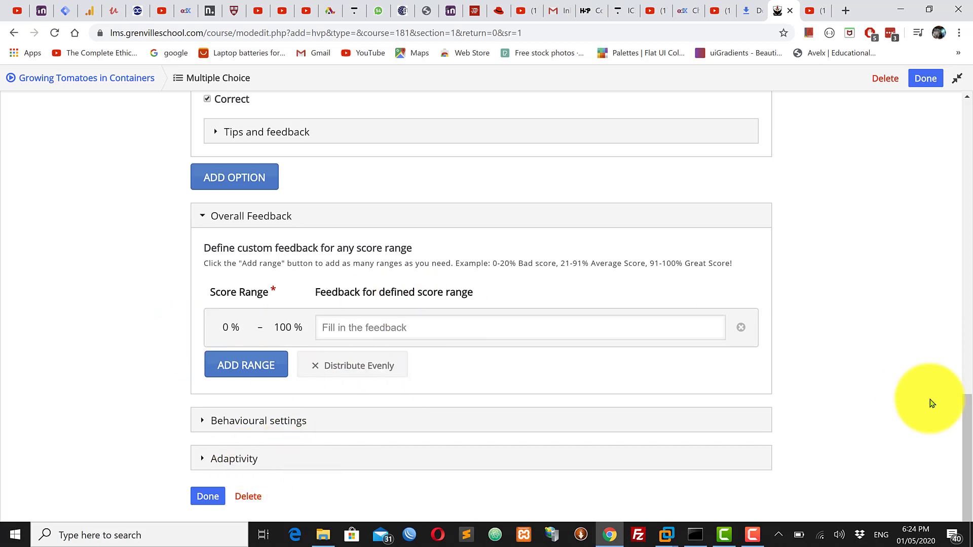
{"action": "left_click_drag", "start_coordinate": [968, 439], "coordinate": [969, 344]}
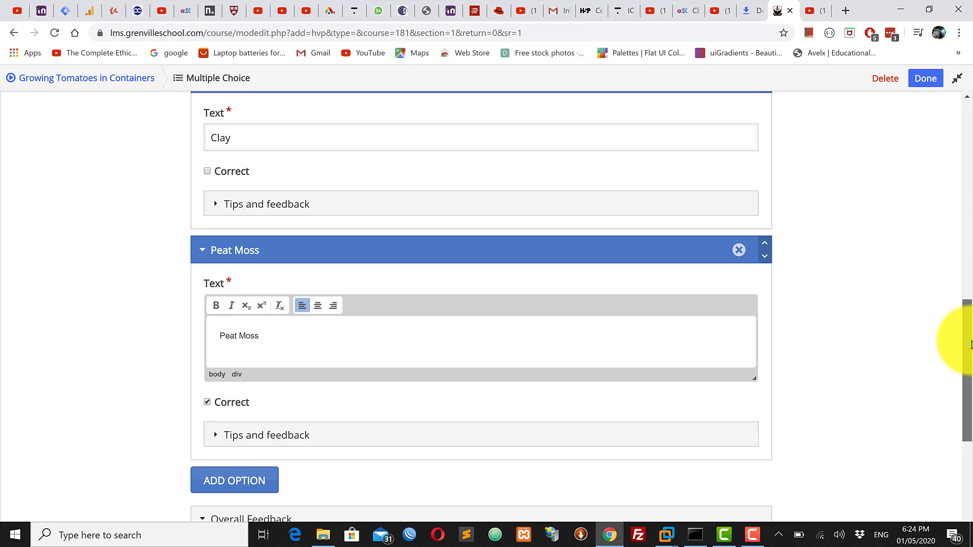
{"action": "left_click_drag", "start_coordinate": [970, 340], "coordinate": [970, 488]}
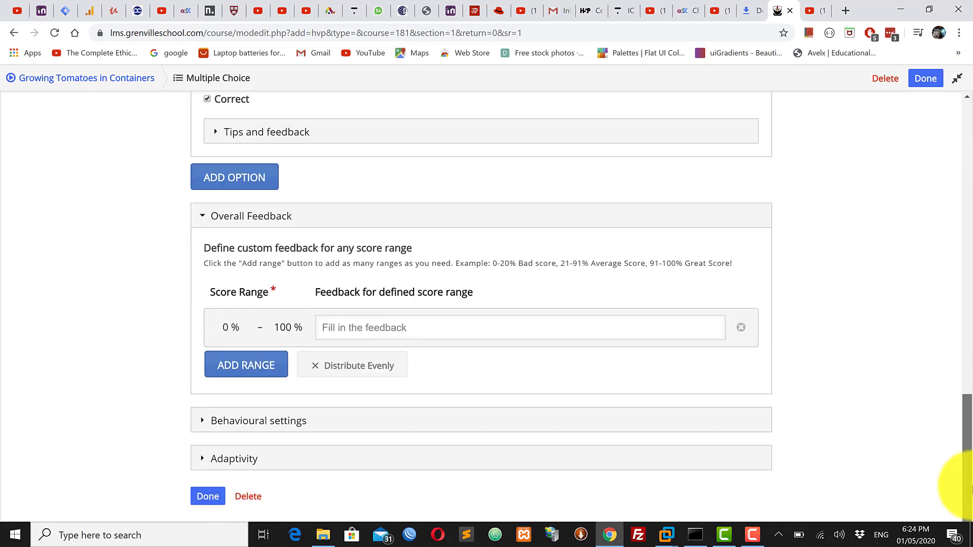
{"action": "left_click", "coordinate": [208, 497]}
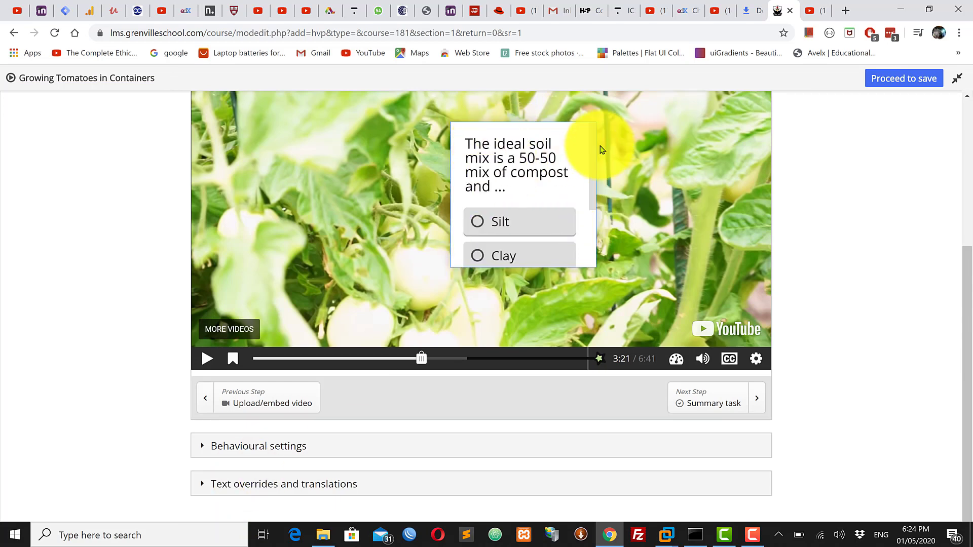
Move the question box to the upper right of the video and enlarge it to fit all three options and the Check button
{"action": "left_click", "coordinate": [595, 267]}
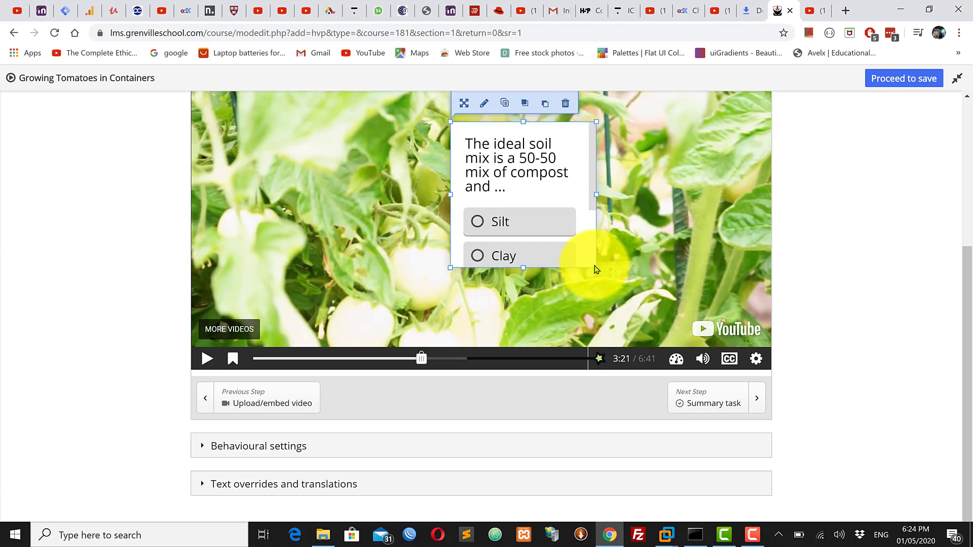
{"action": "left_click_drag", "start_coordinate": [967, 282], "coordinate": [968, 243]}
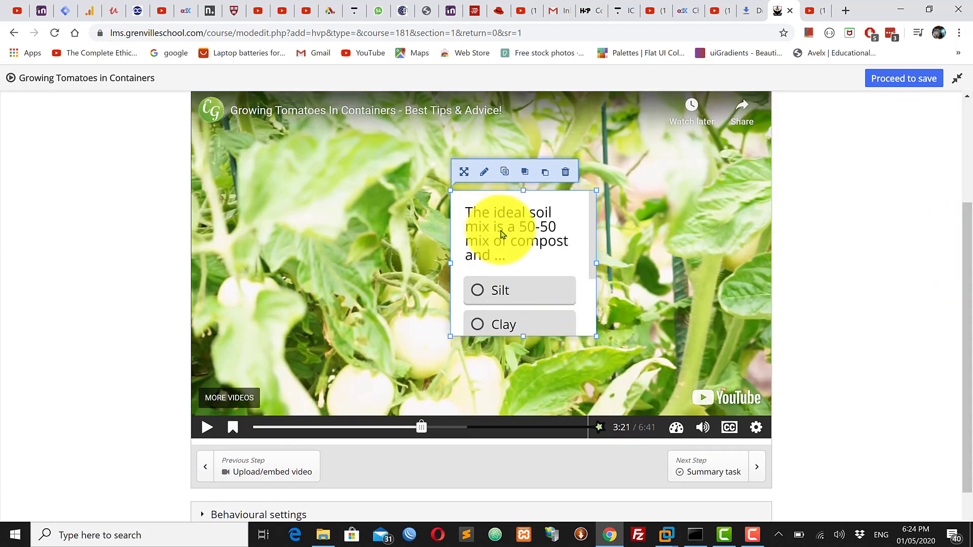
{"action": "left_click_drag", "start_coordinate": [542, 259], "coordinate": [627, 188]}
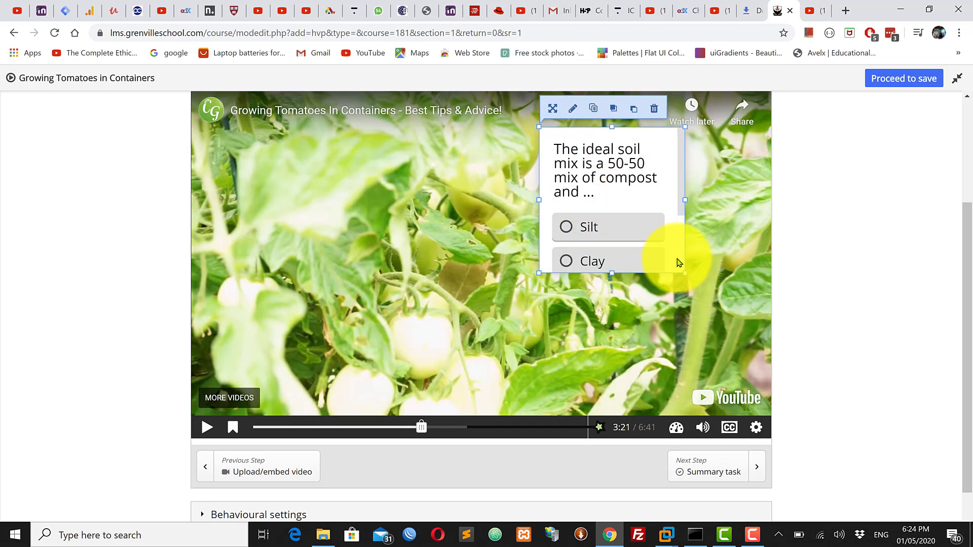
{"action": "left_click_drag", "start_coordinate": [685, 273], "coordinate": [727, 351]}
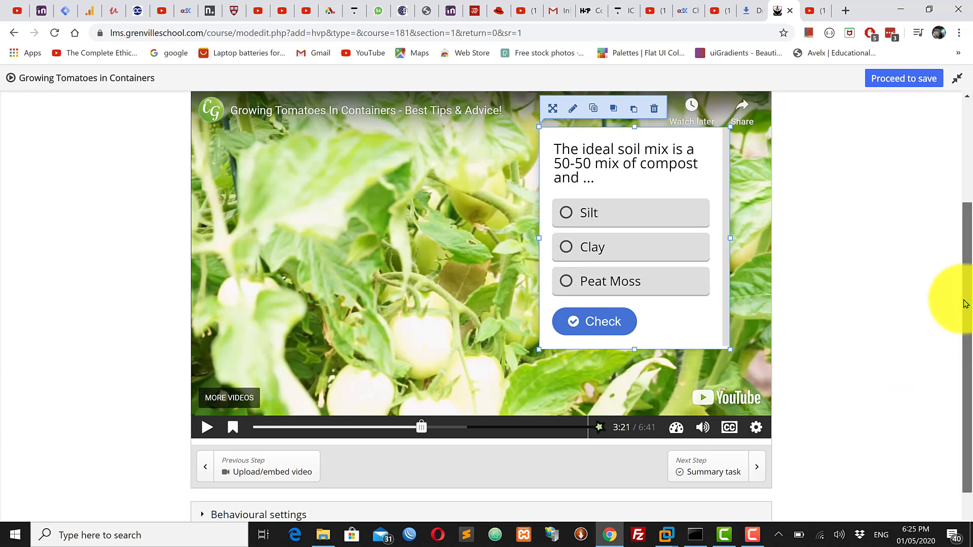
Open the Summary task step, dismiss its introductory notice and examine the title, introduction text and statement fields
{"action": "scroll", "coordinate": [962, 238], "scroll_direction": "up", "scroll_amount": 3}
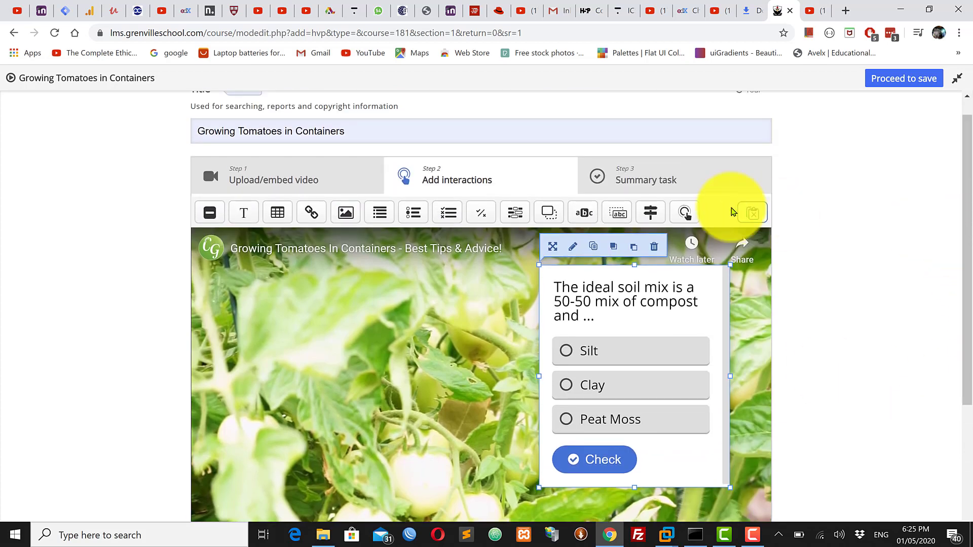
{"action": "left_click", "coordinate": [672, 180]}
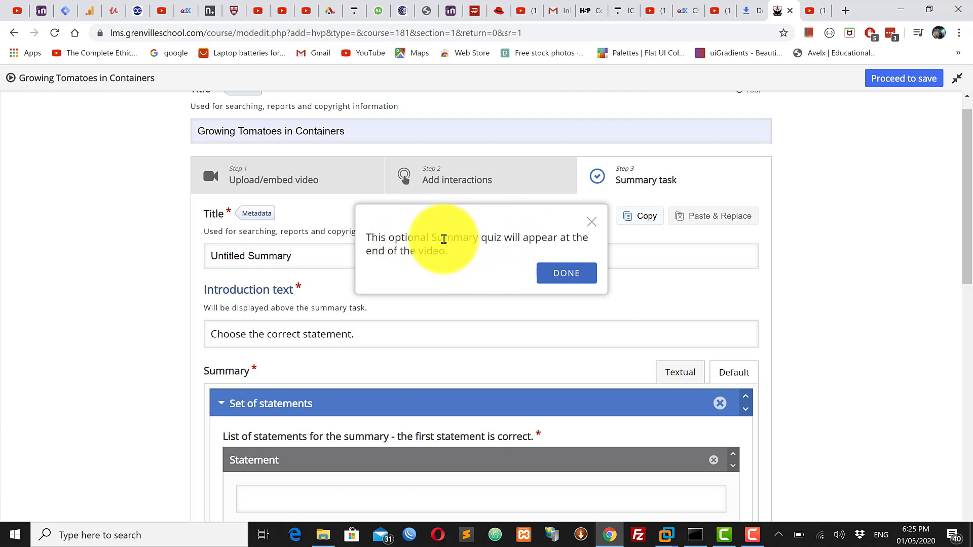
{"action": "left_click", "coordinate": [592, 224]}
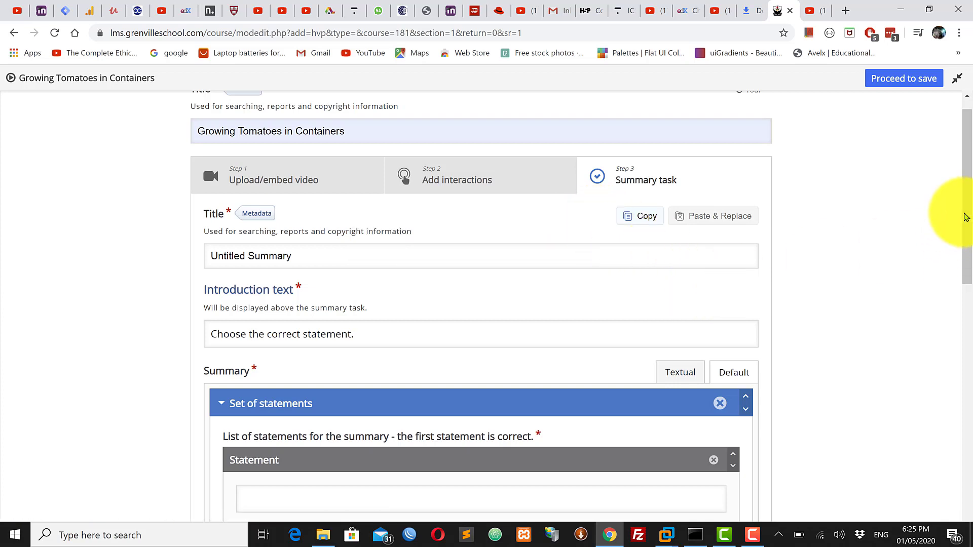
{"action": "left_click_drag", "start_coordinate": [968, 209], "coordinate": [969, 218]}
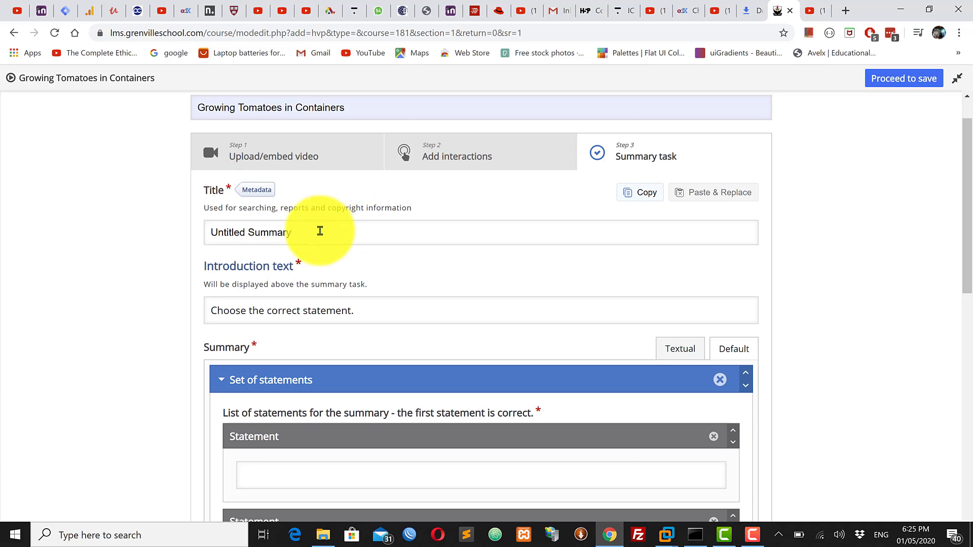
{"action": "left_click_drag", "start_coordinate": [320, 231], "coordinate": [241, 231]}
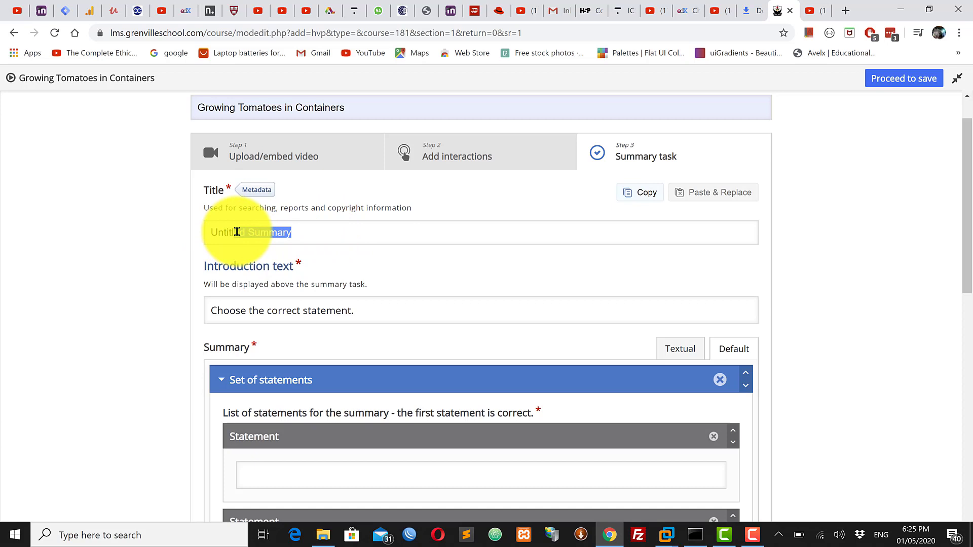
{"action": "left_click", "coordinate": [301, 239]}
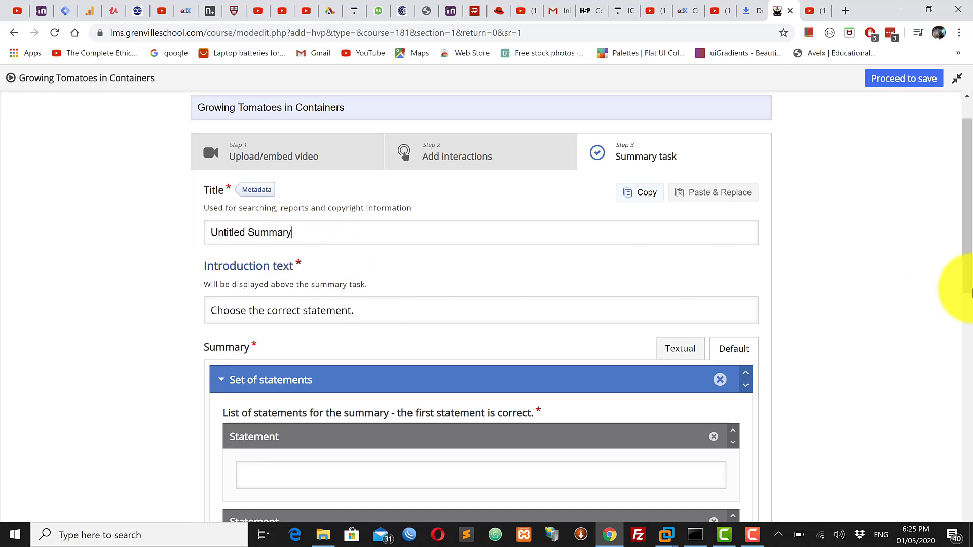
{"action": "left_click_drag", "start_coordinate": [969, 271], "coordinate": [970, 321]}
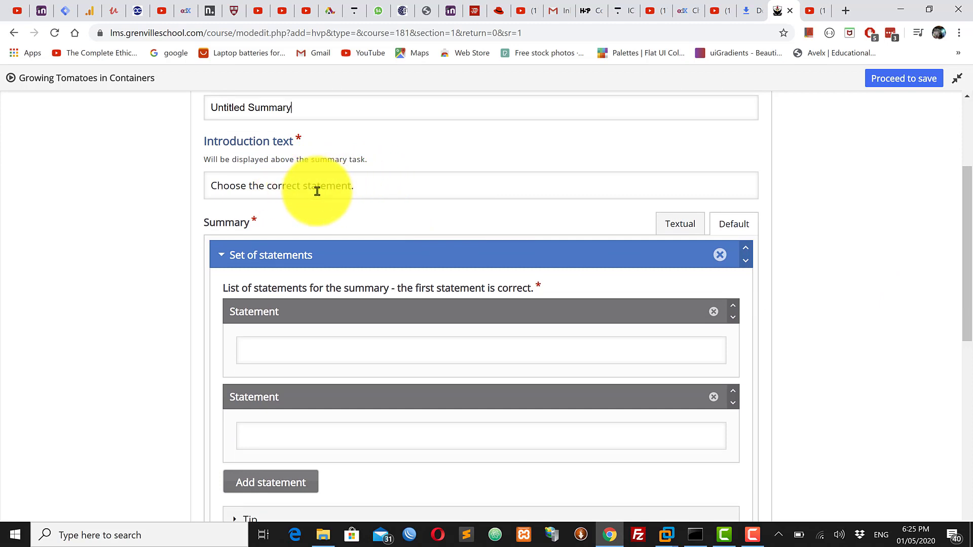
Enter "Tomotoes can grow well in containers provided you follow a few simple rules" as the first, correct statement of the summary task
{"action": "left_click", "coordinate": [378, 189]}
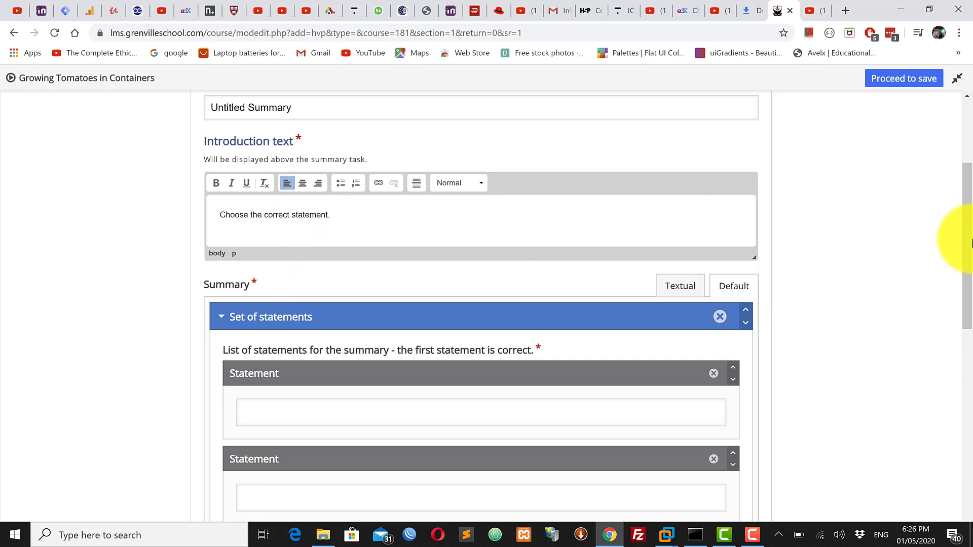
{"action": "left_click_drag", "start_coordinate": [969, 237], "coordinate": [967, 309]}
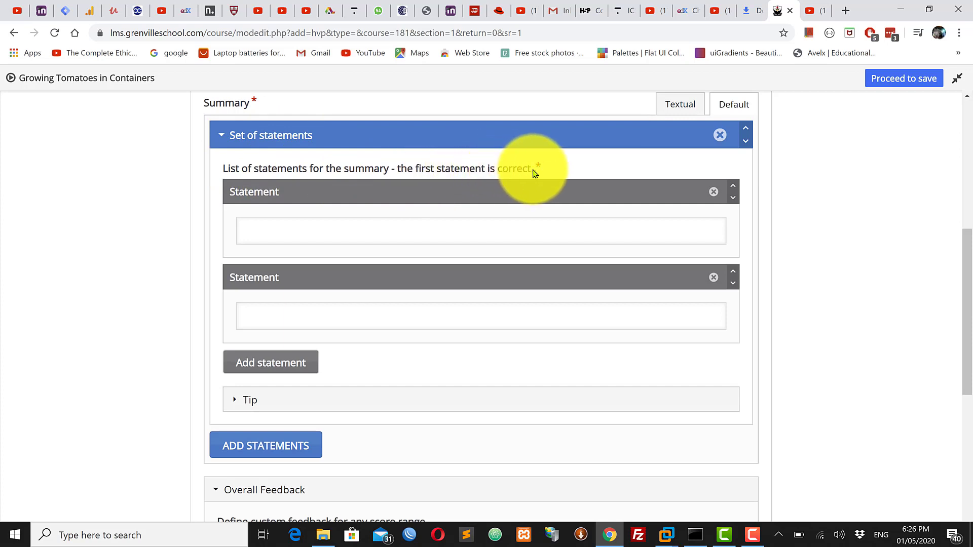
{"action": "left_click", "coordinate": [281, 228]}
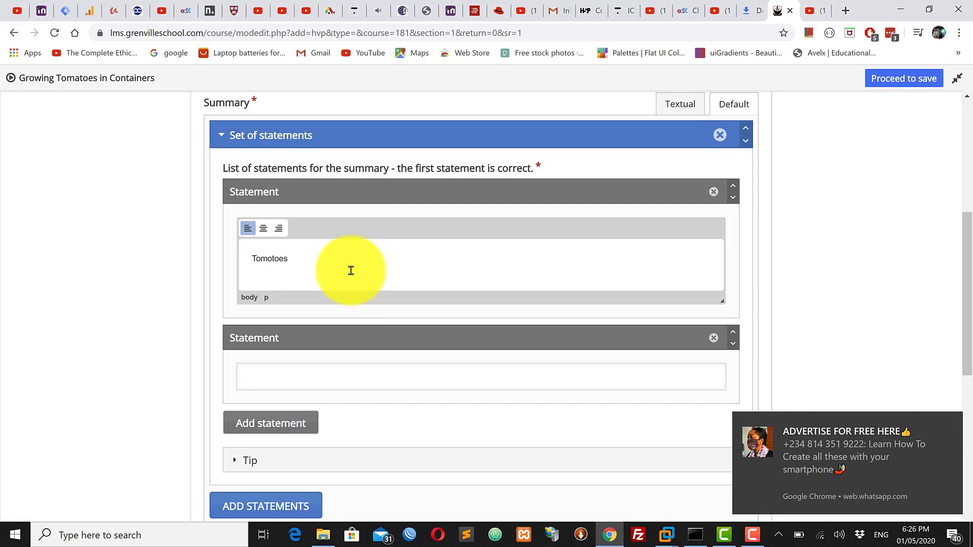
{"action": "type", "text": "an grow"}
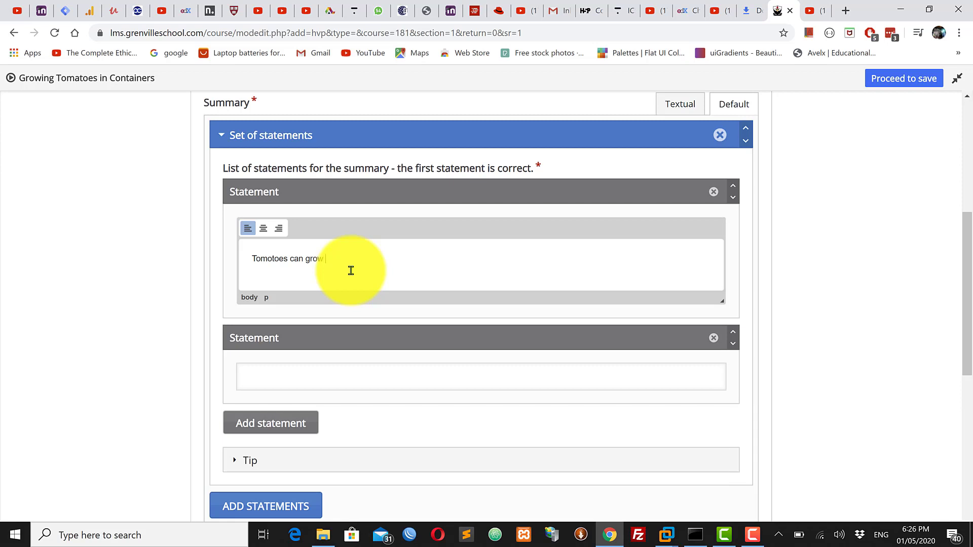
{"action": "type", "text": " well in containers pr"}
{"action": "type", "text": "ovided you follow a few "}
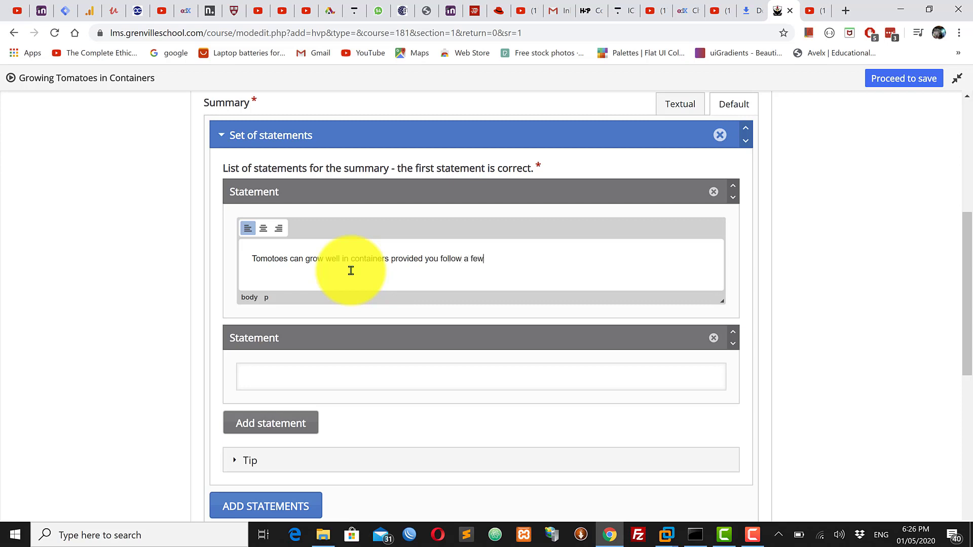
{"action": "type", "text": "simple rules"}
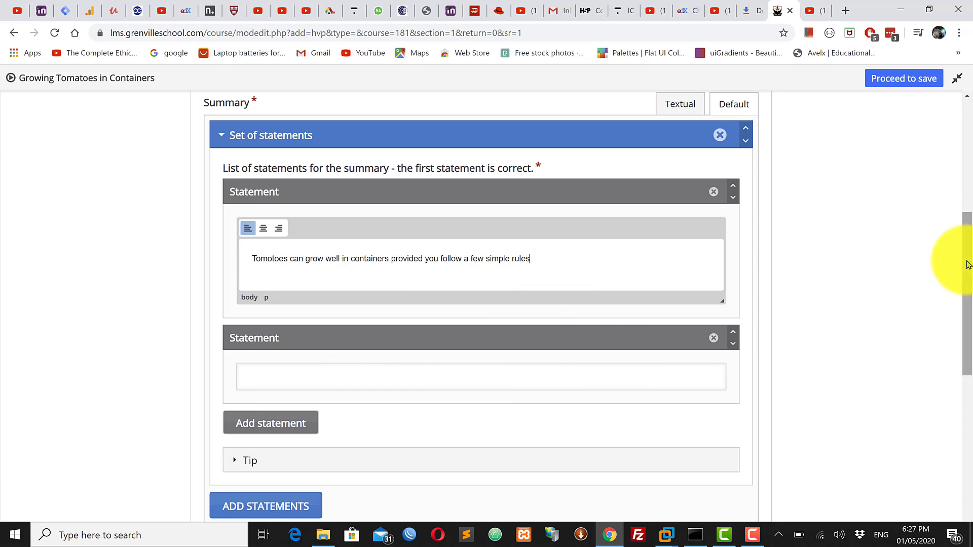
Enter "Tomatoes are unlikely to produce a crop in containers" as the second statement in the same set
{"action": "mouse_move", "coordinate": [968, 266]}
{"action": "left_mouse_down"}
{"action": "mouse_move", "coordinate": [966, 292]}
{"action": "mouse_move", "coordinate": [966, 228]}
{"action": "mouse_move", "coordinate": [965, 249]}
{"action": "left_mouse_up"}
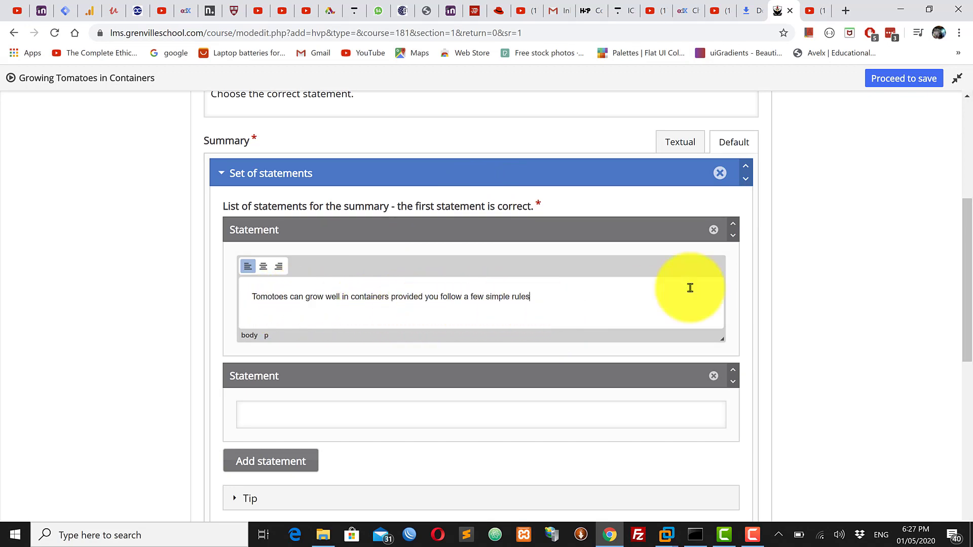
{"action": "left_click_drag", "start_coordinate": [971, 238], "coordinate": [955, 313]}
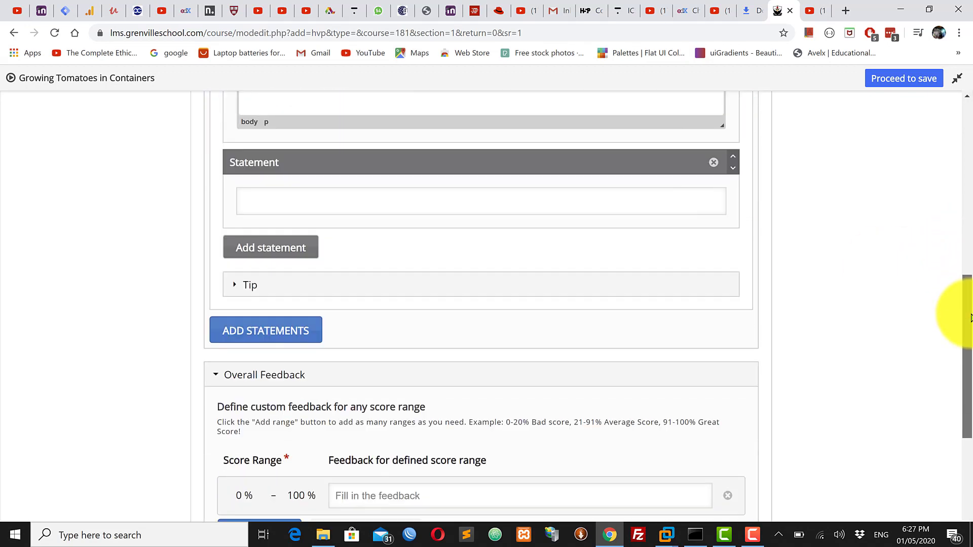
{"action": "left_click", "coordinate": [279, 192]}
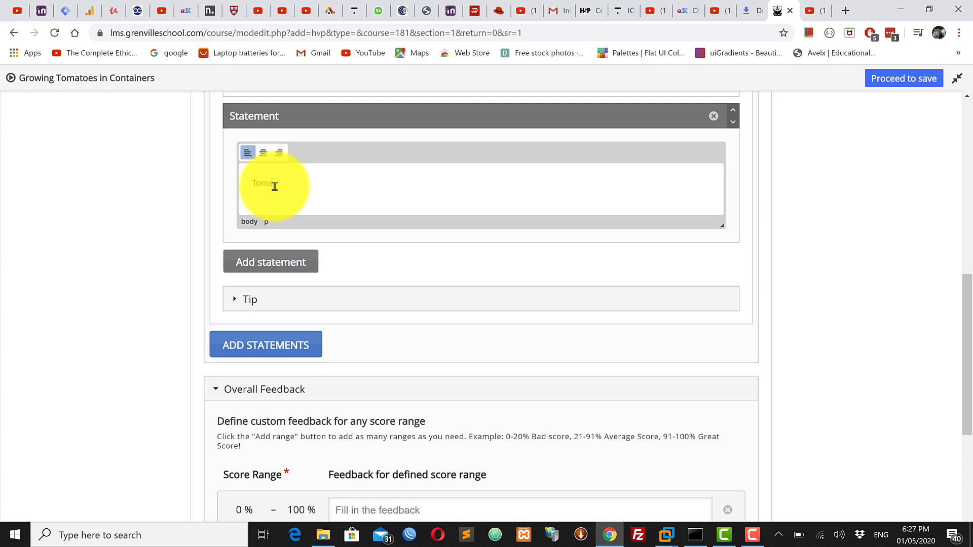
{"action": "type", "text": "toes are unlikely to produce a crop in containers"}
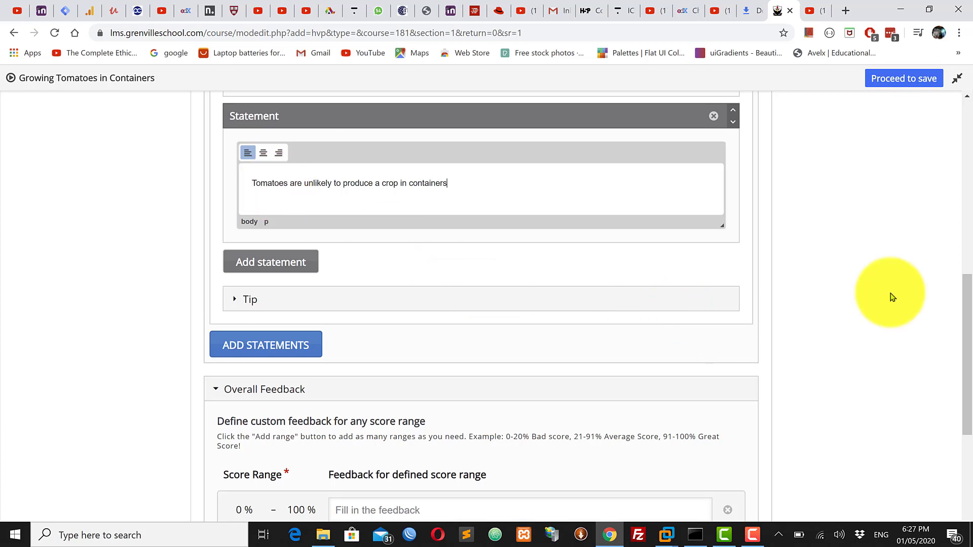
Finish the interactive video by proceeding to save, and check the activity's grade settings
{"action": "left_click_drag", "start_coordinate": [970, 302], "coordinate": [963, 122]}
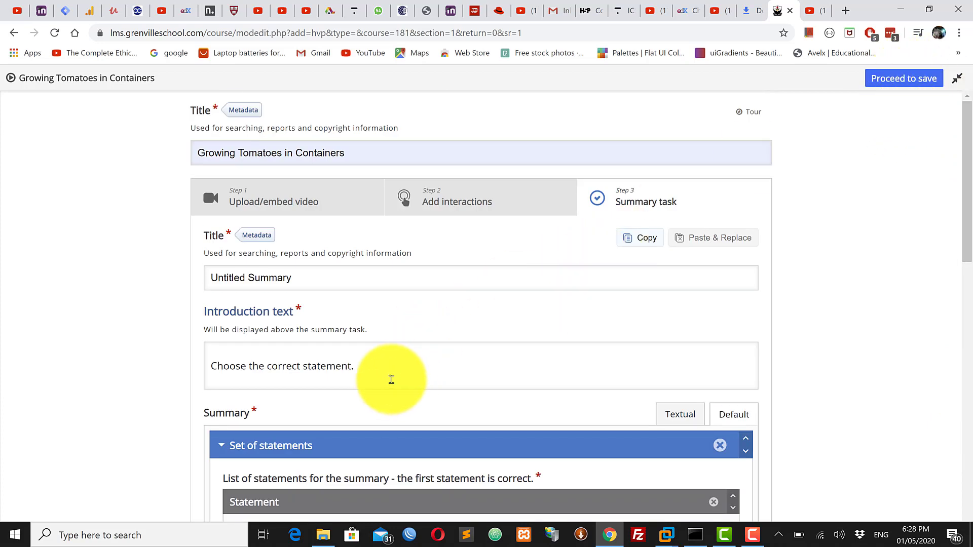
{"action": "left_click", "coordinate": [904, 78]}
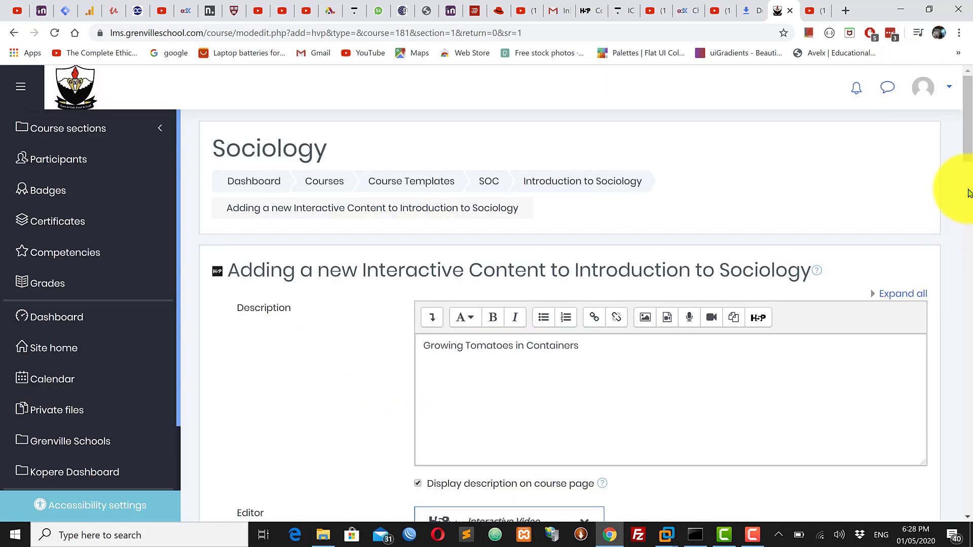
{"action": "left_click_drag", "start_coordinate": [970, 133], "coordinate": [970, 456]}
{"action": "left_click", "coordinate": [250, 218]}
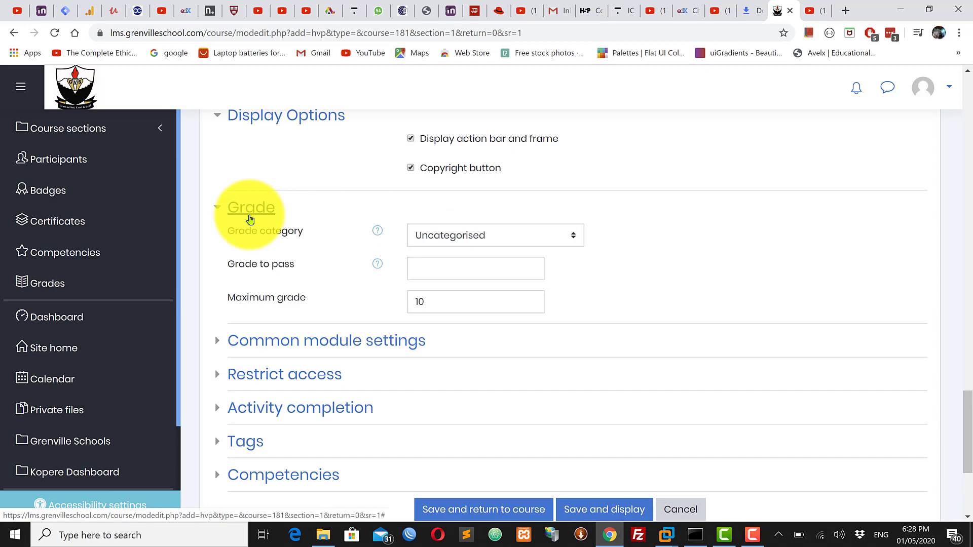
{"action": "left_click", "coordinate": [243, 219]}
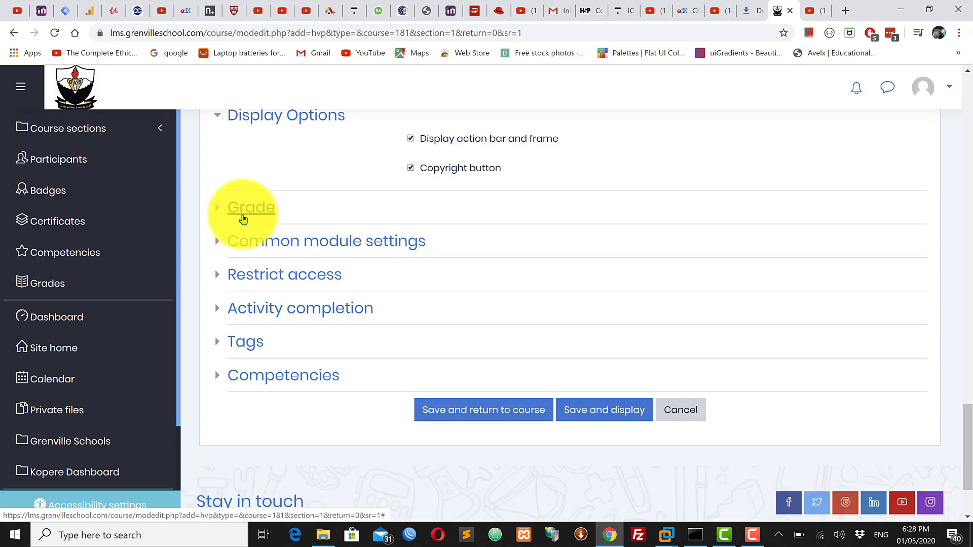
{"action": "left_click", "coordinate": [243, 218]}
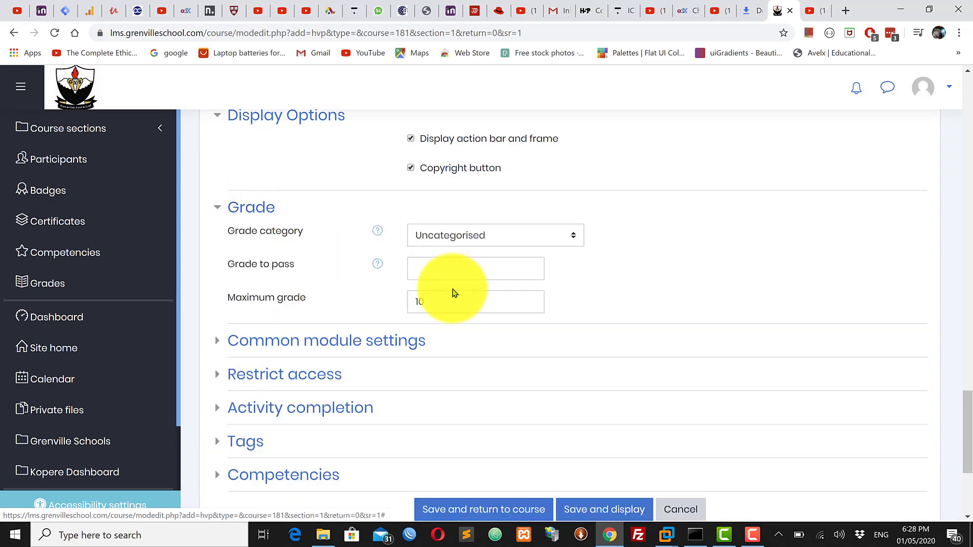
{"action": "left_click", "coordinate": [236, 212]}
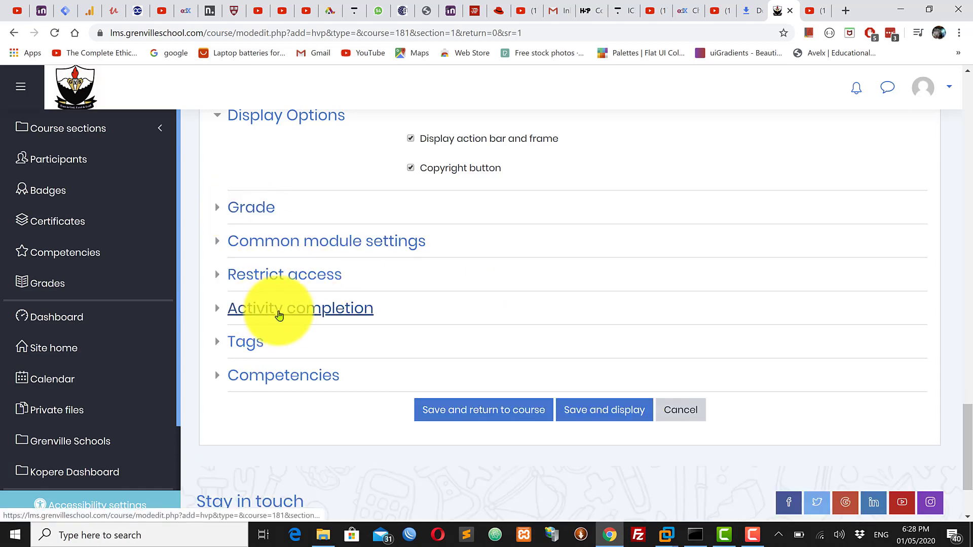
Show the activity as complete when conditions are met, requiring a view and a grade, and save it back to the course
{"action": "left_click", "coordinate": [279, 315]}
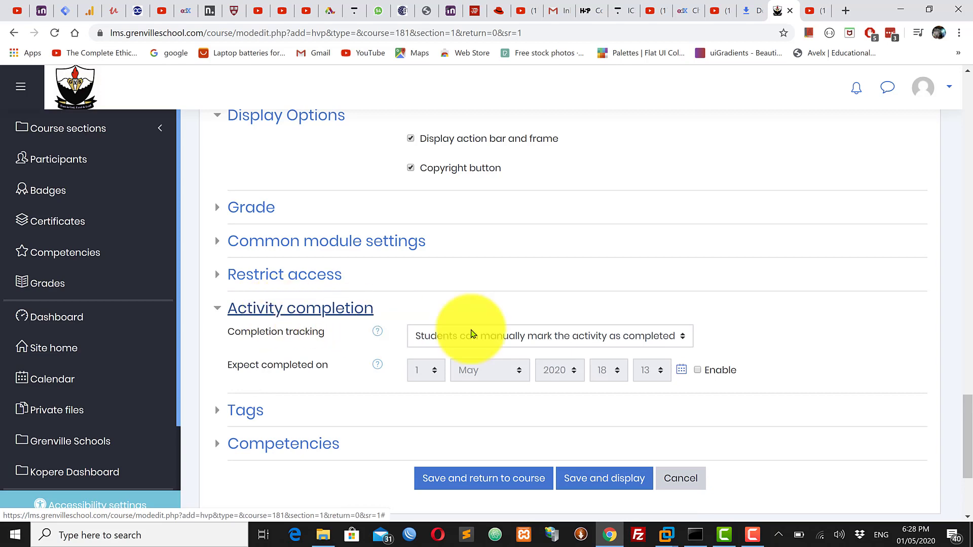
{"action": "left_click", "coordinate": [539, 343]}
{"action": "left_click", "coordinate": [541, 345]}
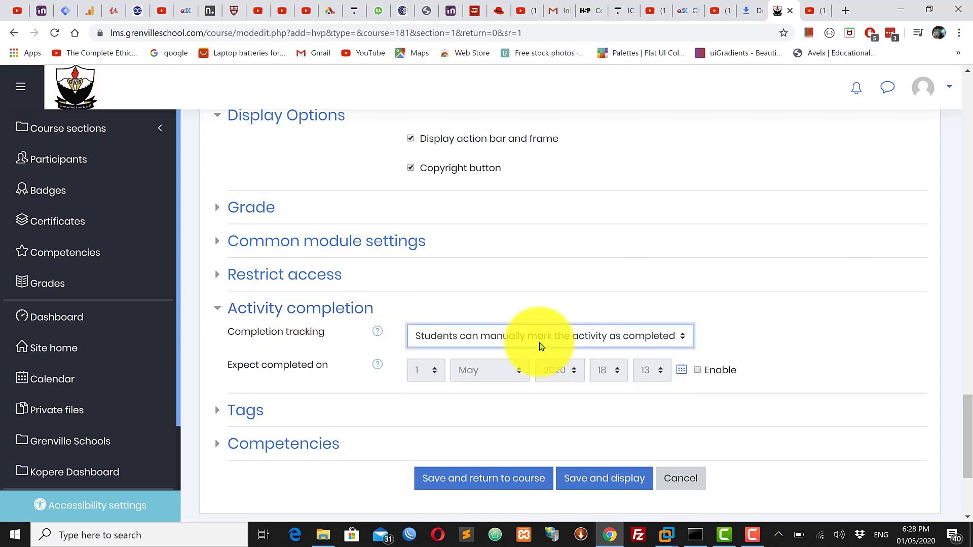
{"action": "left_click", "coordinate": [539, 346]}
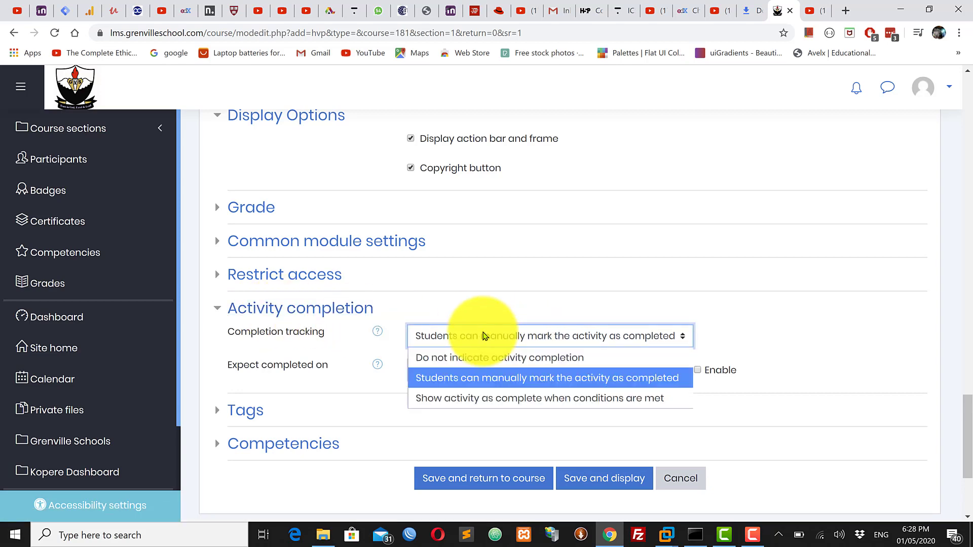
{"action": "left_click", "coordinate": [525, 404]}
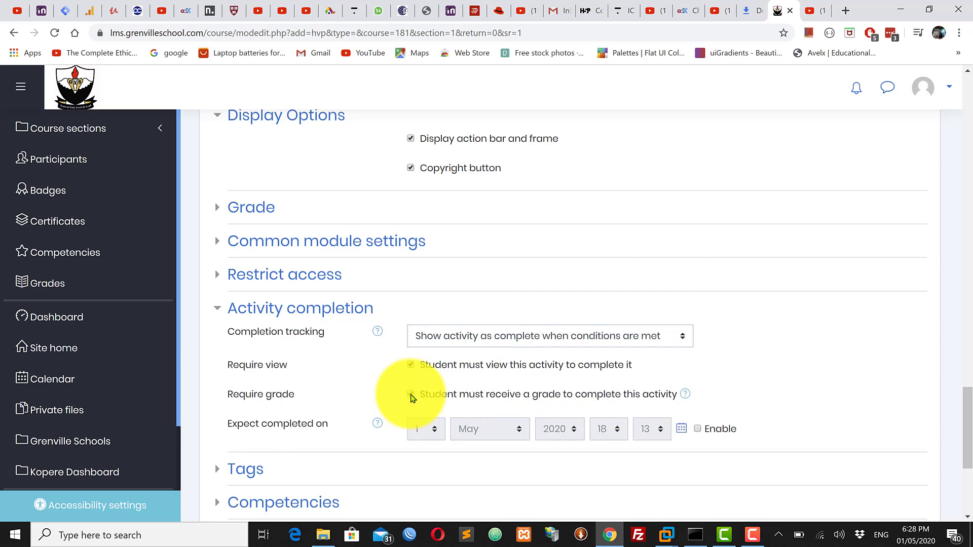
{"action": "left_click_drag", "start_coordinate": [970, 405], "coordinate": [968, 434]}
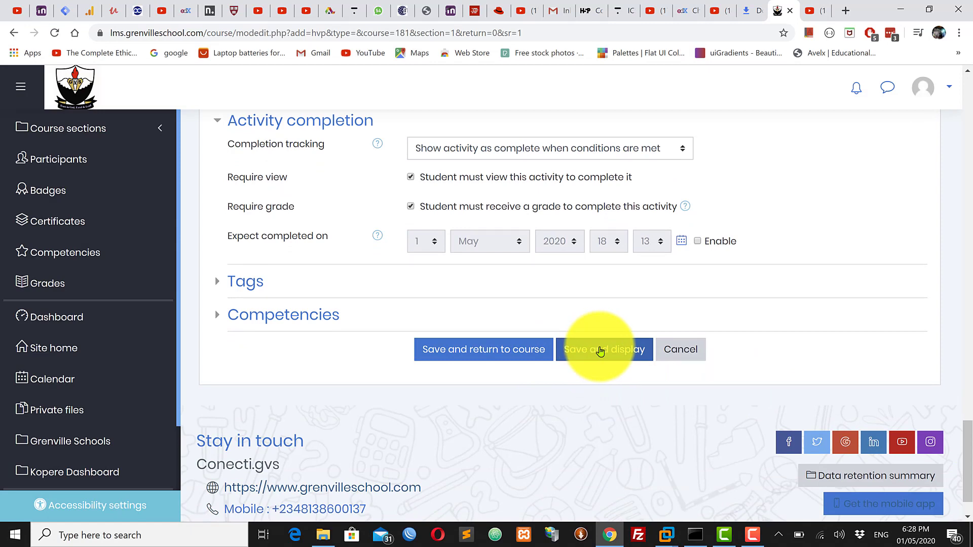
{"action": "left_click", "coordinate": [500, 353]}
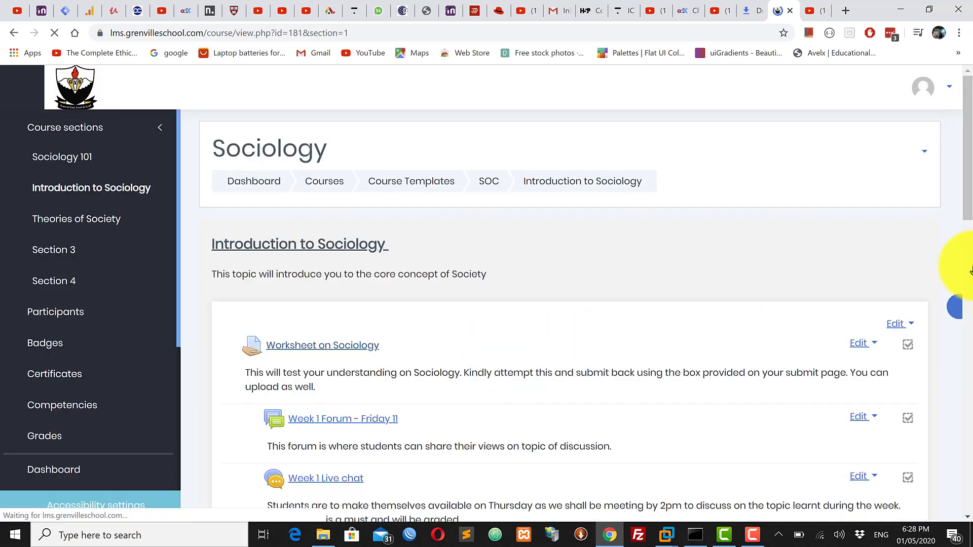
{"action": "left_click_drag", "start_coordinate": [971, 184], "coordinate": [972, 436]}
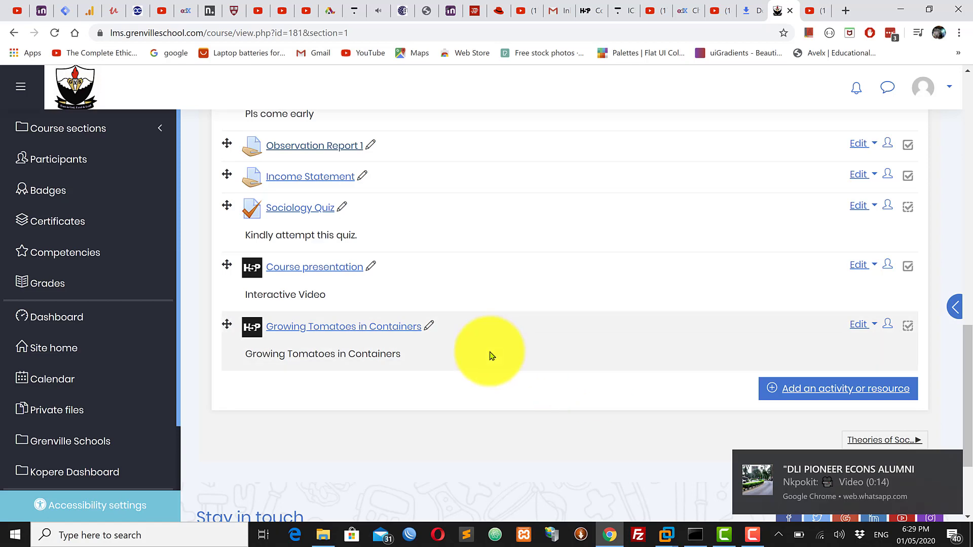
Switch to Opera, log in to the school site with the prefilled account and open the Growing Tomatoes in Containers activity
{"action": "left_click", "coordinate": [439, 535]}
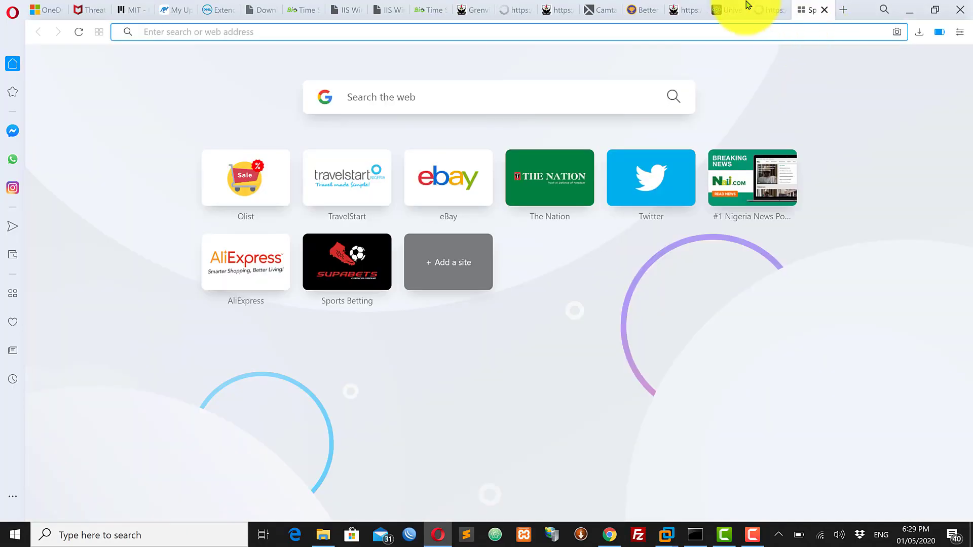
{"action": "left_click", "coordinate": [682, 14]}
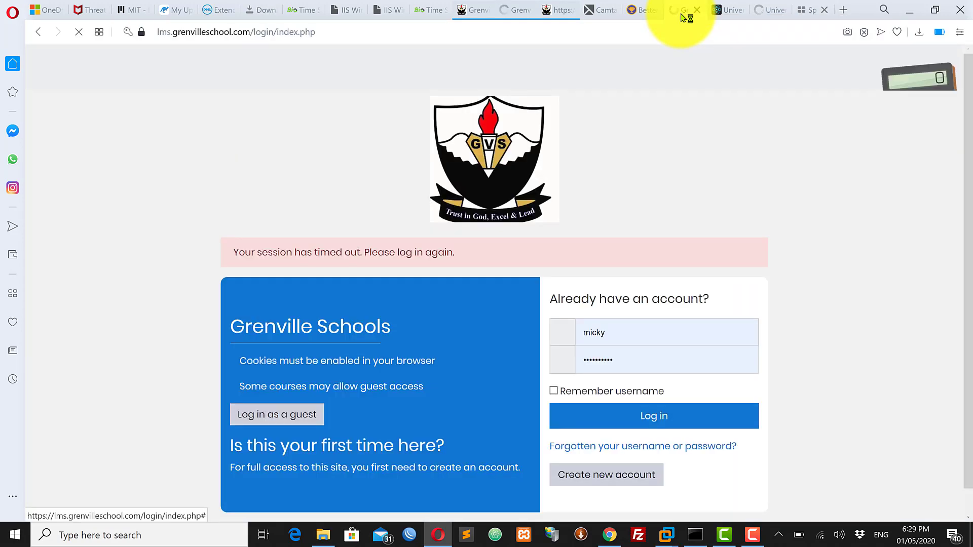
{"action": "left_click", "coordinate": [629, 419]}
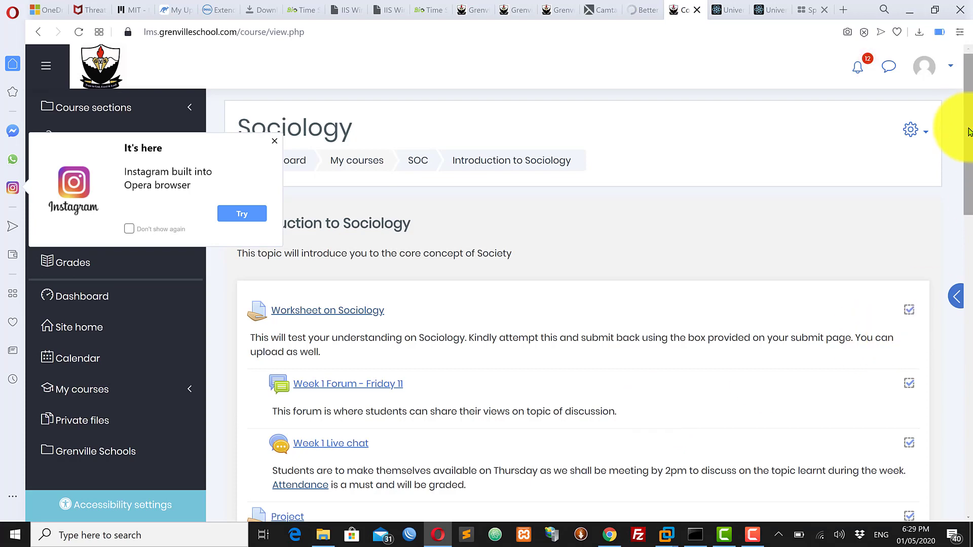
{"action": "left_click_drag", "start_coordinate": [968, 132], "coordinate": [969, 375]}
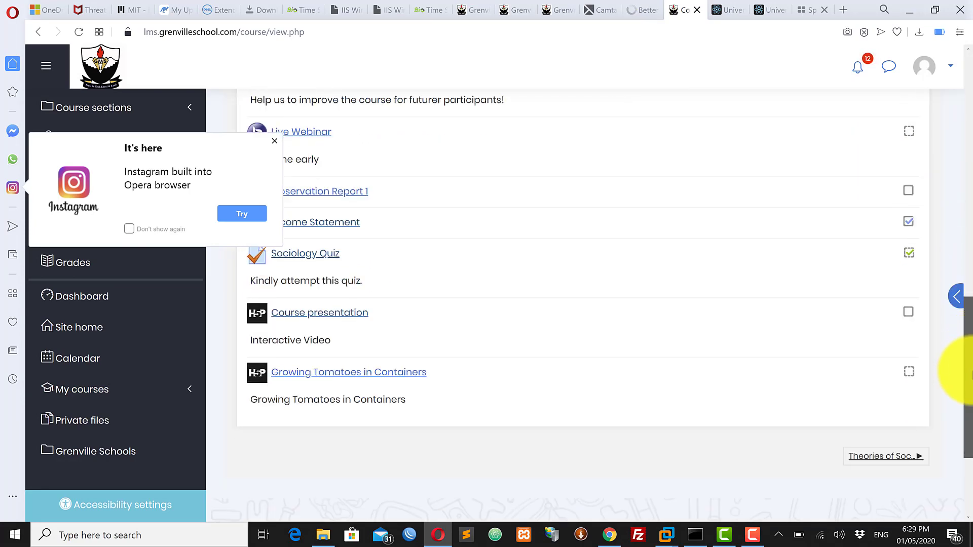
{"action": "left_click", "coordinate": [344, 377]}
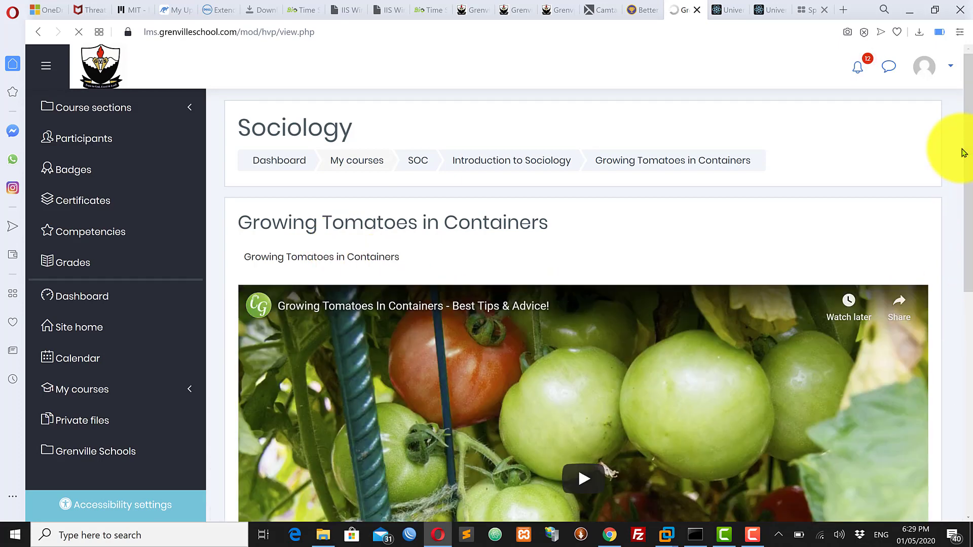
Play the start of the interactive video, pause it, jump to about 3:15 and dismiss the suggested videos
{"action": "left_click_drag", "start_coordinate": [969, 133], "coordinate": [965, 249]}
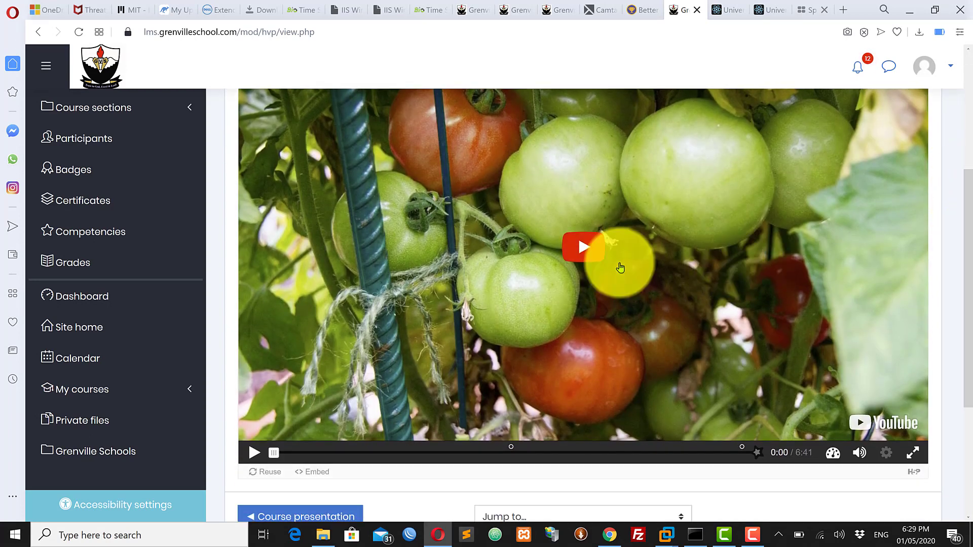
{"action": "left_click", "coordinate": [255, 454]}
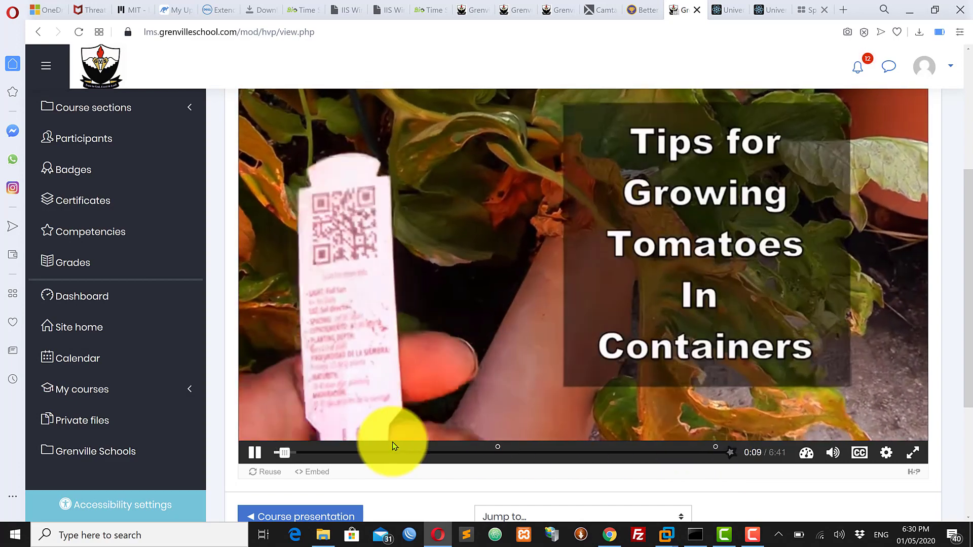
{"action": "left_click", "coordinate": [254, 453]}
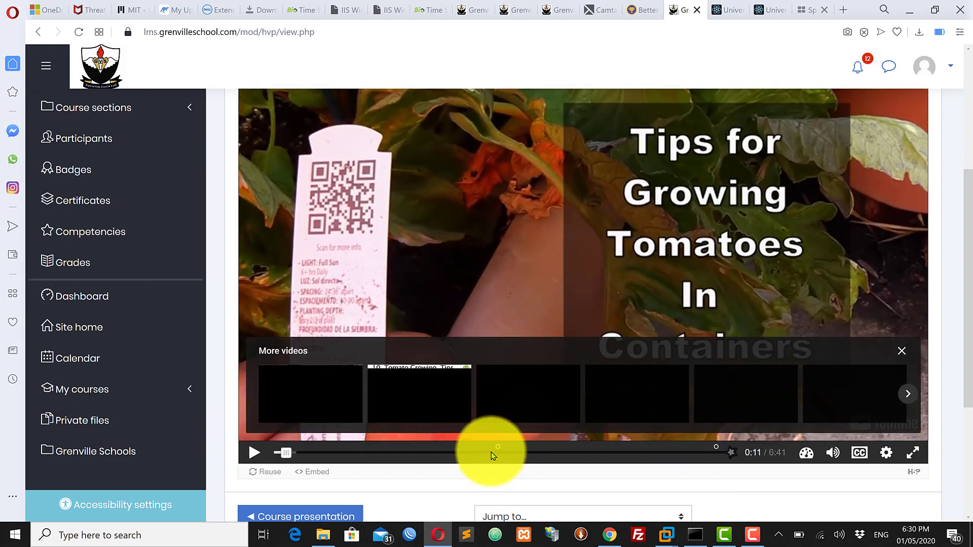
{"action": "left_click", "coordinate": [491, 452]}
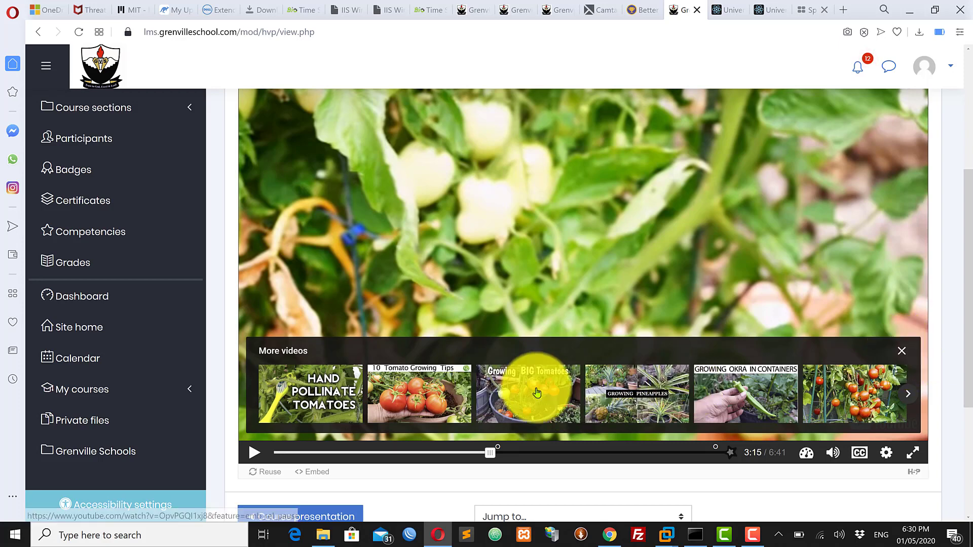
{"action": "left_click", "coordinate": [901, 354]}
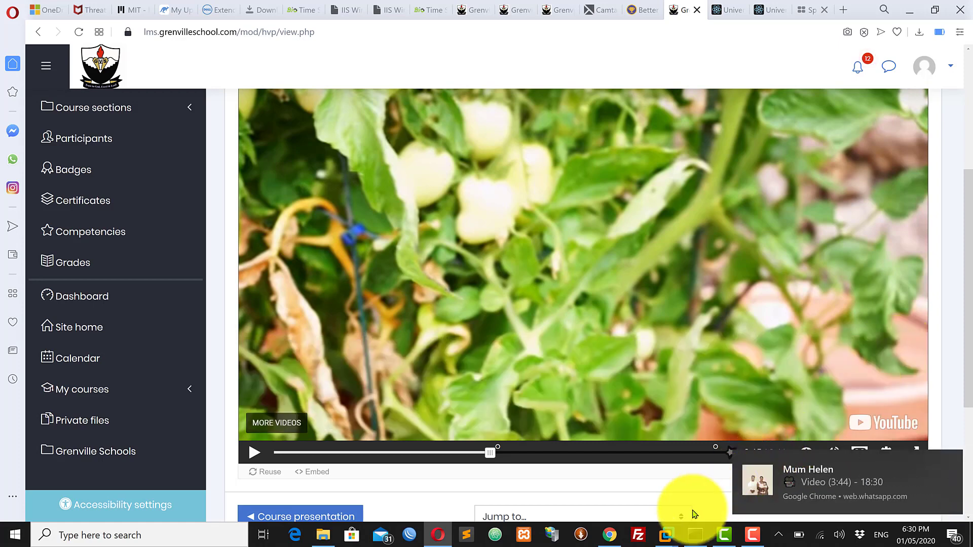
{"action": "left_click", "coordinate": [611, 536]}
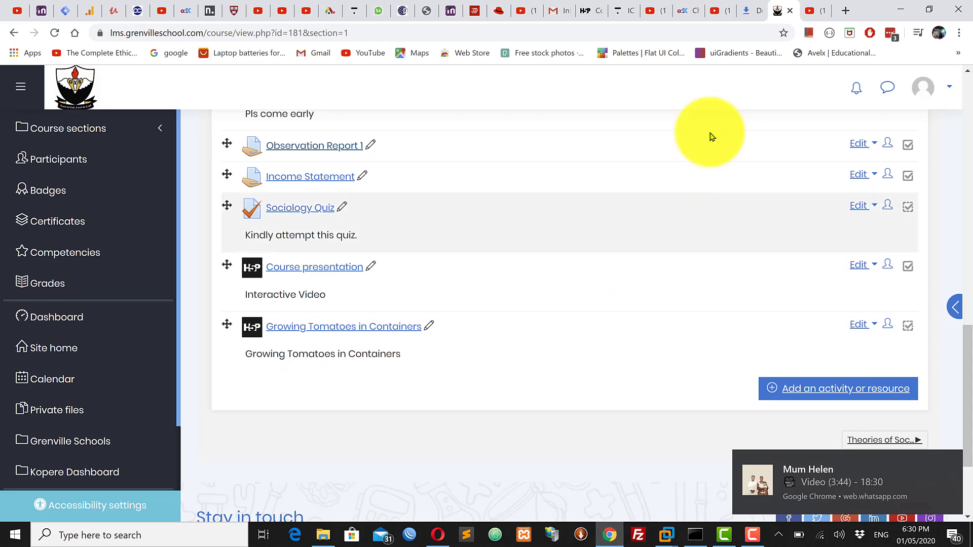
{"action": "left_click", "coordinate": [808, 13]}
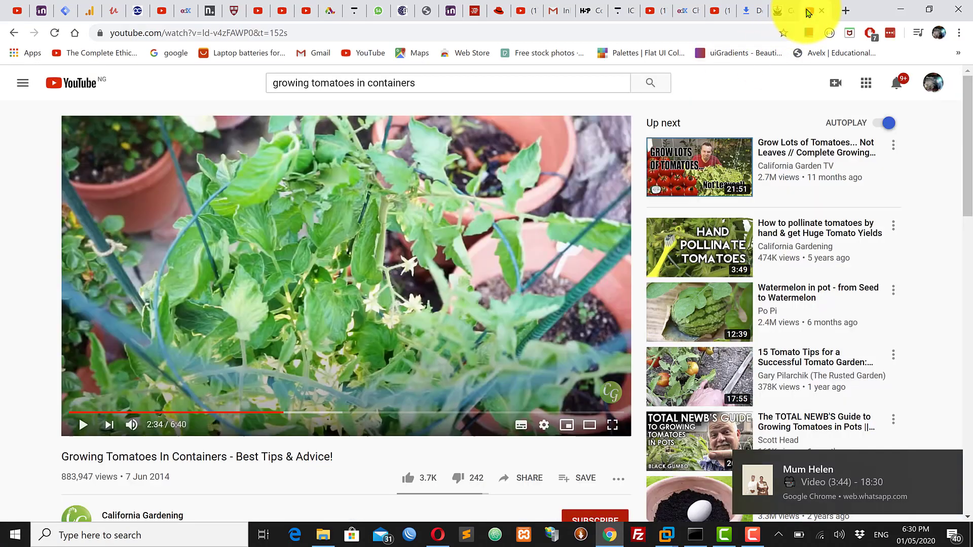
{"action": "right_click", "coordinate": [327, 263]}
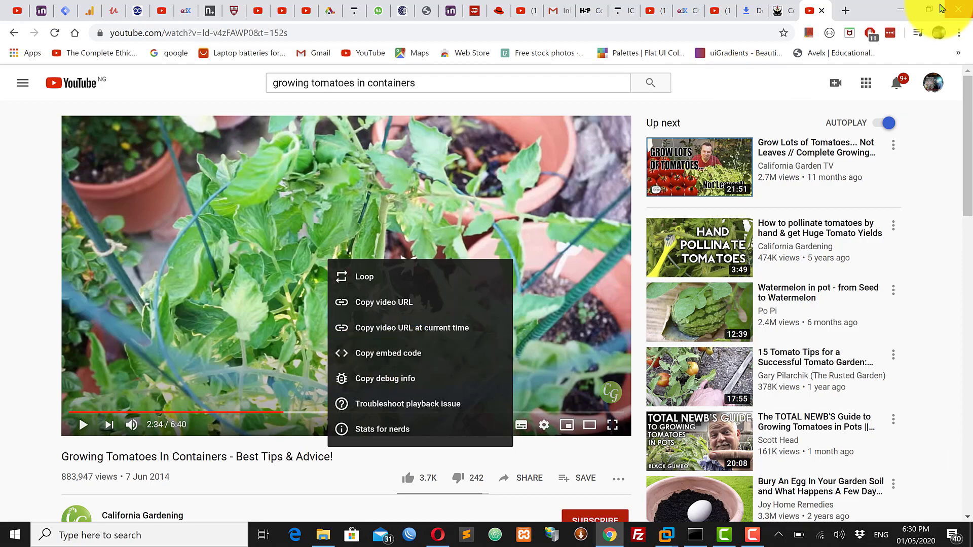
{"action": "left_click", "coordinate": [907, 14]}
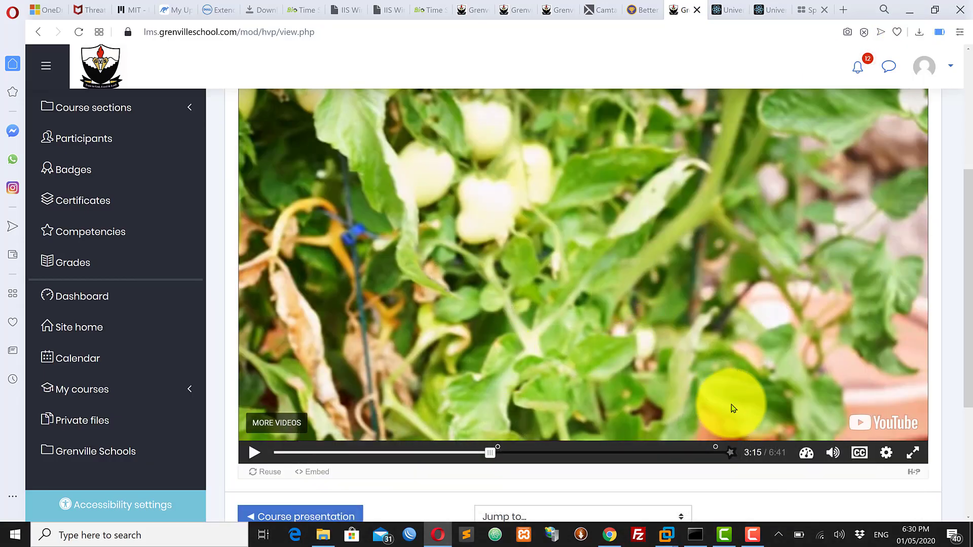
Resume the interactive video, answer the soil-mix question with Peat Moss, and continue to a point near the video's end
{"action": "left_click", "coordinate": [254, 454]}
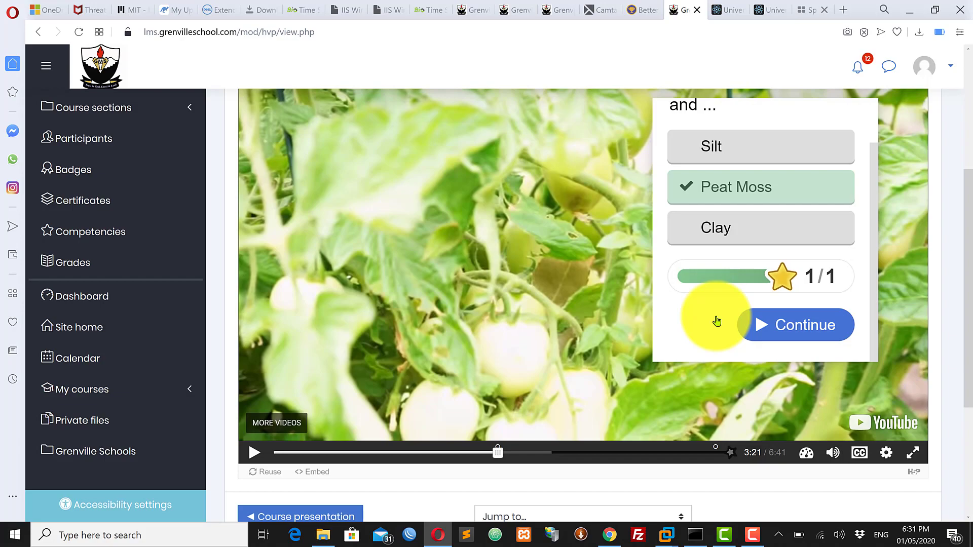
{"action": "left_click", "coordinate": [786, 322]}
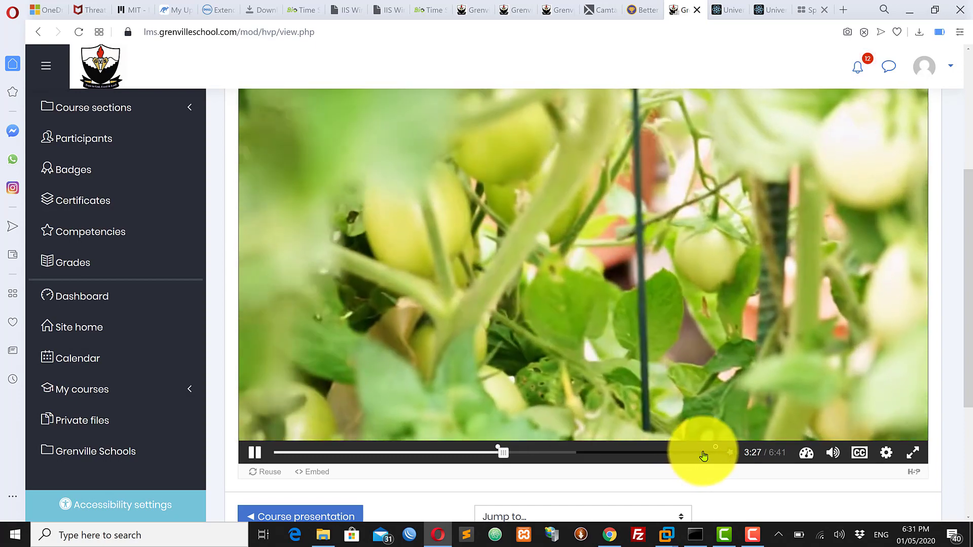
{"action": "left_click", "coordinate": [702, 453]}
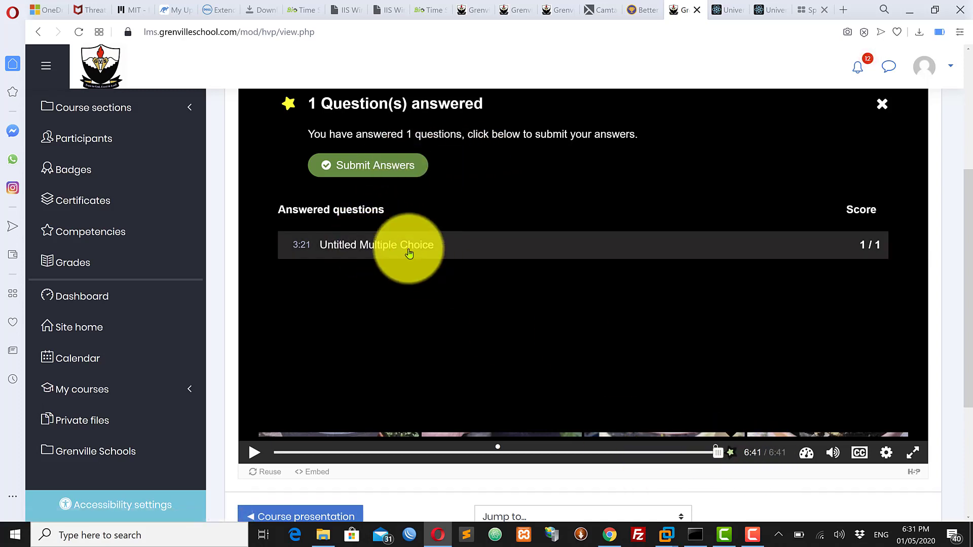
Revisit the answered multiple-choice question from the list of answered questions, and return playback to near the video's end
{"action": "left_click", "coordinate": [395, 246]}
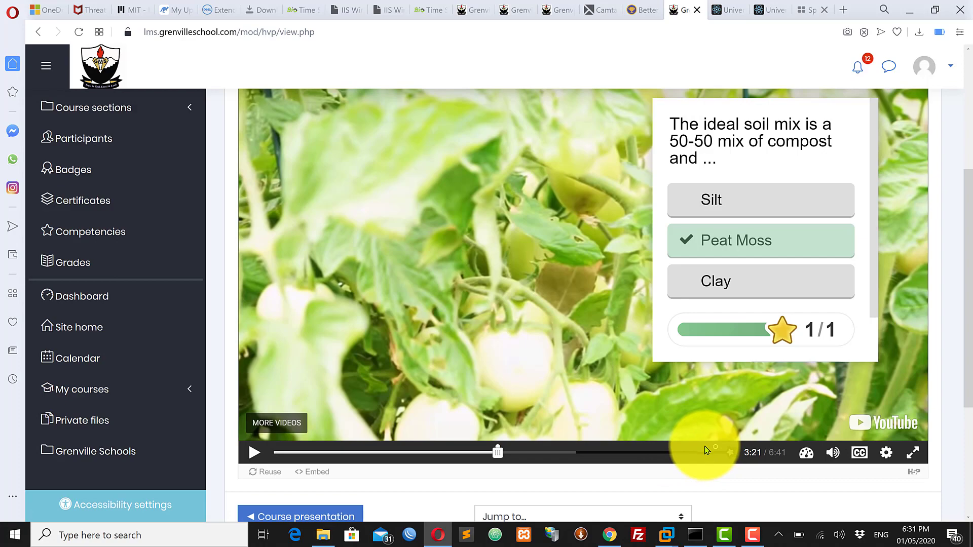
{"action": "left_click", "coordinate": [251, 452]}
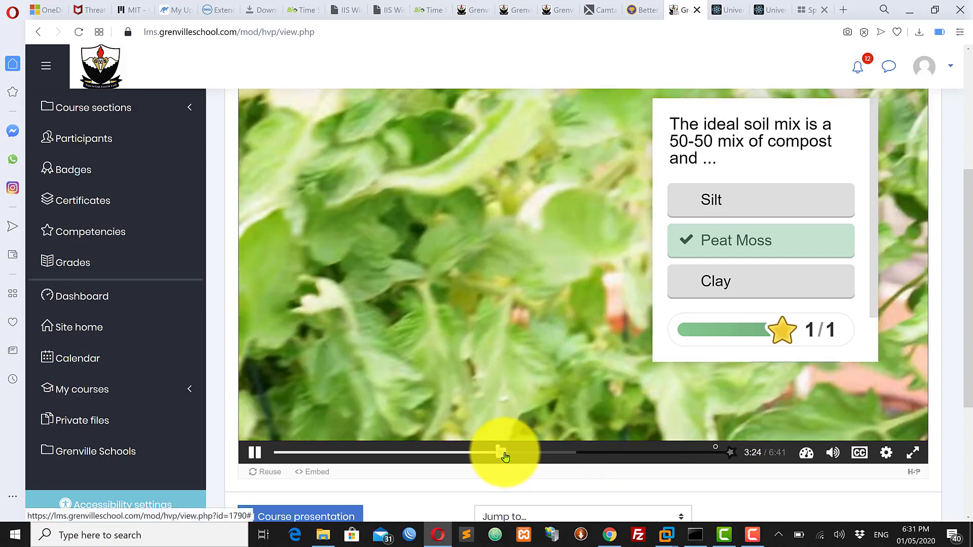
{"action": "left_click_drag", "start_coordinate": [501, 453], "coordinate": [698, 454]}
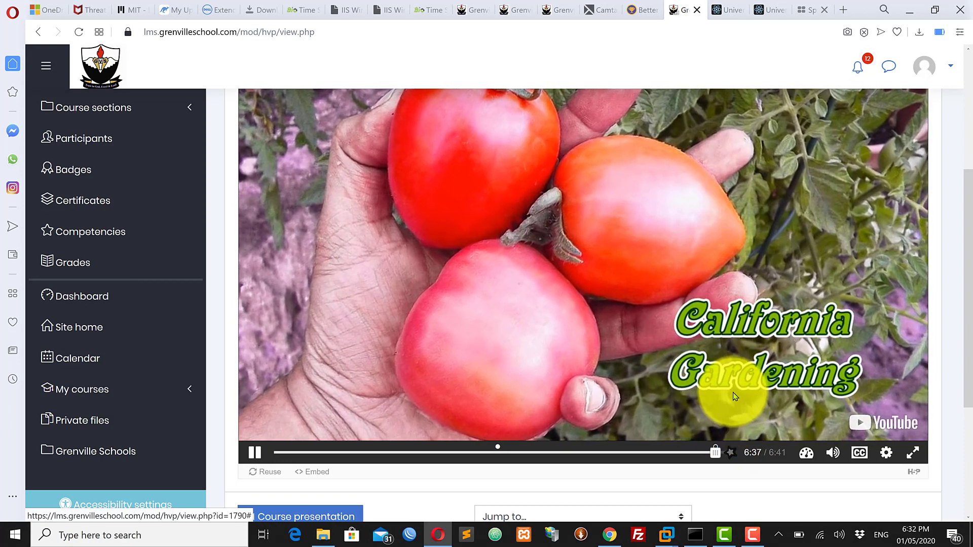
Complete the summary task by choosing "Tomotoes can grow well in containers provided you follow a few simple rules", and submit the answers
{"action": "left_click", "coordinate": [730, 385]}
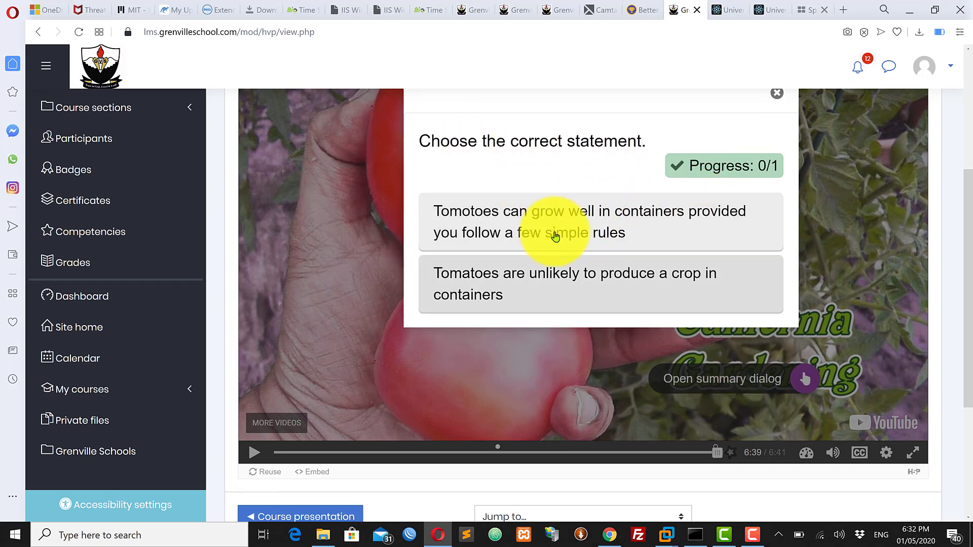
{"action": "left_click", "coordinate": [610, 230]}
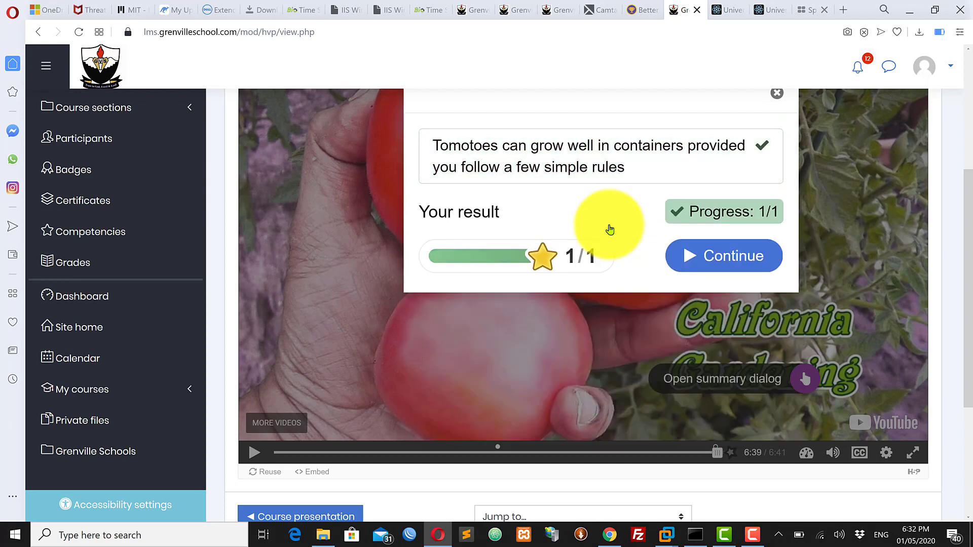
{"action": "left_click", "coordinate": [692, 263]}
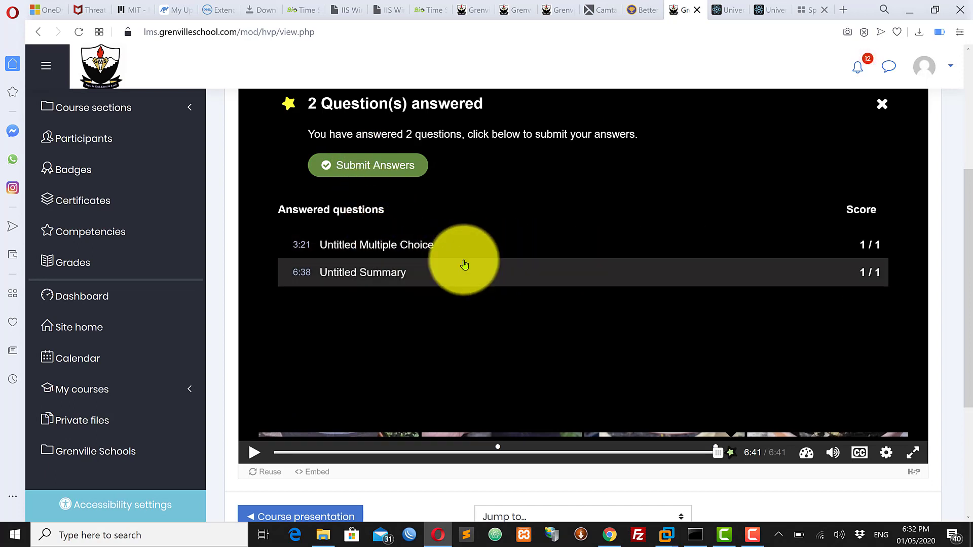
{"action": "left_click", "coordinate": [371, 166]}
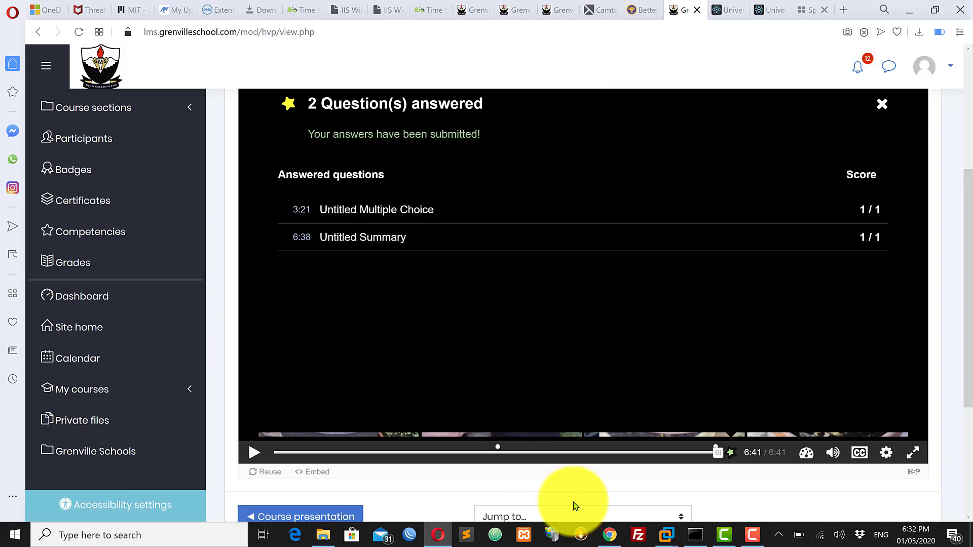
Switch to Chrome, open the Sociology course's grader report and check the student's grade for Growing Tomatoes in Containers
{"action": "left_click", "coordinate": [610, 538]}
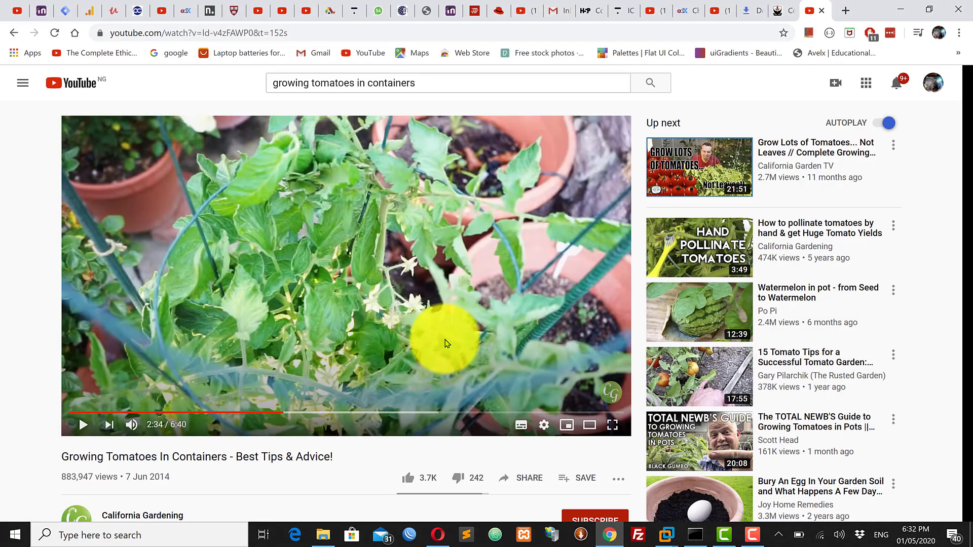
{"action": "left_click", "coordinate": [779, 16]}
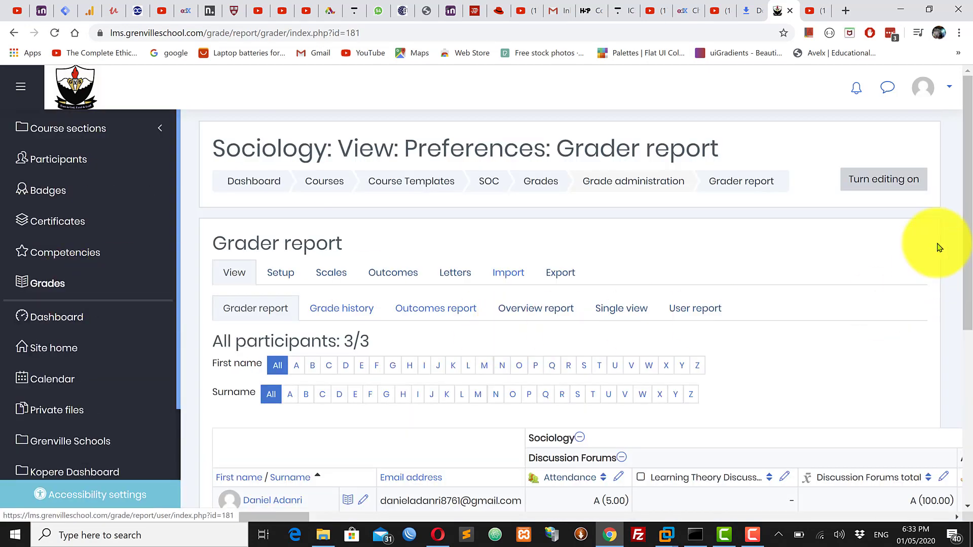
{"action": "left_click_drag", "start_coordinate": [971, 195], "coordinate": [971, 316]}
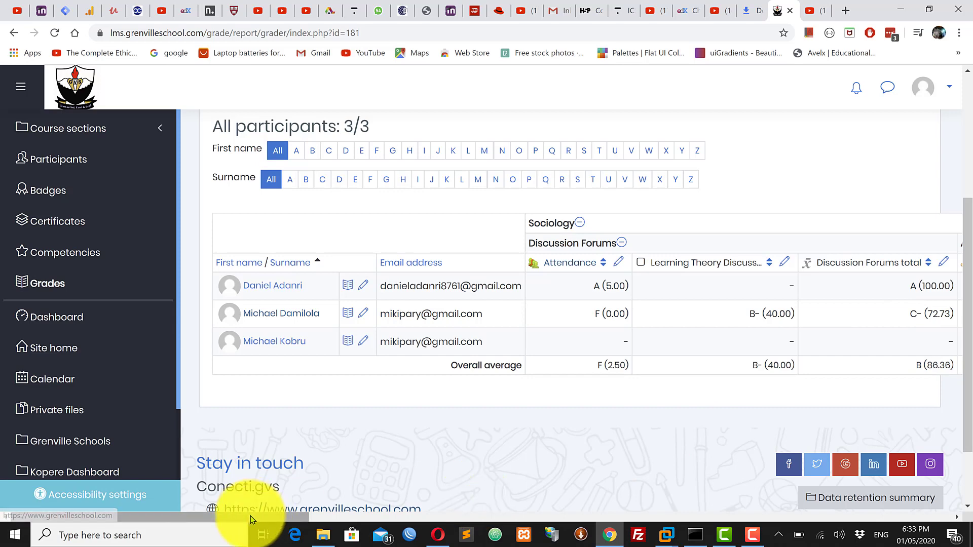
{"action": "left_click_drag", "start_coordinate": [250, 516], "coordinate": [921, 460]}
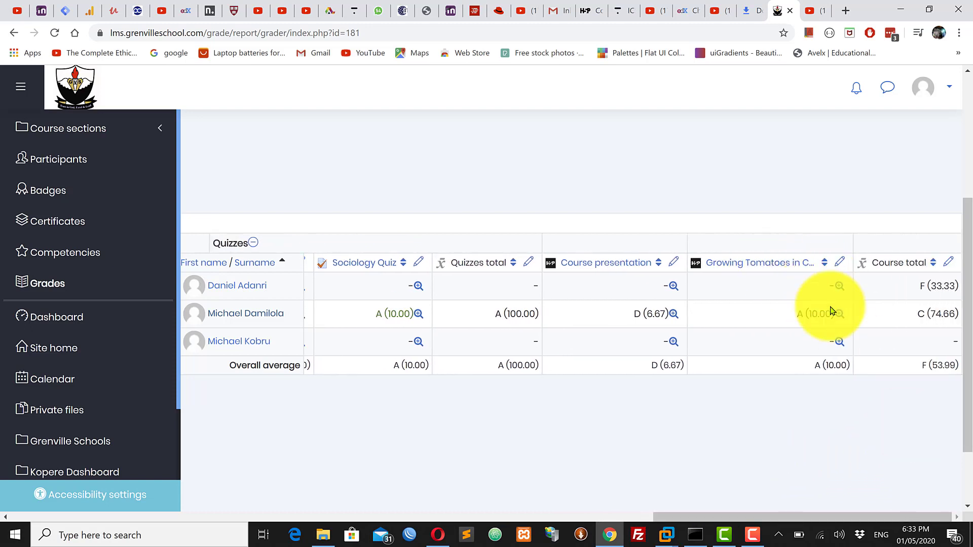